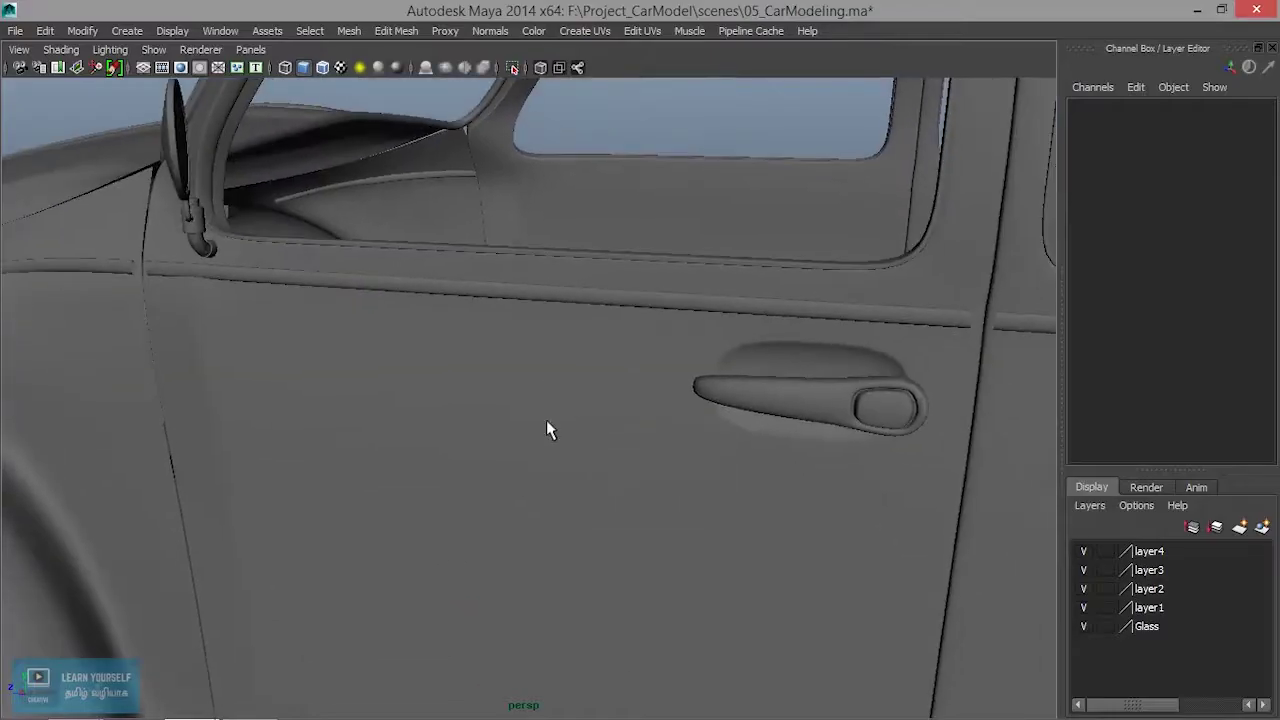
- Select the car door mesh and switch it to Face selection mode
left_click(526, 491)
mouse_move(526, 491)
left_mouse_down("alt")
mouse_move(599, 530)
mouse_move(541, 214)
left_mouse_up("alt")
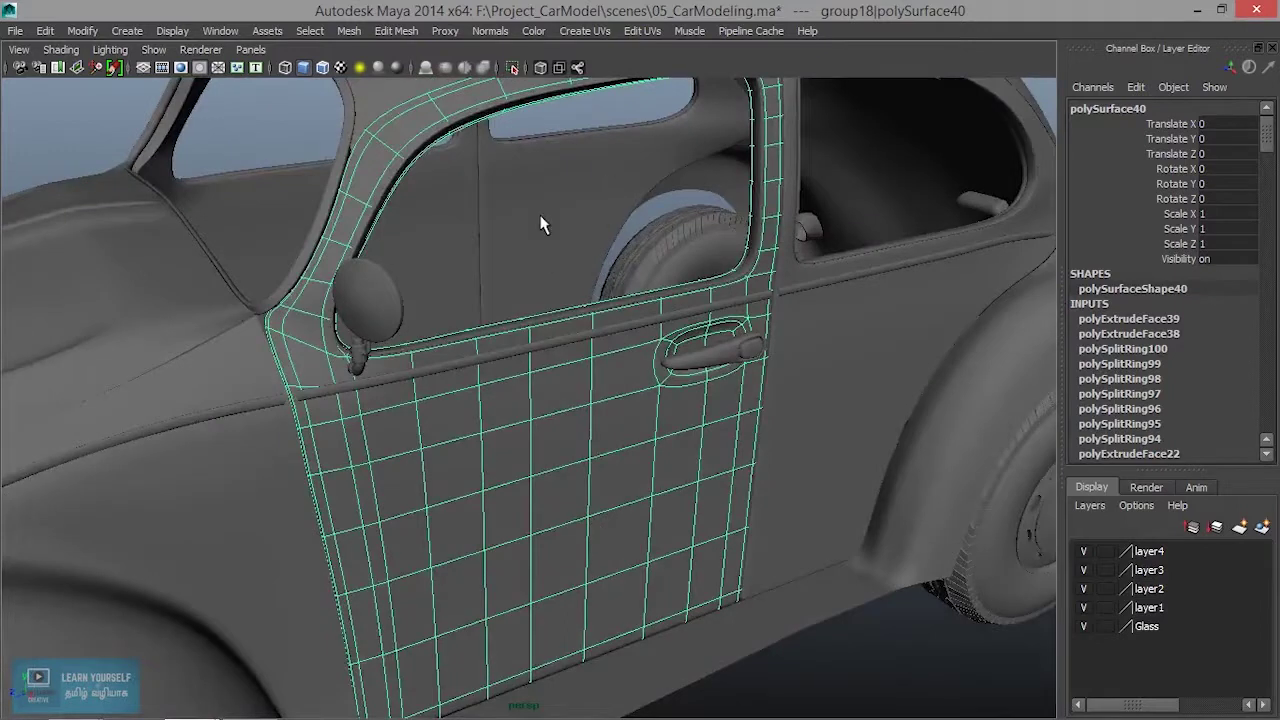
left_click_drag(571, 404, 633, 428, "alt")
right_click(571, 455)
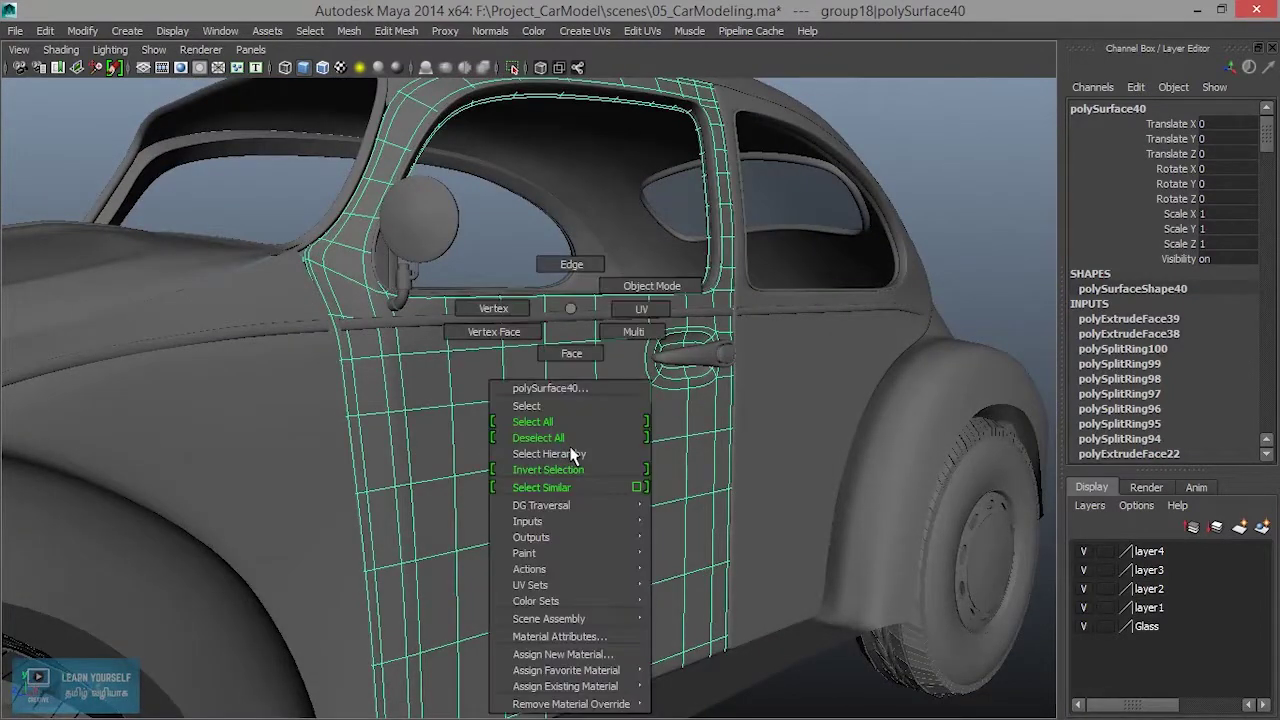
left_click(472, 445)
mouse_move(447, 443)
left_mouse_down("alt")
mouse_move(486, 466)
mouse_move(394, 463)
left_mouse_up("alt")
- Select the lower door panel faces using three face loops plus two leftover faces
left_click(392, 450)
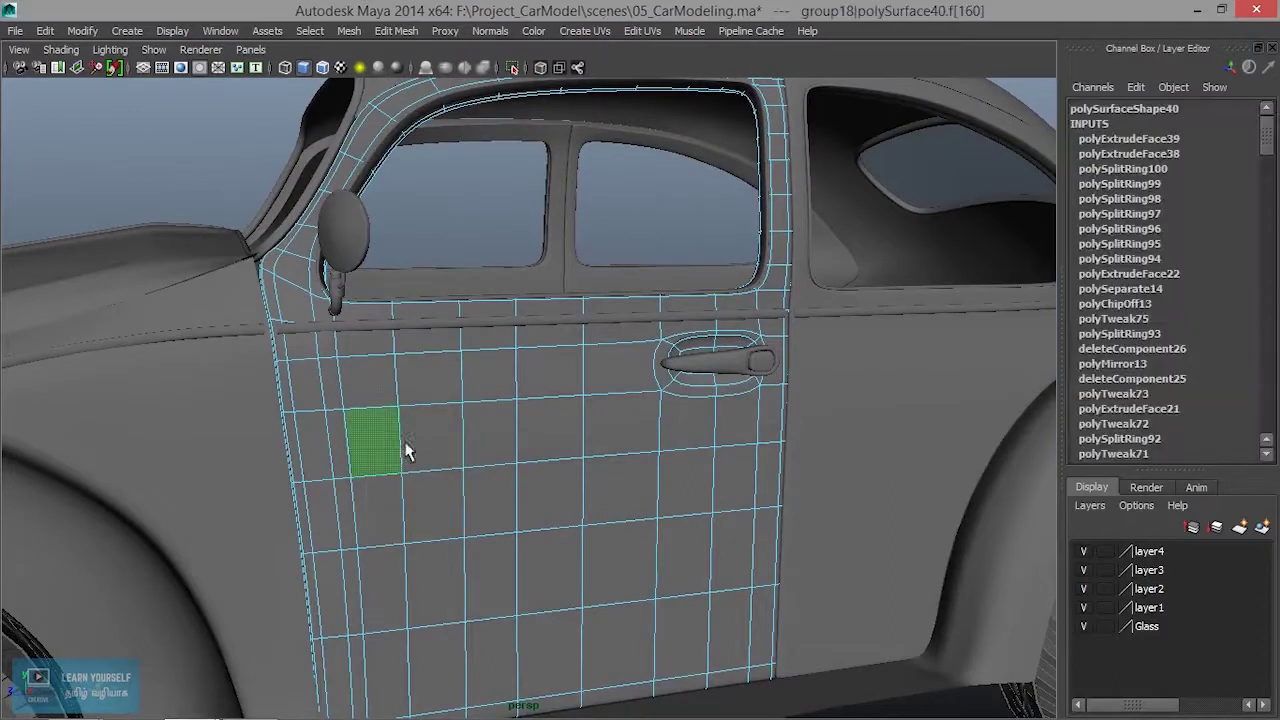
double_click(721, 432, "shift")
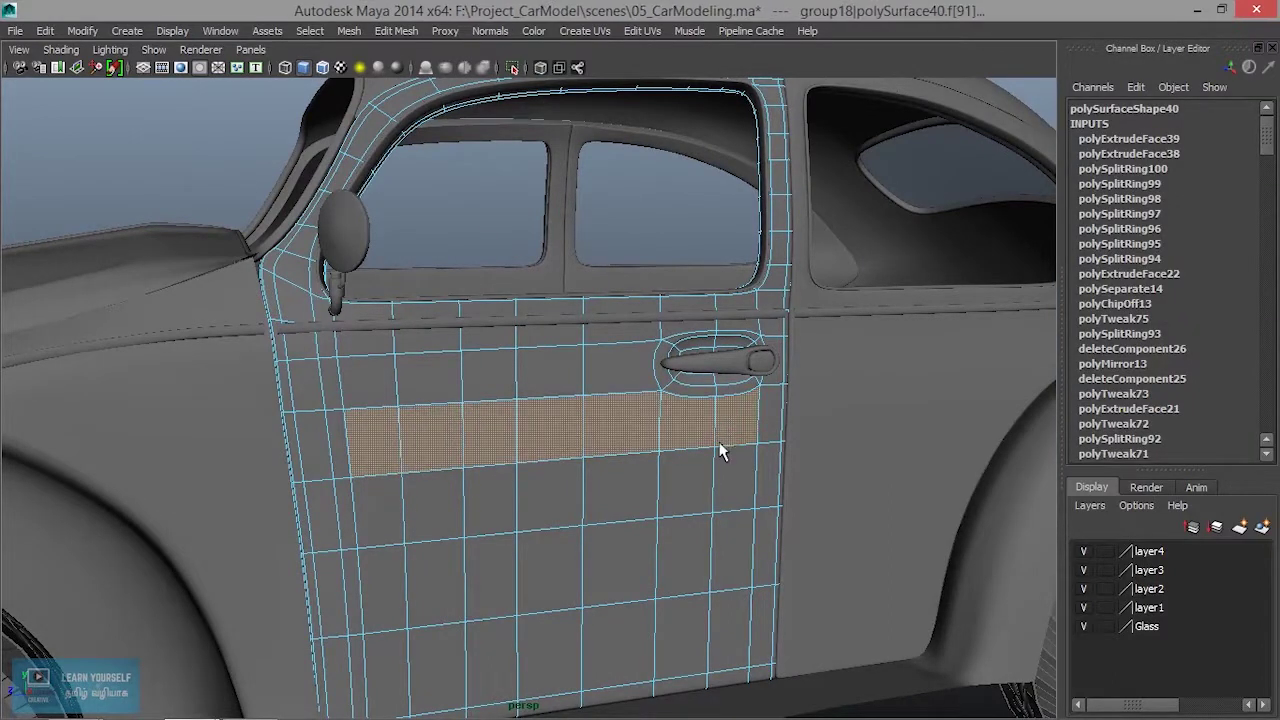
double_click(734, 640, "shift")
double_click(395, 600, "shift")
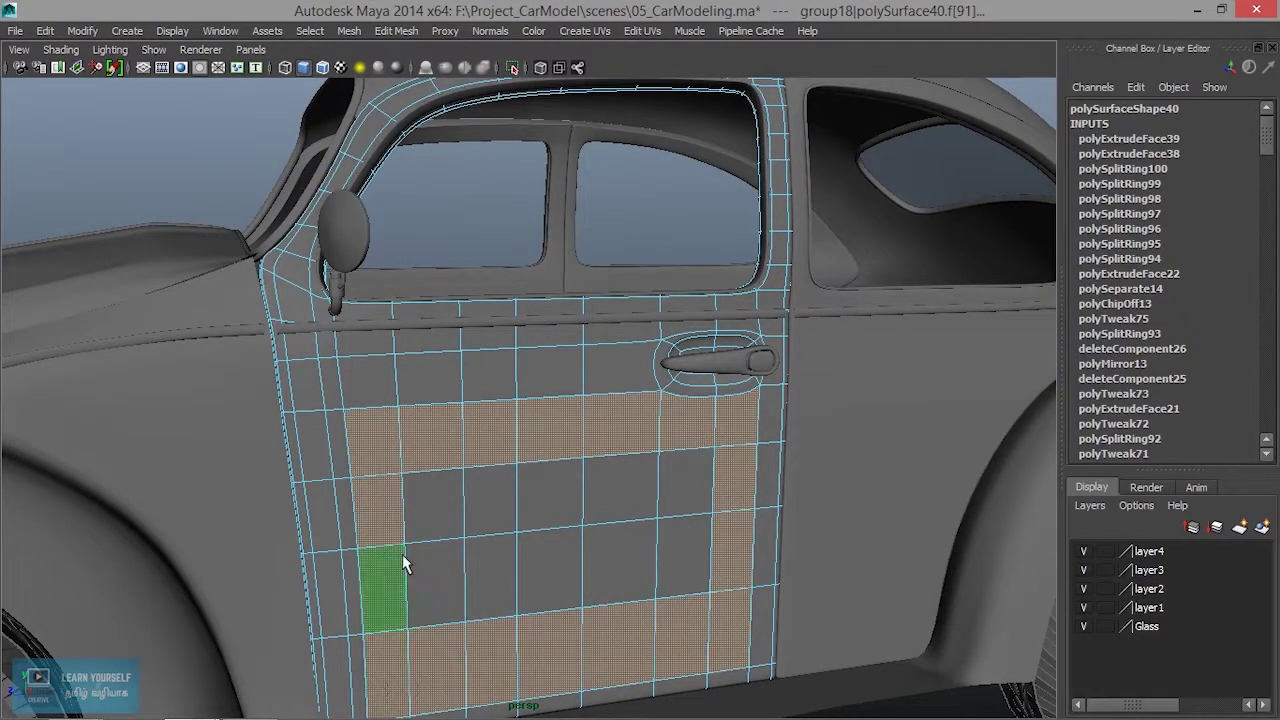
left_click(530, 512, "shift")
left_click(490, 492, "shift")
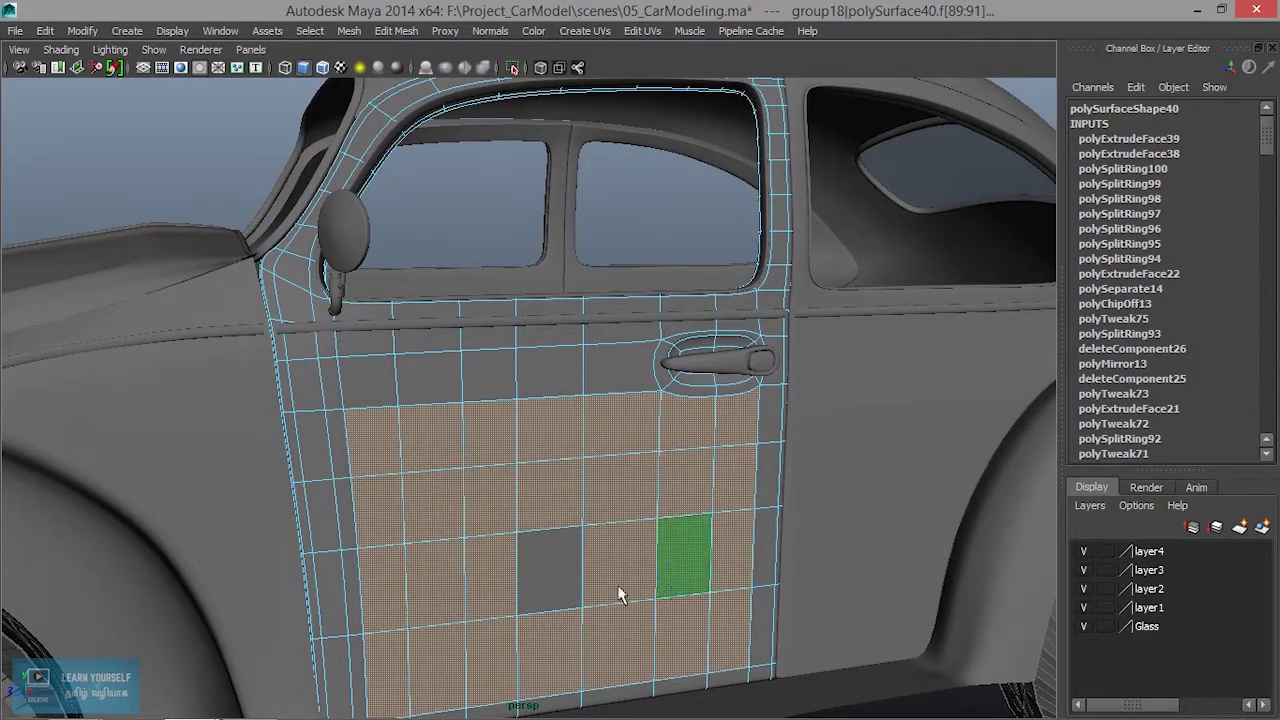
mouse_move(537, 514)
left_mouse_down("alt")
mouse_move(790, 615)
mouse_move(515, 130)
left_mouse_up("alt")
- Extract the selected lower door faces, test-lift them, then undo the move
left_click(385, 33)
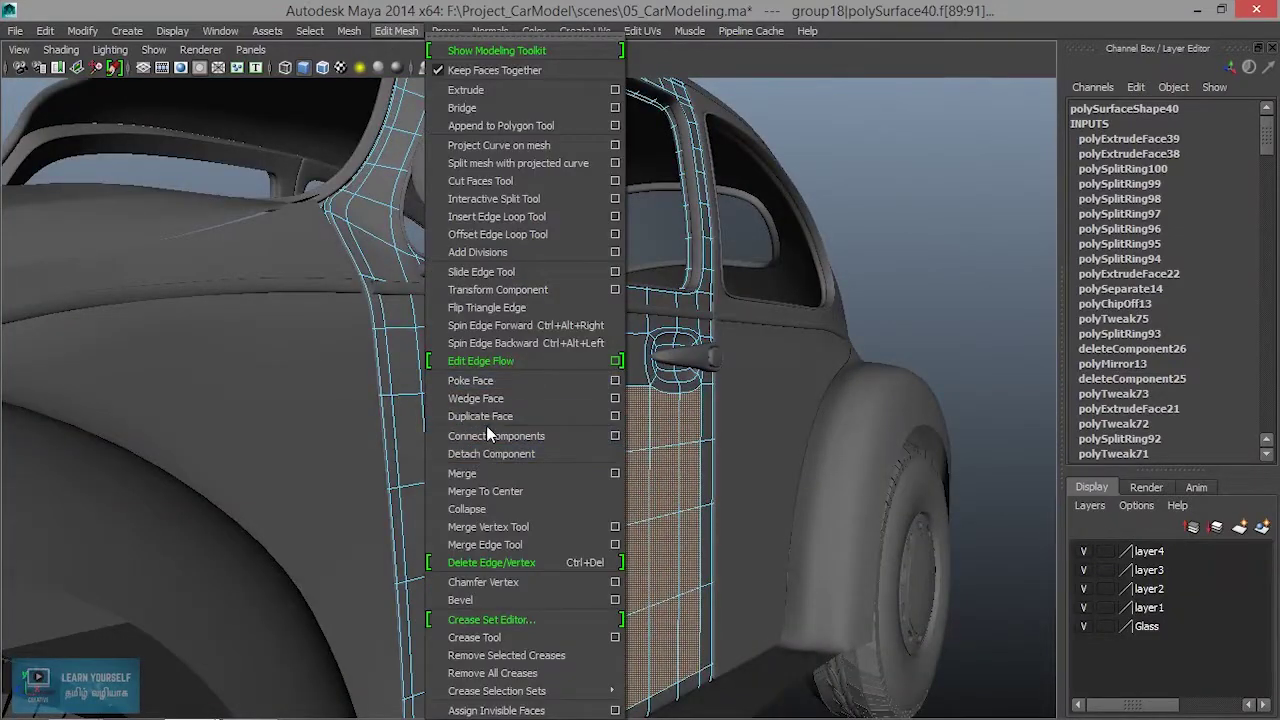
left_click(489, 413)
mouse_move(489, 413)
left_mouse_down("alt")
mouse_move(565, 487)
mouse_move(543, 546)
mouse_move(550, 570)
left_mouse_up("alt")
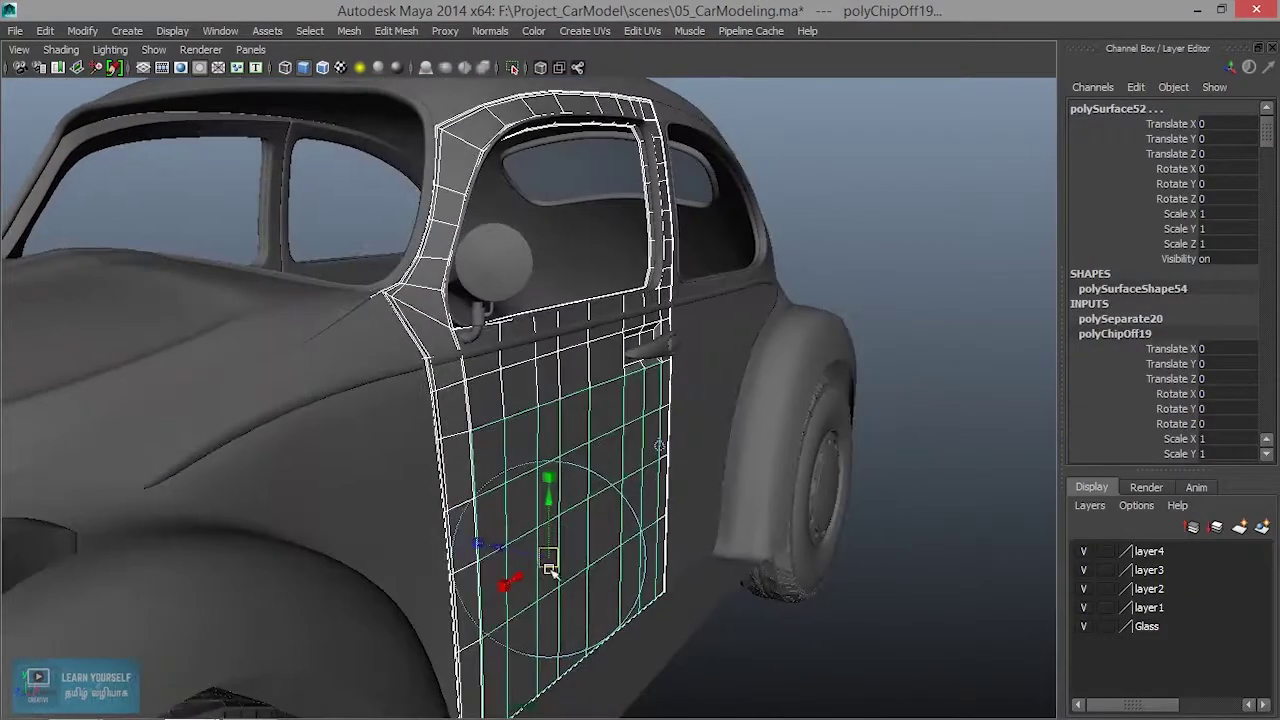
left_click_drag(553, 514, 557, 320)
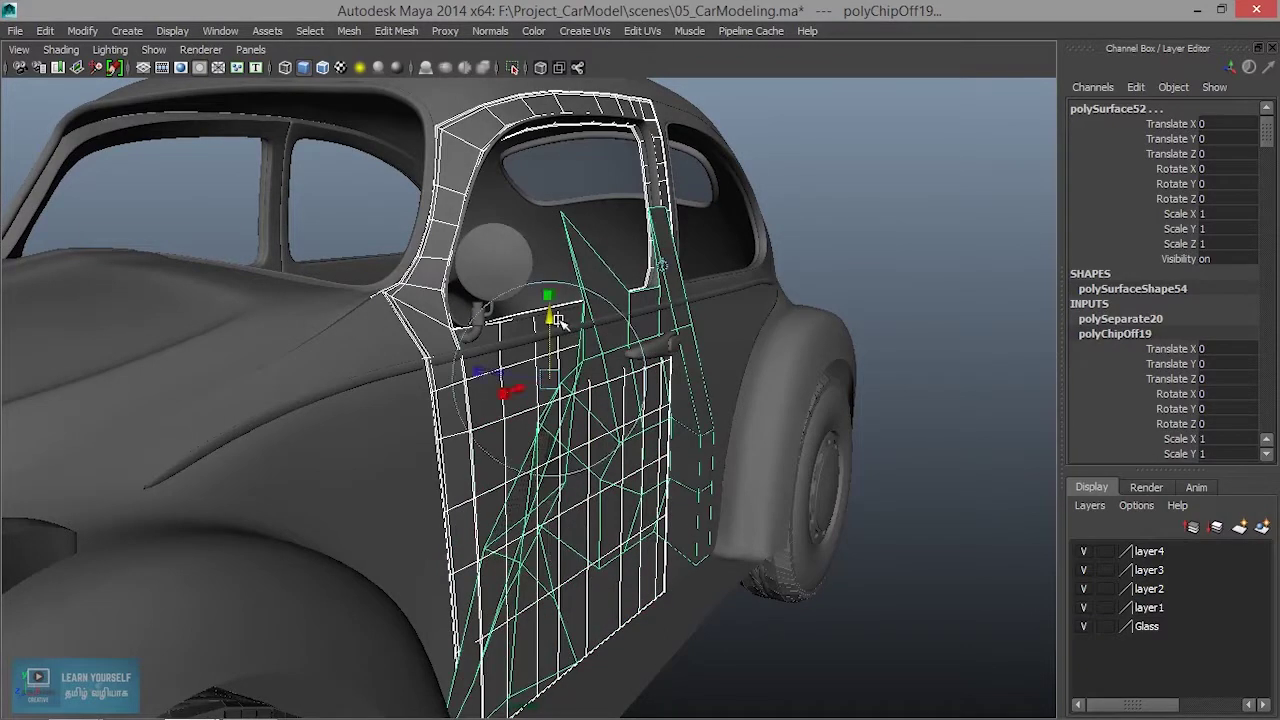
key("ctrl+z")
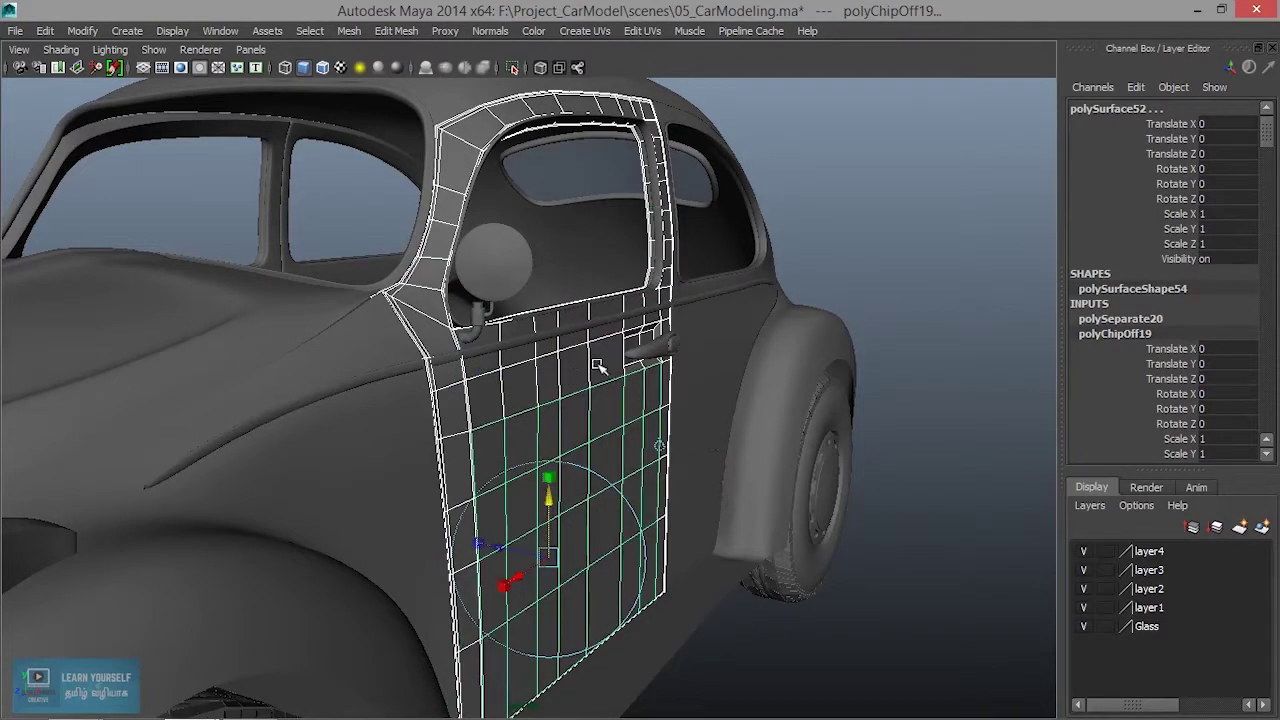
- Duplicate the lower door faces as a separate piece, test-lift it, then undo the move
right_click_drag(597, 366, 650, 310)
left_click(592, 404)
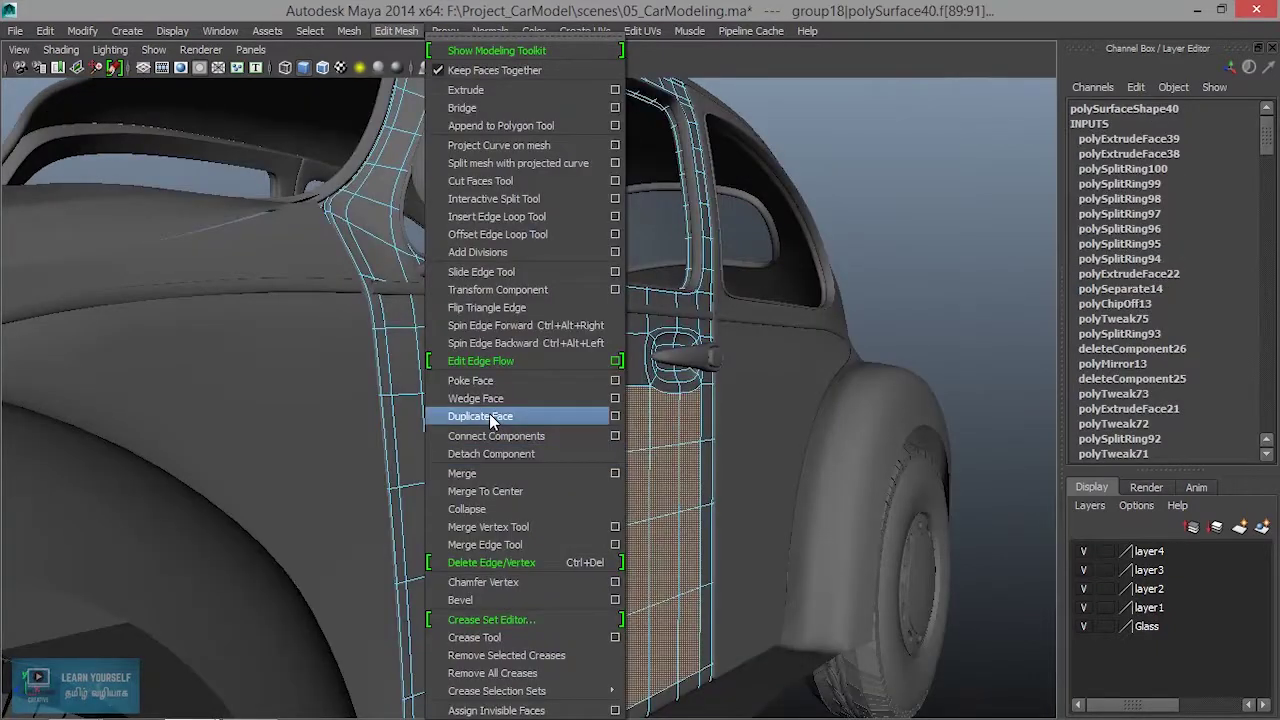
right_click_drag(517, 442, 489, 413, "shift")
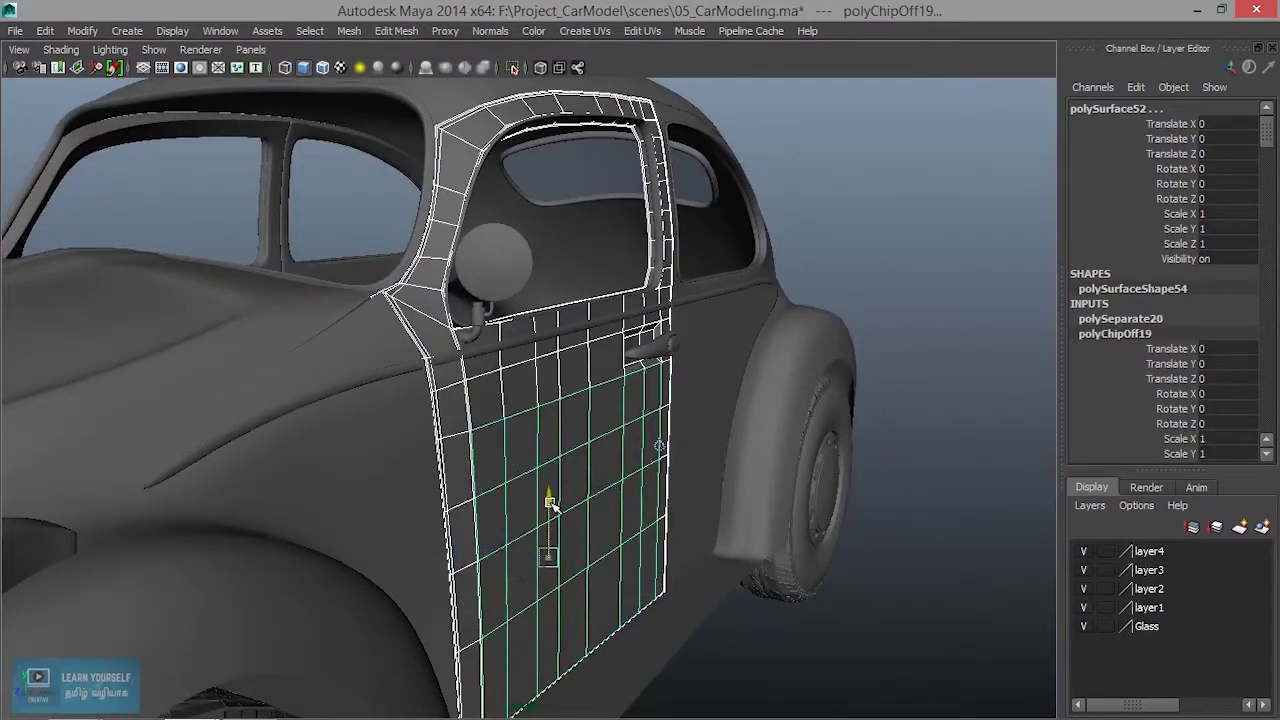
left_click_drag(551, 521, 558, 320)
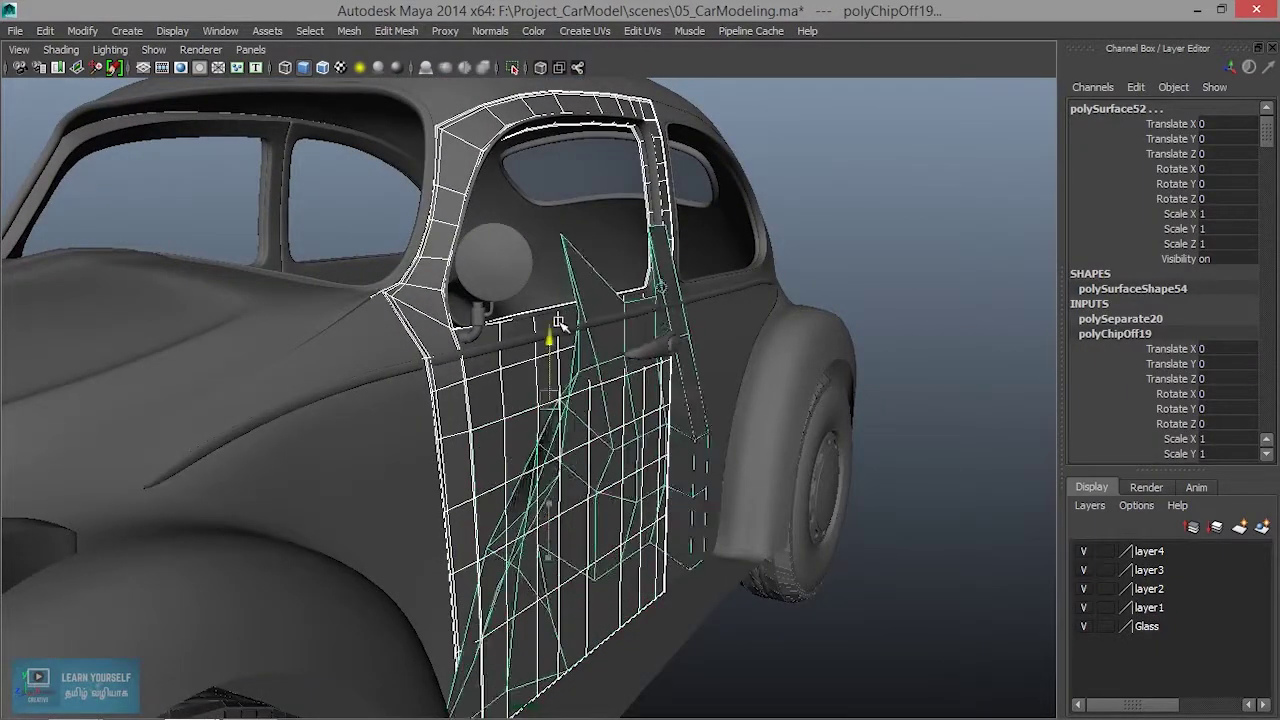
key("ctrl+z")
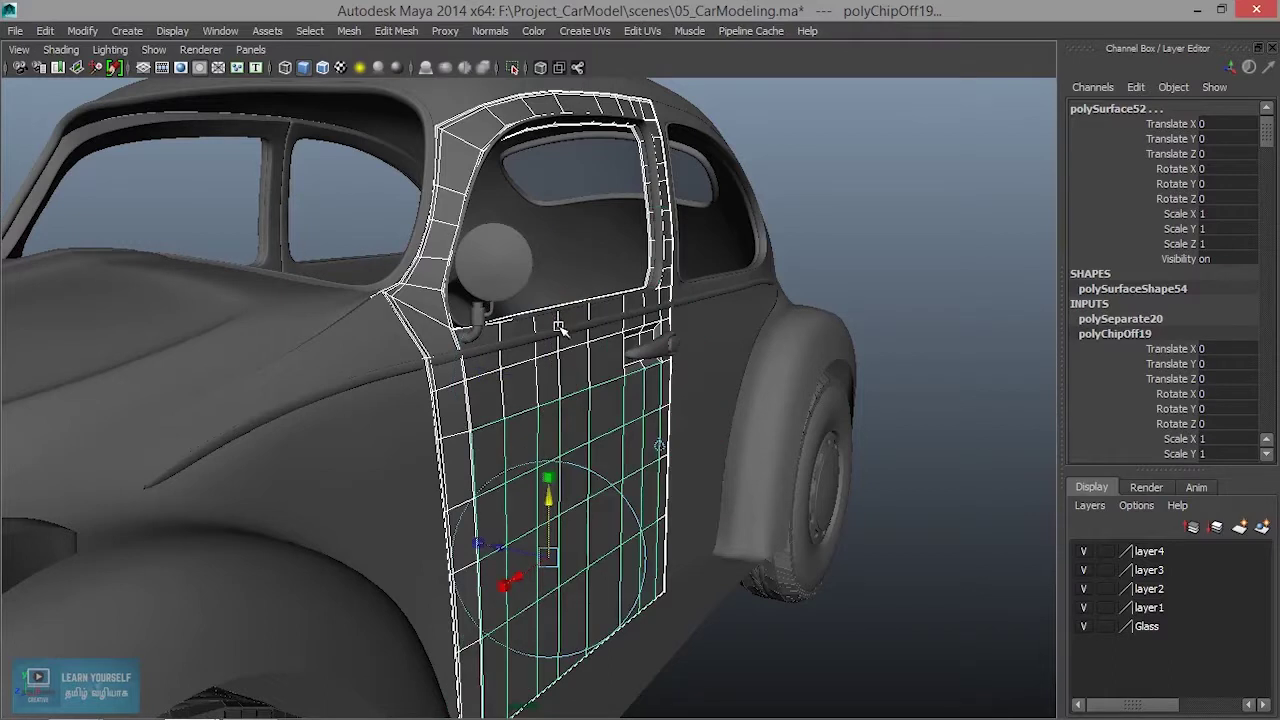
right_click_drag(630, 390, 600, 285)
left_click(592, 401)
- Hide the door and the ground plane in wireframe view
left_click(557, 476, "shift")
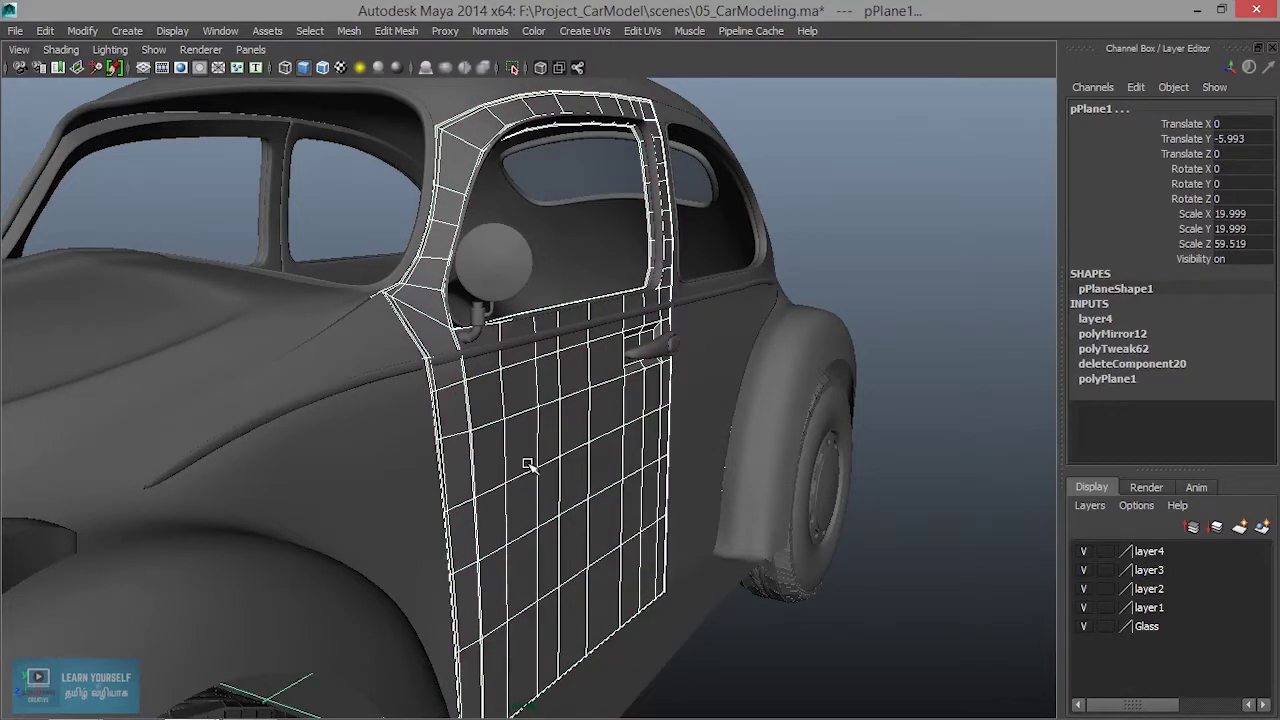
key("4")
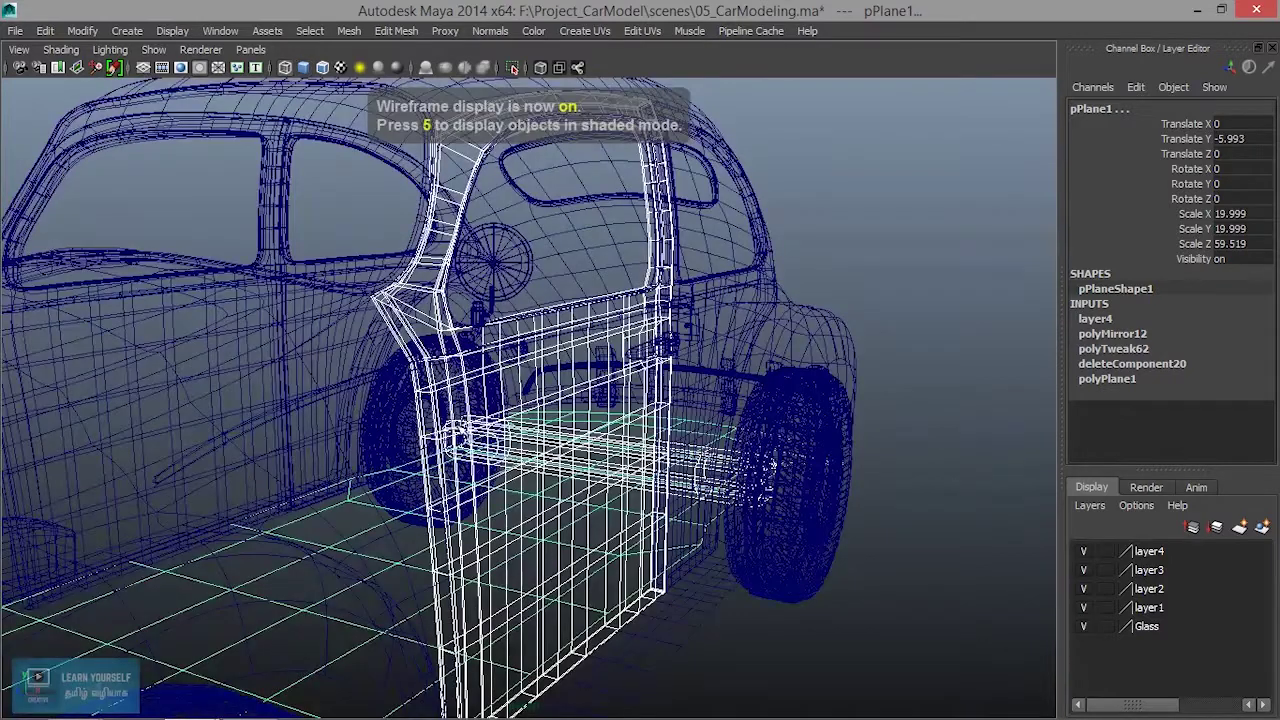
key("ctrl+h")
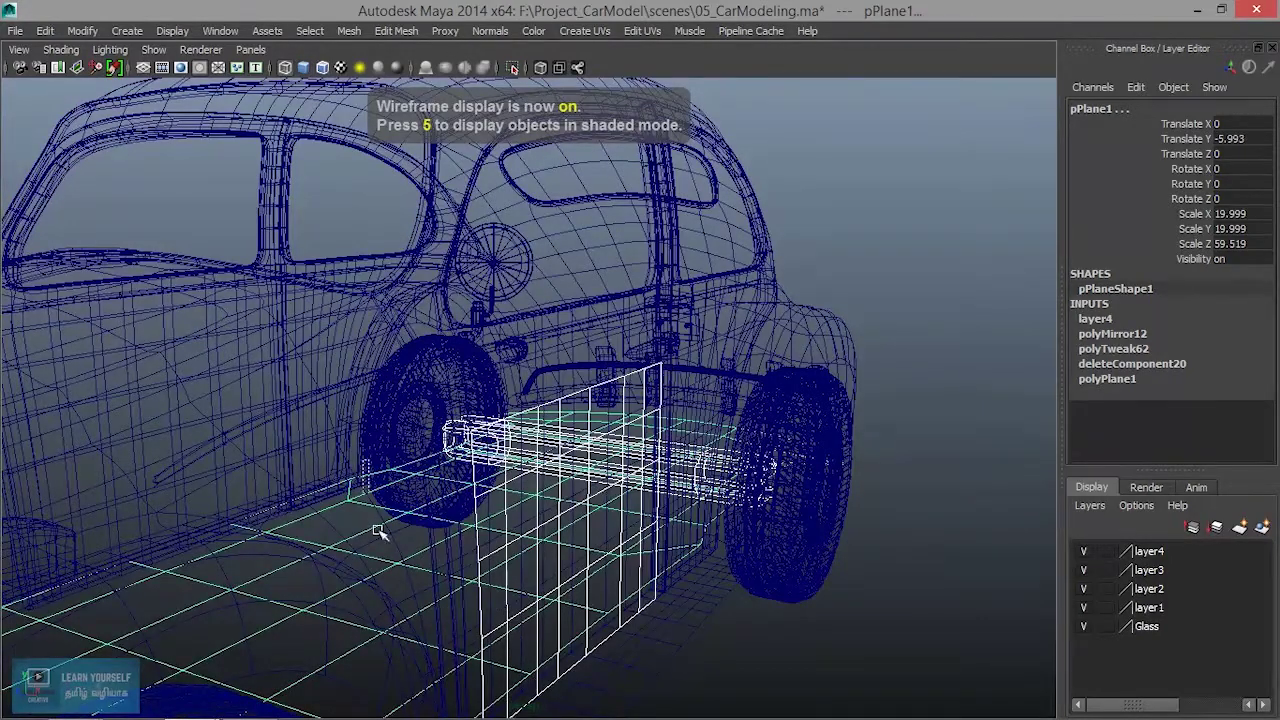
key("ctrl+h")
- Raise polySurface52 up to window height, Translate Y 8.592
mouse_move(409, 514)
left_mouse_down("alt")
mouse_move(449, 528)
mouse_move(406, 345)
left_mouse_up("alt")
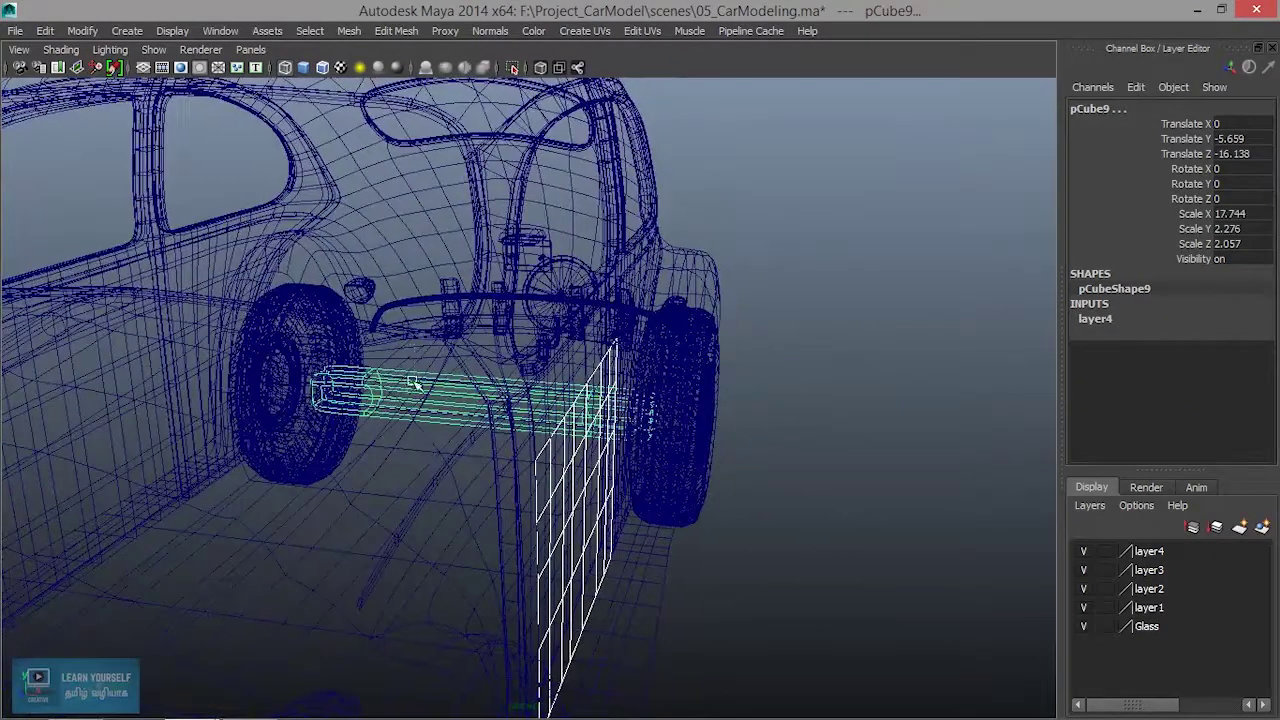
left_click(606, 520)
mouse_move(614, 520)
left_mouse_down("alt")
mouse_move(529, 351)
mouse_move(562, 522)
left_mouse_up("alt")
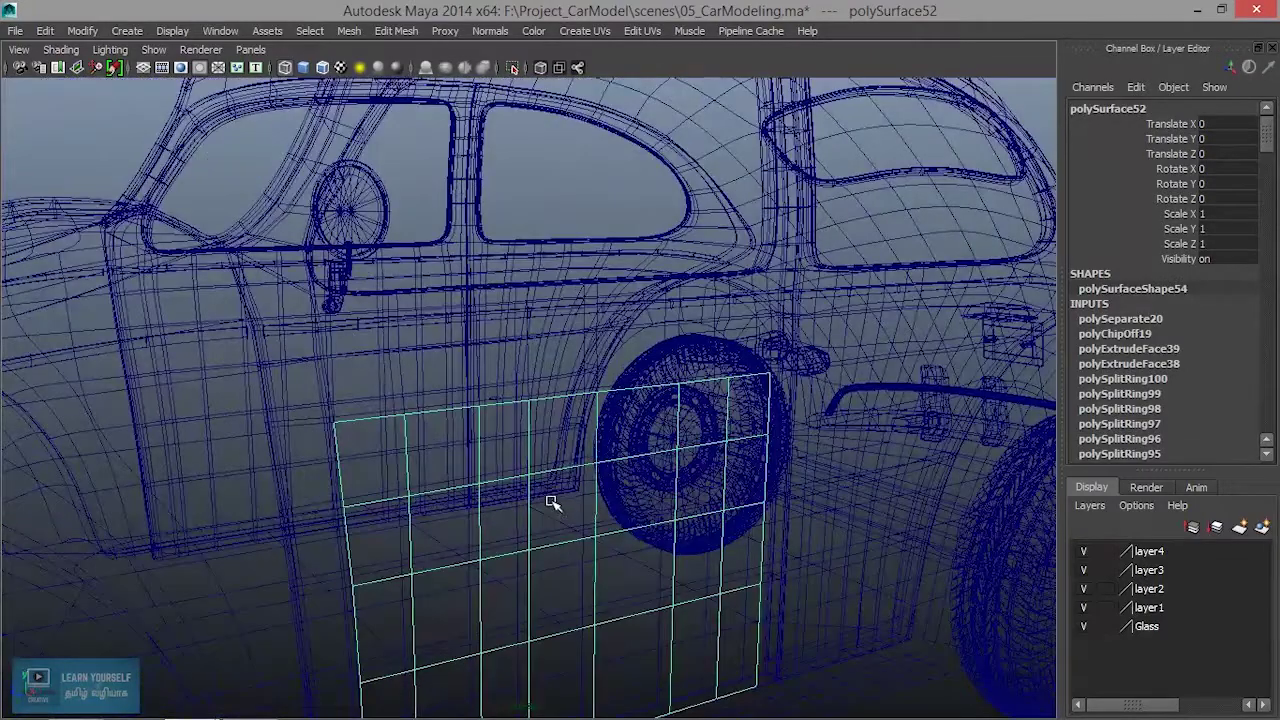
mouse_move(493, 336)
left_mouse_down()
mouse_move(491, 150)
mouse_move(500, 420)
mouse_move(505, 248)
mouse_move(528, 443)
mouse_move(594, 491)
mouse_move(586, 503)
left_mouse_up()
key("5")
- Scale the panel's height down to 0.667 in Y
scroll(586, 503, "up", 3)
mouse_move(585, 422)
left_mouse_down("alt")
mouse_move(500, 429)
mouse_move(534, 449)
mouse_move(534, 543)
left_mouse_up("alt")
scroll(490, 474, "up", 2)
key("r")
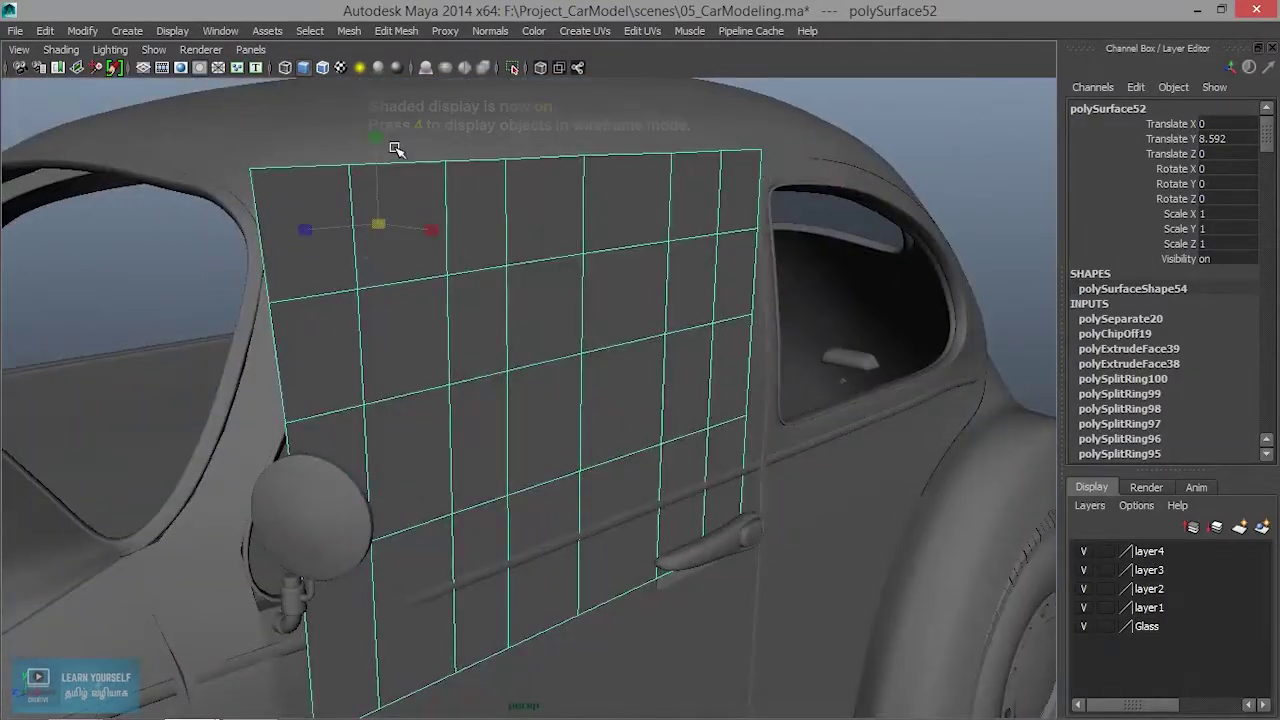
mouse_move(377, 139)
left_mouse_down()
mouse_move(377, 165)
mouse_move(494, 303)
mouse_move(646, 323)
mouse_move(654, 313)
mouse_move(585, 385)
left_mouse_up()
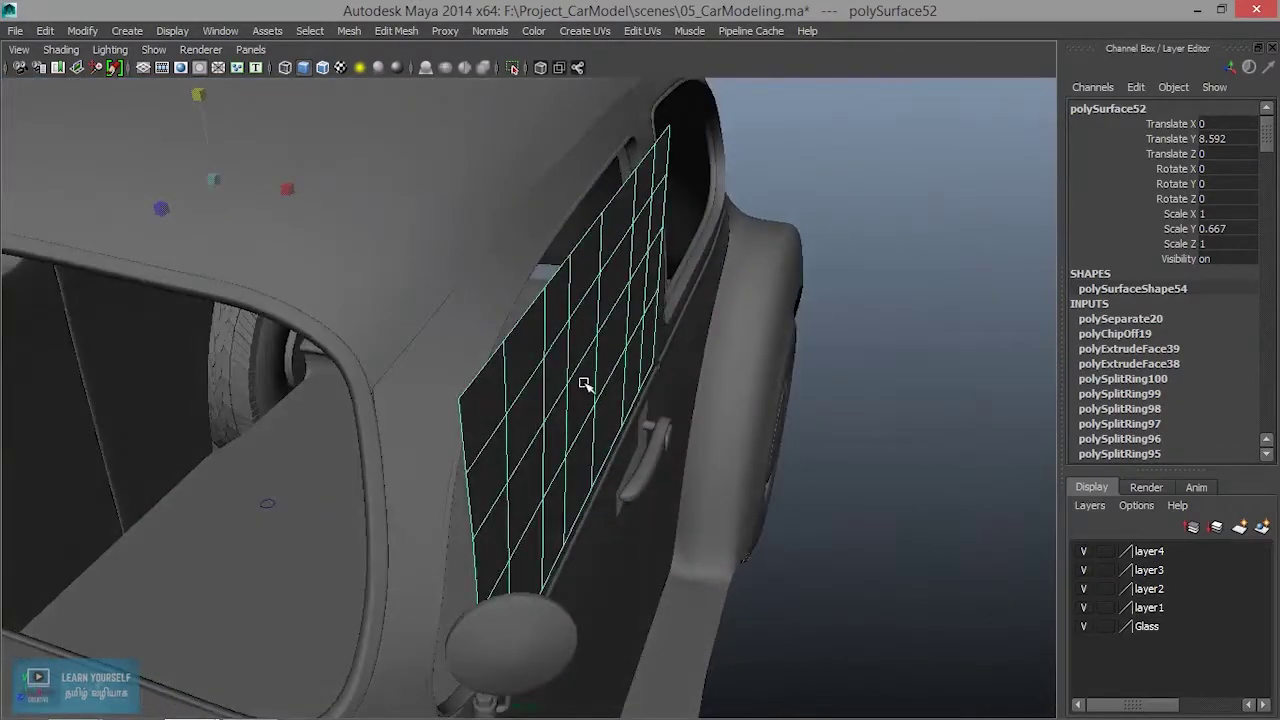
- Center the panel's pivot and nudge it to Translate X -0.21, Y 8.38
left_click(97, 35)
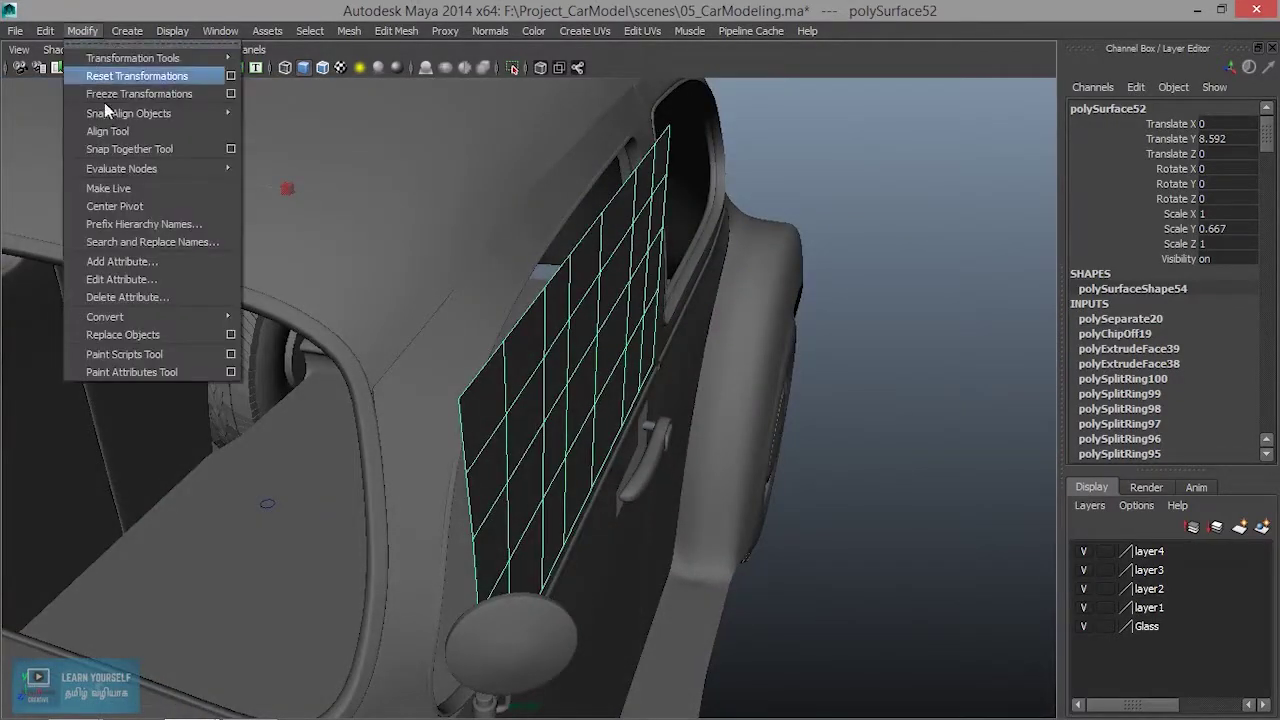
left_click(140, 206)
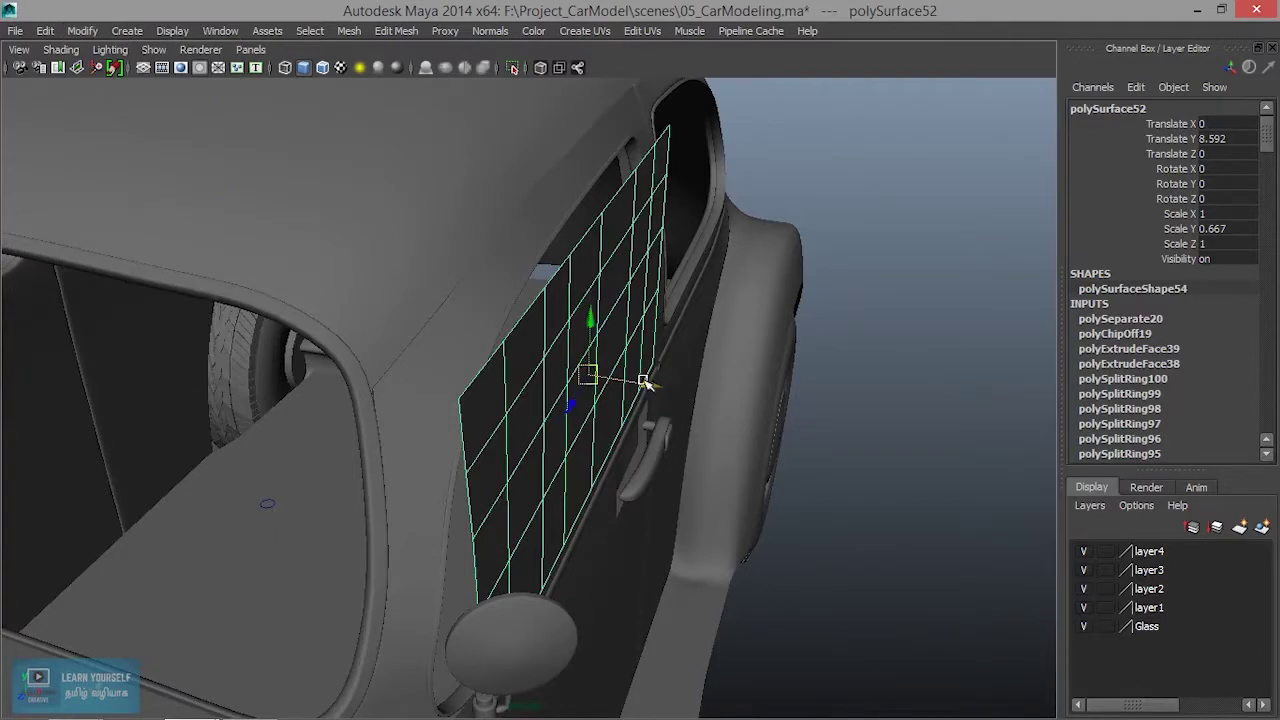
left_click_drag(645, 383, 627, 381)
left_click_drag(703, 428, 603, 409, "alt")
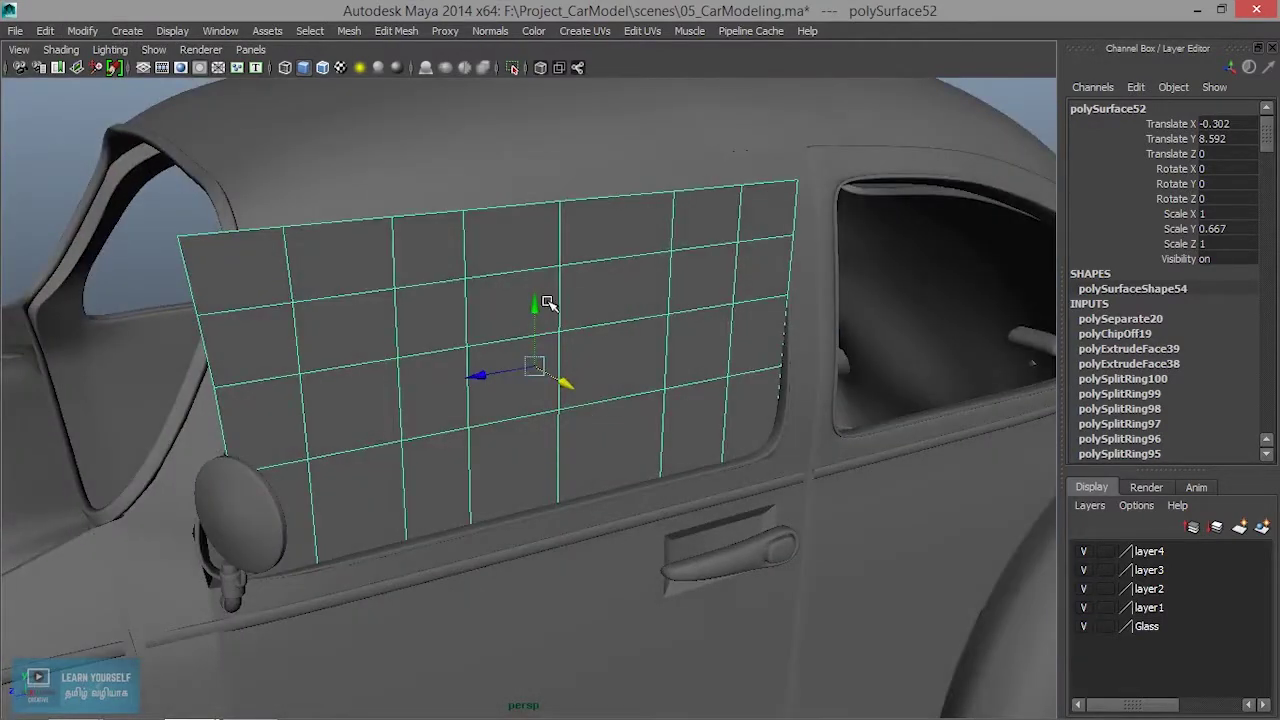
mouse_move(535, 313)
left_mouse_down()
mouse_move(535, 340)
mouse_move(606, 414)
mouse_move(600, 397)
left_mouse_up()
key("4")
mouse_move(692, 418)
left_mouse_down("alt")
mouse_move(580, 454)
mouse_move(694, 437)
mouse_move(680, 428)
mouse_move(694, 423)
mouse_move(652, 402)
left_mouse_up("alt")
key("5")
- Inspect the panel close up and exit expert mode with Ctrl+Space
mouse_move(521, 290)
left_mouse_down("alt")
mouse_move(606, 409)
mouse_move(571, 414)
mouse_move(506, 366)
left_mouse_up("alt")
mouse_move(506, 366)
right_mouse_down("alt")
mouse_move(686, 439)
mouse_move(712, 505)
right_mouse_up("alt")
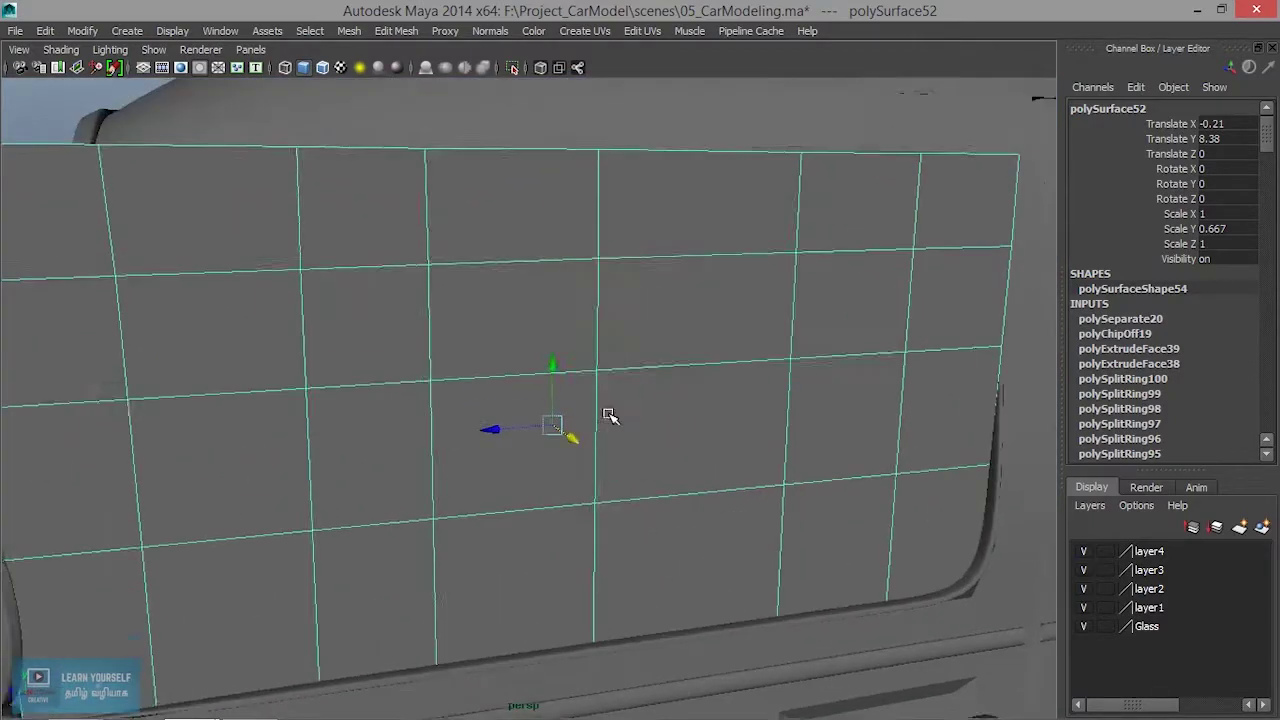
left_click_drag(712, 505, 708, 411, "alt")
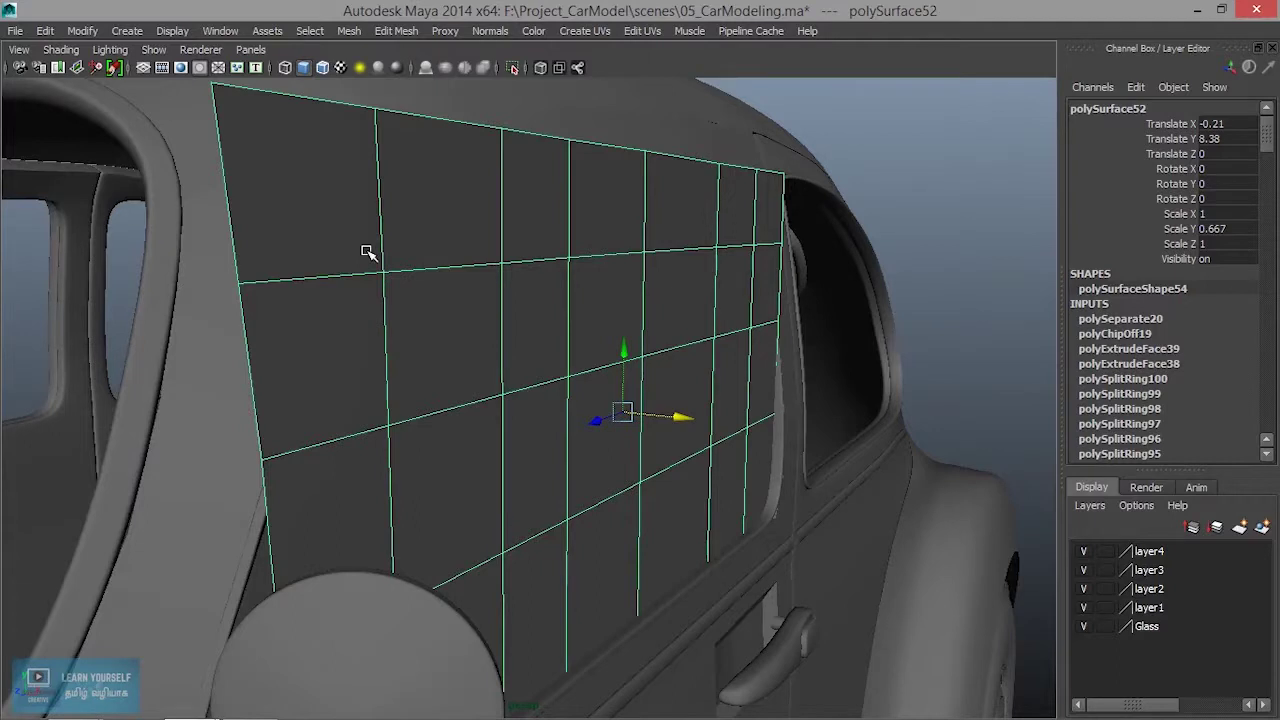
key("ctrl+space")
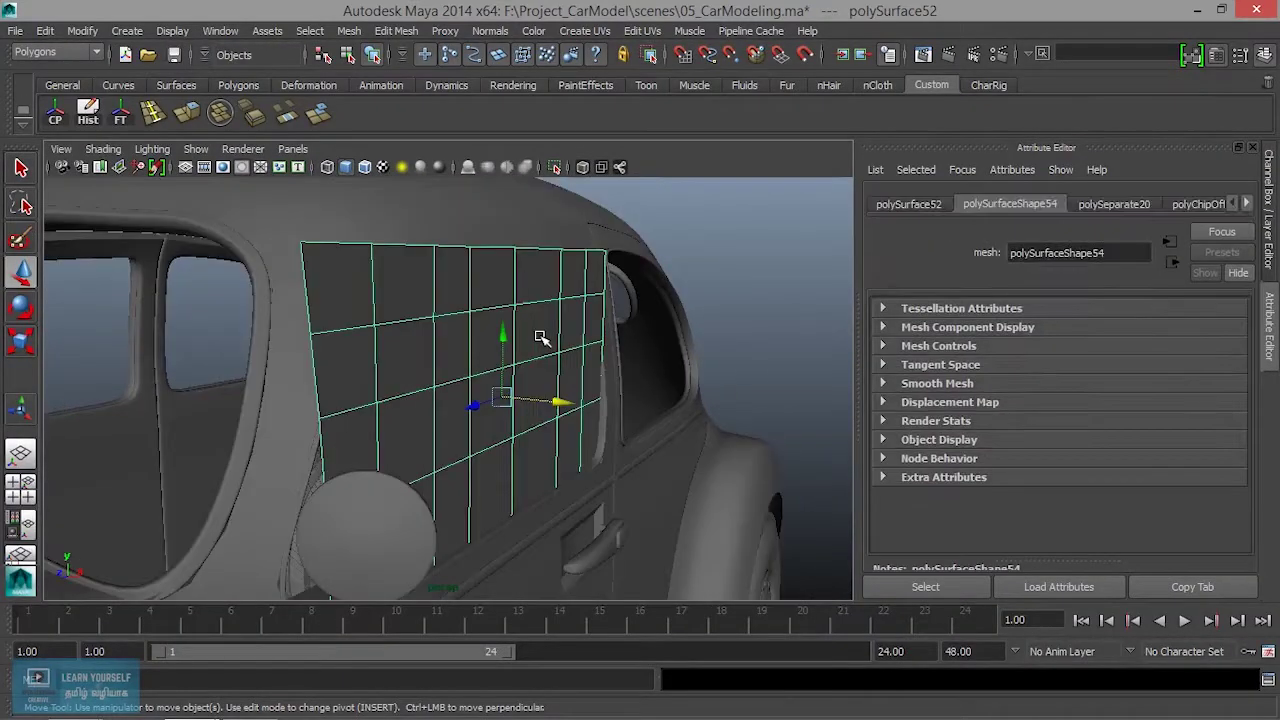
- Switch to the Animation menu set and add a lattice deformer (ffd1Lattice) to polySurface52
key("ctrl+a")
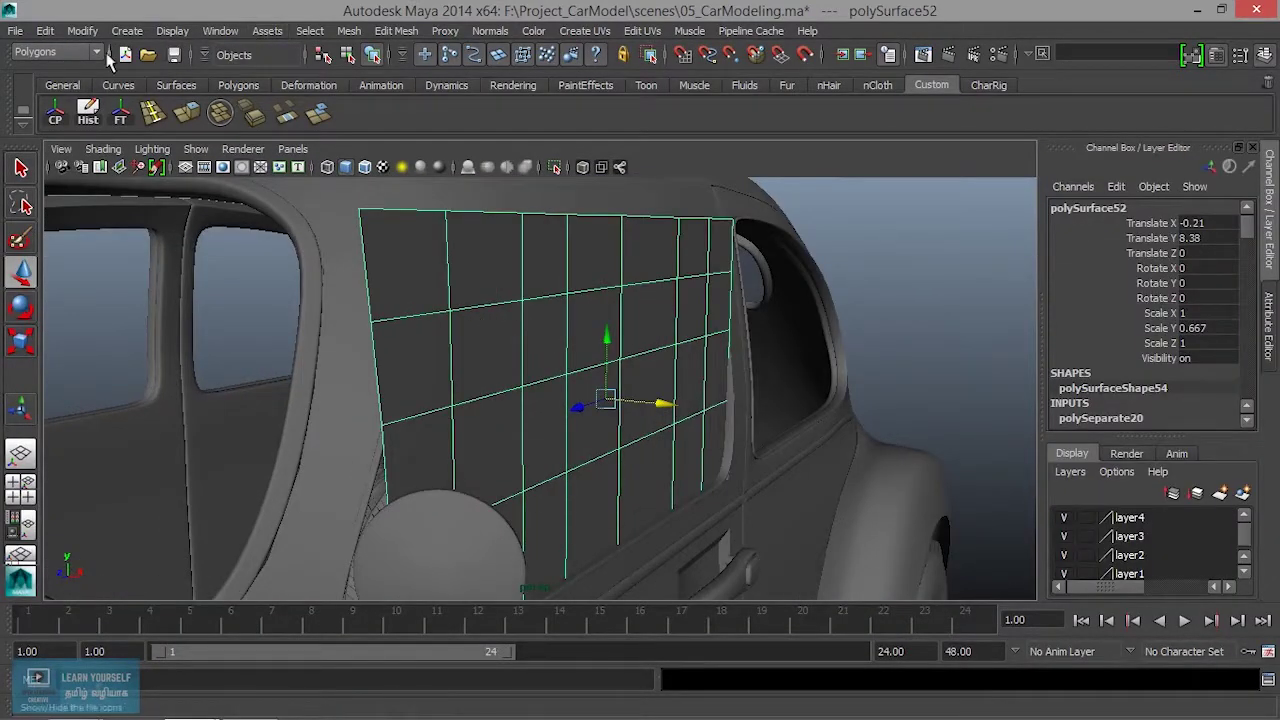
left_click(55, 52)
left_click(40, 68)
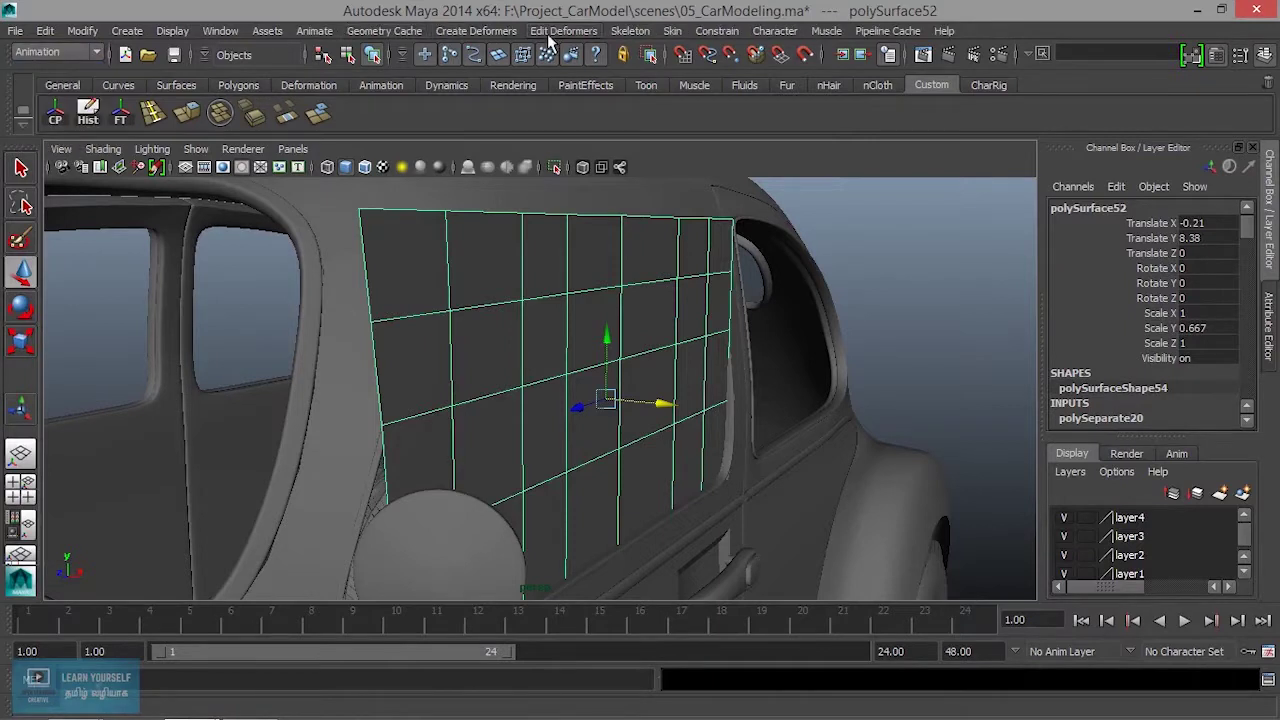
left_click(478, 31)
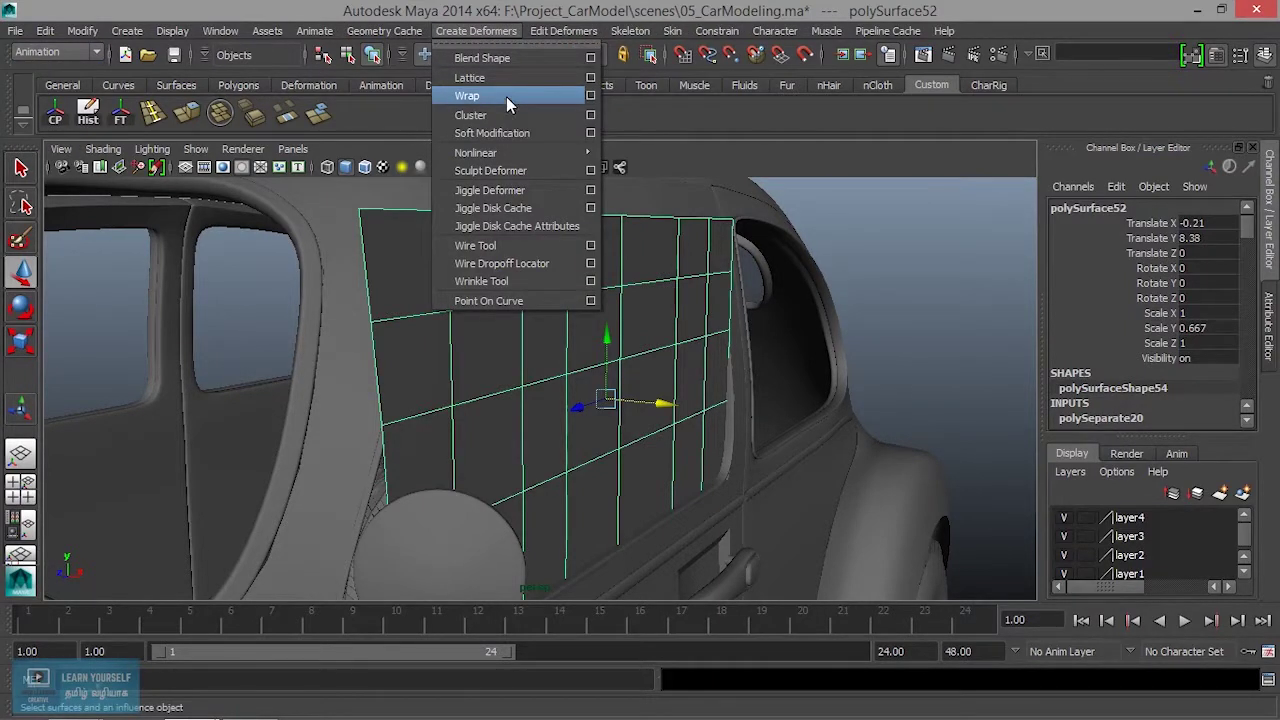
left_click(469, 78)
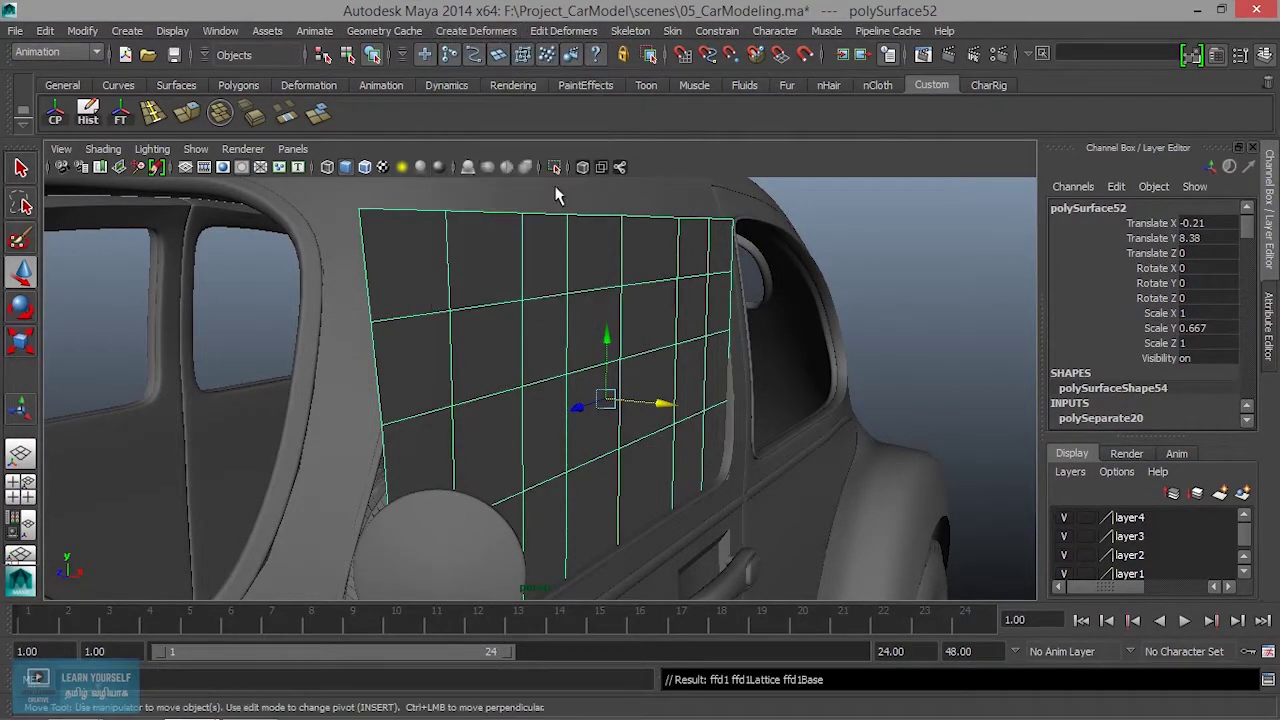
mouse_move(613, 357)
left_mouse_down("alt")
mouse_move(608, 406)
mouse_move(608, 394)
mouse_move(560, 408)
left_mouse_up("alt")
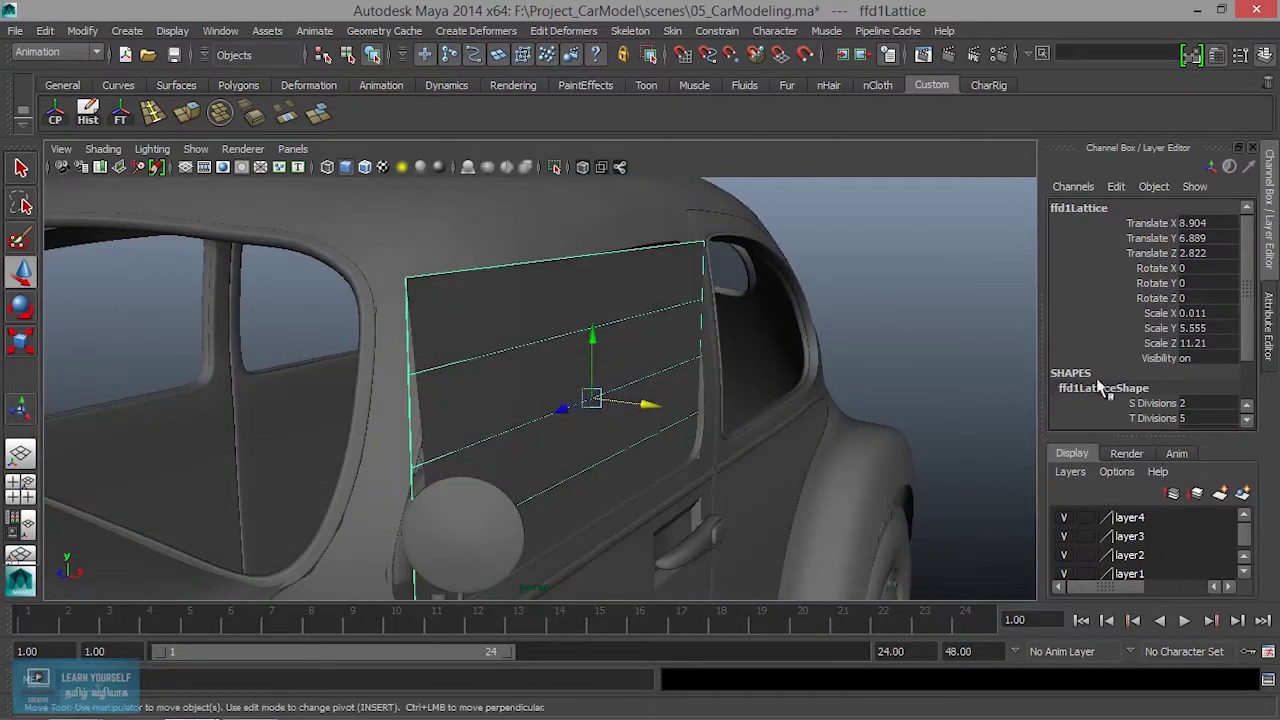
- Reduce ffd1Lattice's T Divisions from 5 to 4
scroll(1183, 410, "down", 2)
left_click(1153, 376)
middle_click_drag(842, 382, 834, 383)
left_click_drag(734, 377, 796, 373, "alt")
right_click(612, 266)
right_click_drag(614, 270, 648, 289, "alt")
mouse_move(648, 289)
left_mouse_down("alt")
mouse_move(694, 294)
mouse_move(768, 338)
left_mouse_up("alt")
- Return the window surface to object mode, activate Move, and view its shape attributes
right_click(779, 362)
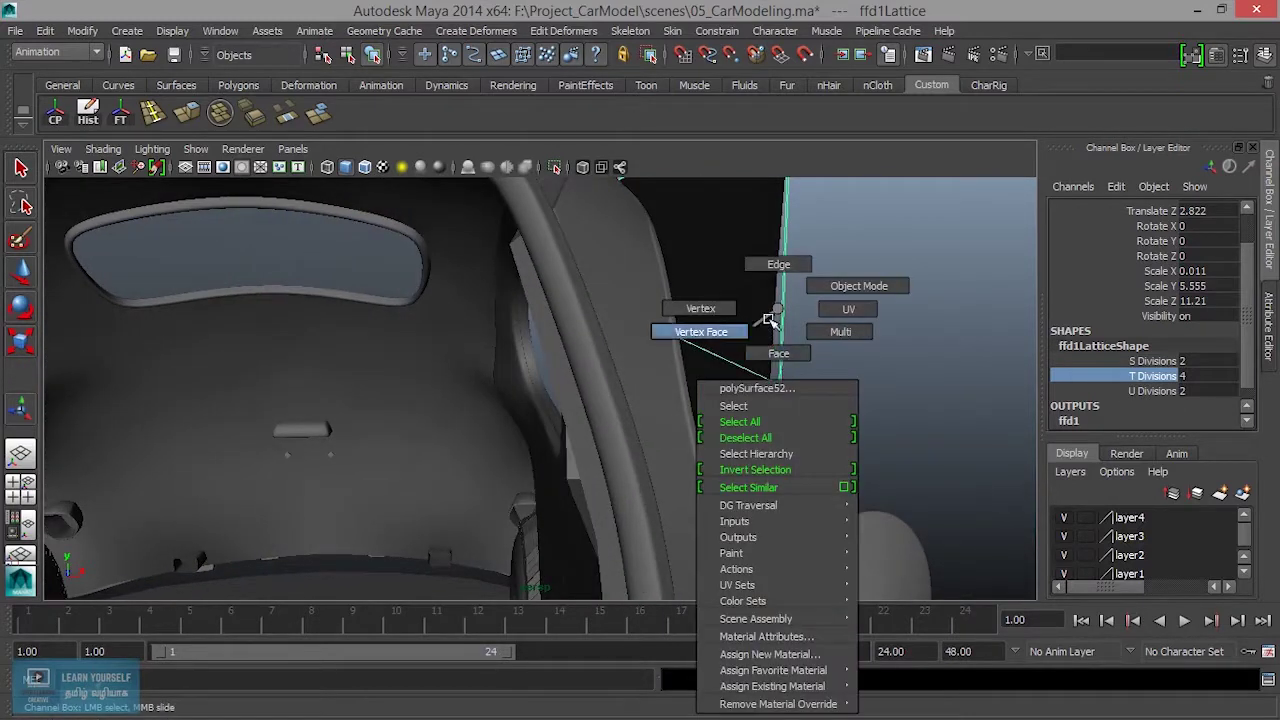
right_click_drag(770, 320, 841, 302)
key("w")
left_click_drag(791, 389, 802, 384, "alt")
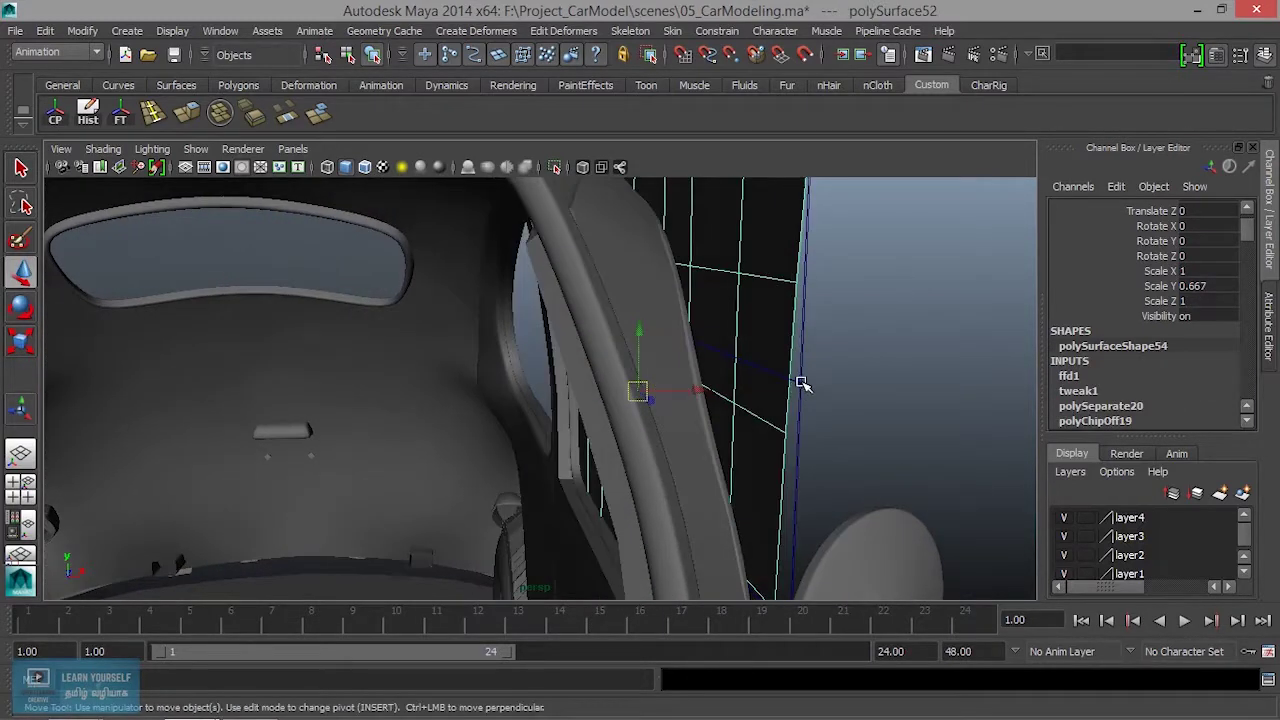
right_click(802, 383)
left_click(802, 386)
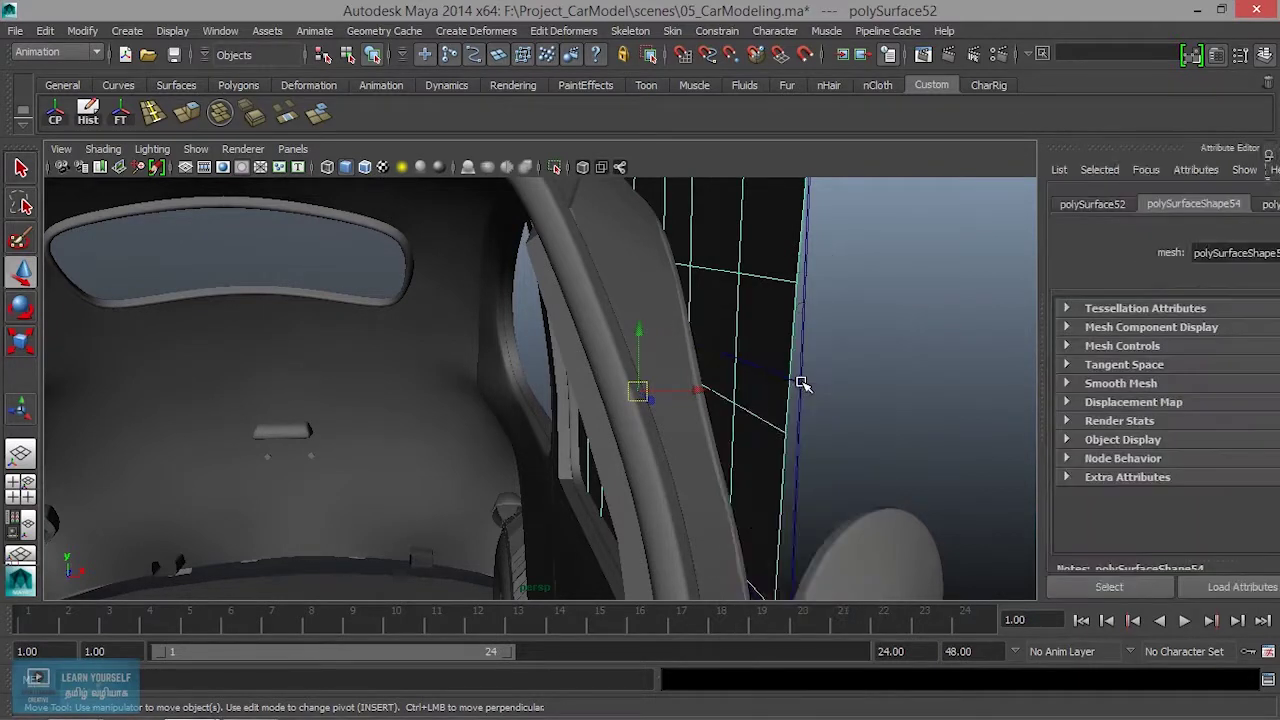
left_click_drag(802, 386, 616, 393, "alt")
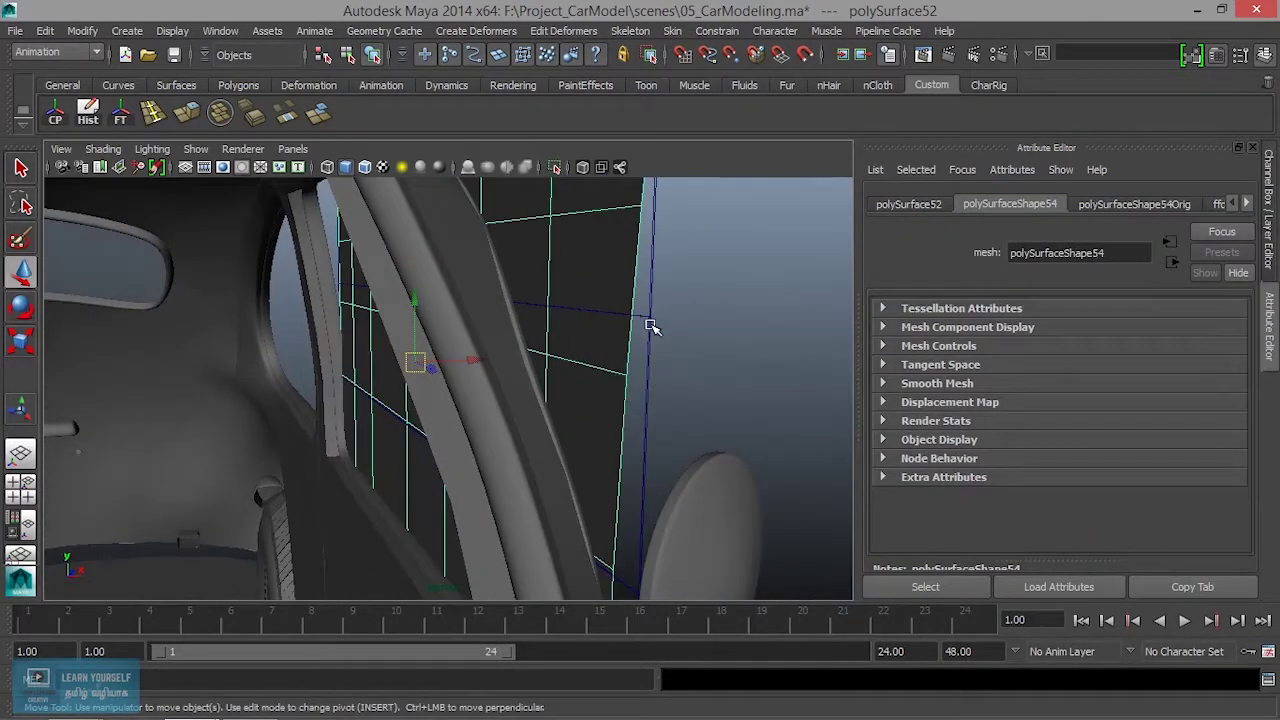
- Select the window lattice, frame it, and switch to Lattice Point mode
right_click(650, 326)
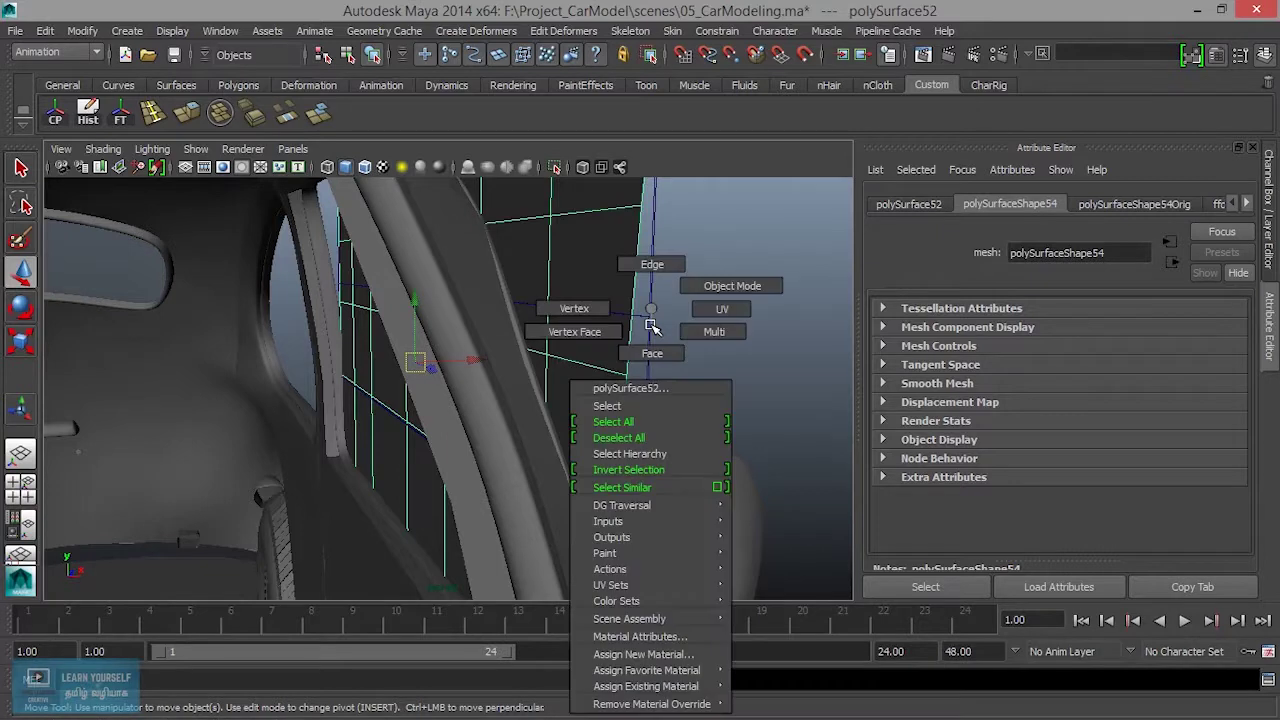
left_click(652, 322)
left_click(650, 332)
key("f")
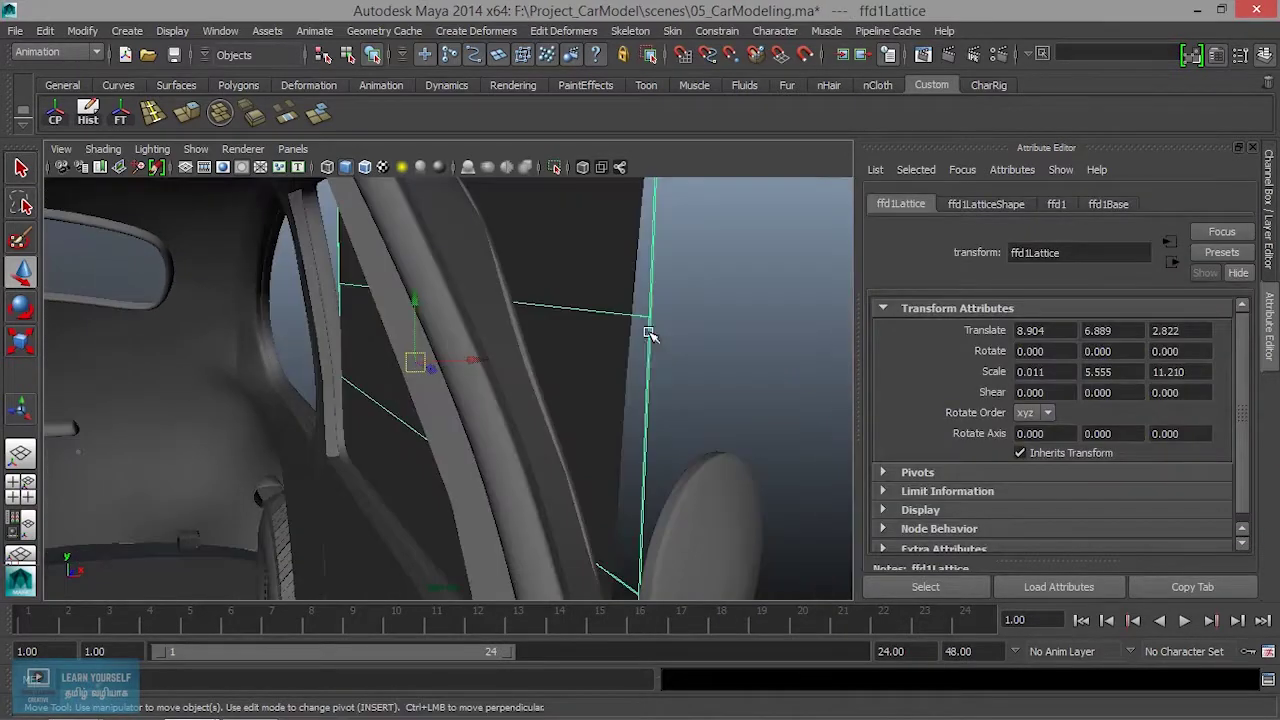
left_click_drag(651, 334, 665, 360, "alt")
mouse_move(677, 360)
right_mouse_down("alt")
mouse_move(522, 363)
mouse_move(517, 303)
right_mouse_up("alt")
right_click(508, 322)
left_click(520, 284)
mouse_move(517, 303)
left_mouse_down("alt")
mouse_move(440, 314)
mouse_move(534, 326)
mouse_move(594, 366)
mouse_move(526, 334)
mouse_move(565, 365)
left_mouse_up("alt")
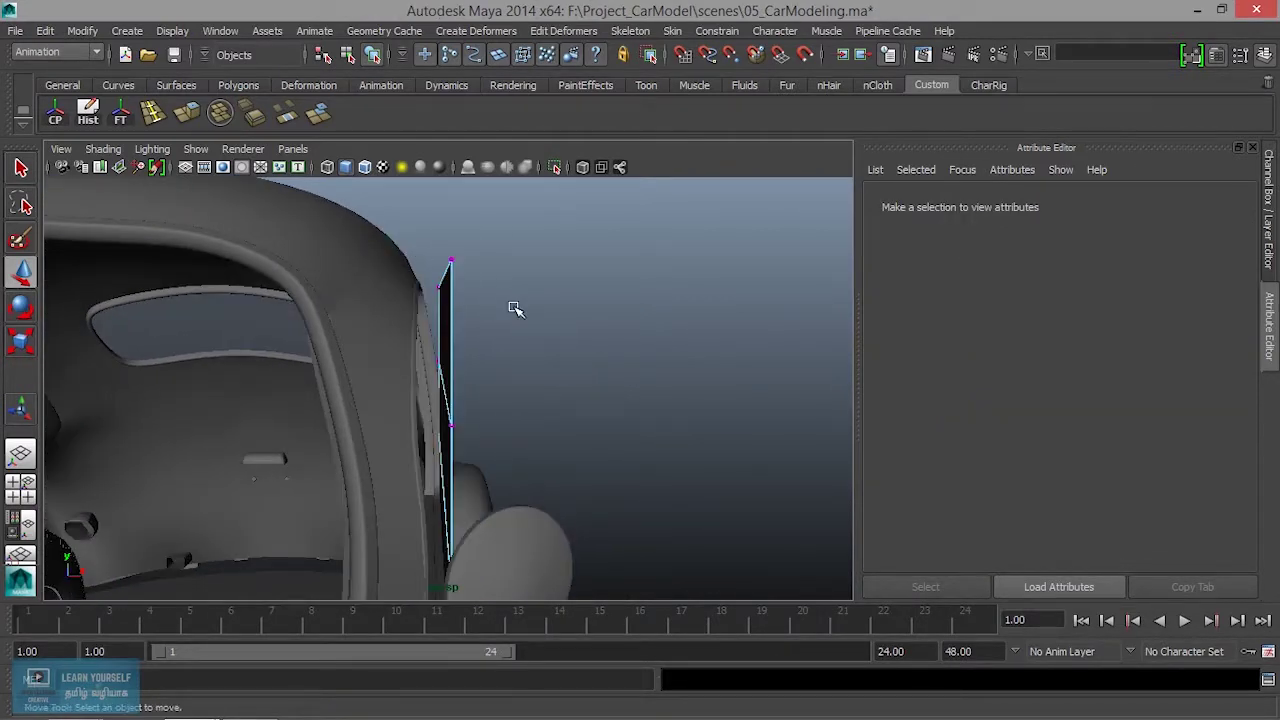
- Try shifting the top lattice points along X, then undo the move
left_click_drag(515, 308, 430, 245)
mouse_move(506, 331)
left_mouse_down("alt")
mouse_move(517, 289)
mouse_move(498, 267)
left_mouse_up("alt")
mouse_move(494, 340)
left_mouse_down("alt")
mouse_move(423, 331)
mouse_move(499, 325)
mouse_move(514, 309)
mouse_move(543, 406)
mouse_move(520, 416)
left_mouse_up("alt")
key("ctrl+z")
right_click_drag(436, 360, 464, 358)
mouse_move(414, 386)
left_mouse_down("alt")
mouse_move(586, 449)
mouse_move(572, 378)
left_mouse_up("alt")
- Reduce ffd1Lattice's T Divisions from 4 to 3
left_click(528, 379)
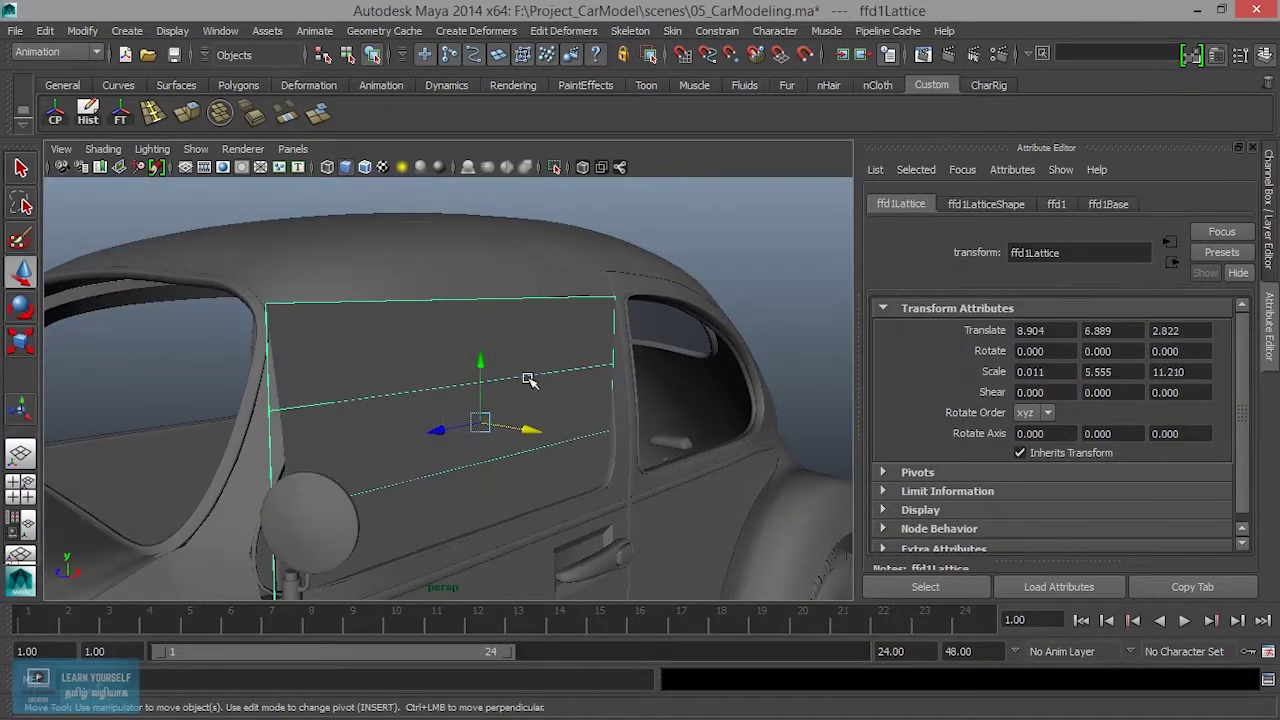
key("ctrl+a")
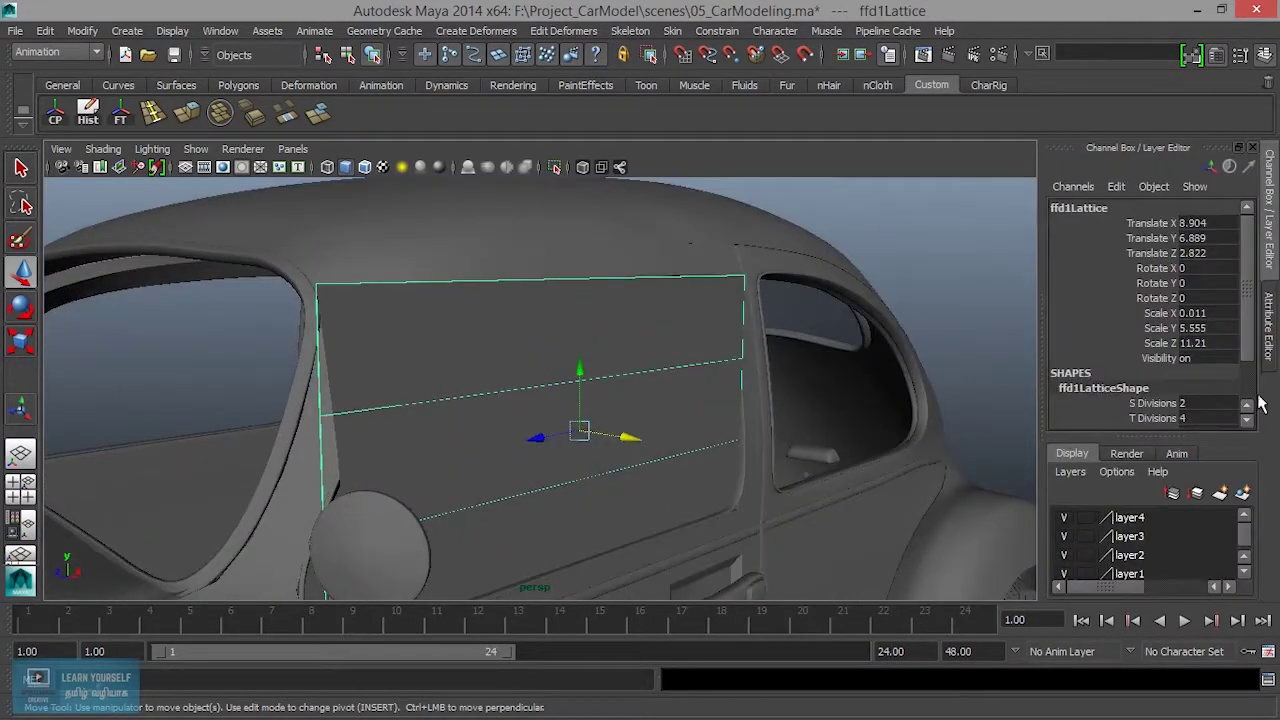
scroll(1213, 398, "down", 3)
left_click(1163, 364)
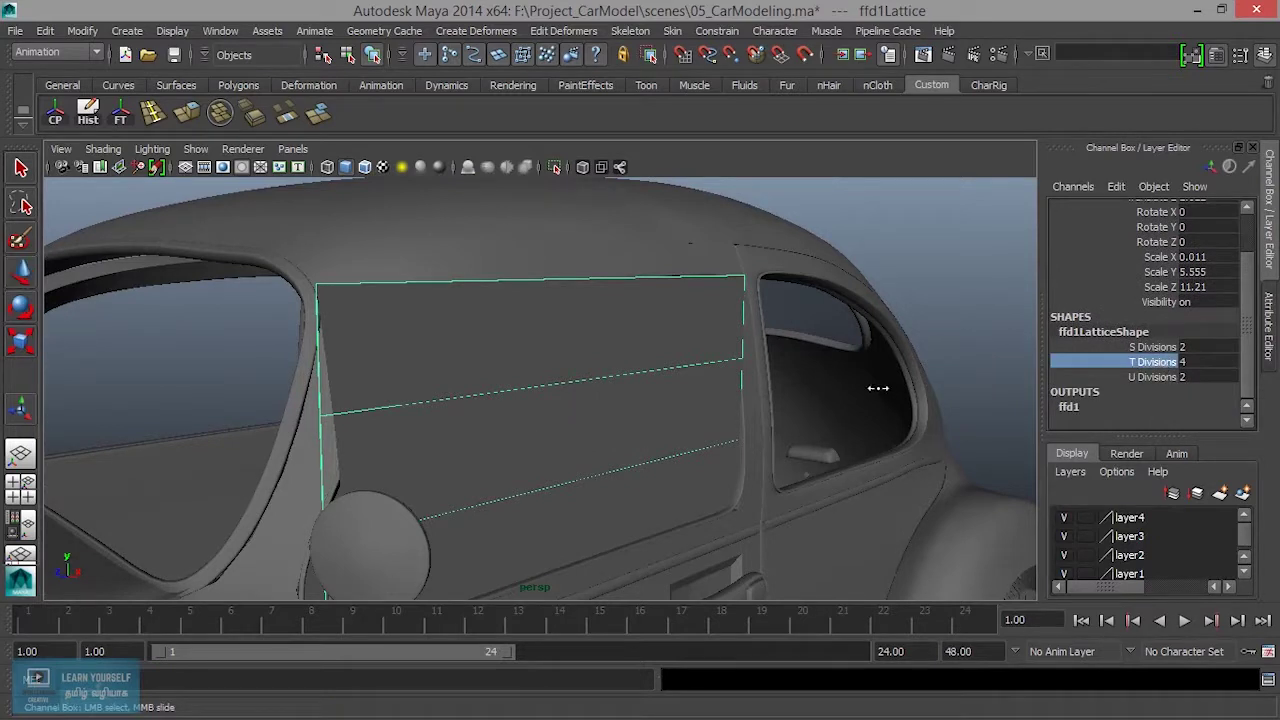
mouse_move(808, 418)
left_mouse_down("alt")
mouse_move(908, 434)
mouse_move(795, 423)
mouse_move(954, 431)
mouse_move(851, 317)
mouse_move(901, 389)
left_mouse_up("alt")
- In Lattice Point mode, move two selected lattice points along X
mouse_move(901, 389)
right_mouse_down()
mouse_move(903, 320)
mouse_move(897, 331)
right_mouse_up()
mouse_move(897, 331)
left_mouse_down("alt")
mouse_move(836, 372)
mouse_move(737, 354)
mouse_move(729, 457)
mouse_move(684, 454)
left_mouse_up("alt")
mouse_move(517, 303)
left_mouse_down()
mouse_move(691, 391)
mouse_move(686, 406)
left_mouse_up()
mouse_move(689, 317)
left_mouse_down()
mouse_move(563, 343)
mouse_move(666, 317)
mouse_move(694, 417)
left_mouse_up()
mouse_move(717, 320)
left_mouse_down()
mouse_move(711, 311)
mouse_move(757, 357)
mouse_move(706, 357)
left_mouse_up()
- Drag the top lattice points to follow the roof edge and the upper-right frame corner
scroll(706, 355, "up", 2)
middle_click_drag(706, 349, 870, 317, "alt")
mouse_move(870, 317)
left_mouse_down("alt")
mouse_move(766, 329)
mouse_move(357, 263)
mouse_move(424, 318)
left_mouse_up("alt")
mouse_move(318, 282)
left_mouse_down()
mouse_move(501, 370)
mouse_move(651, 349)
left_mouse_up()
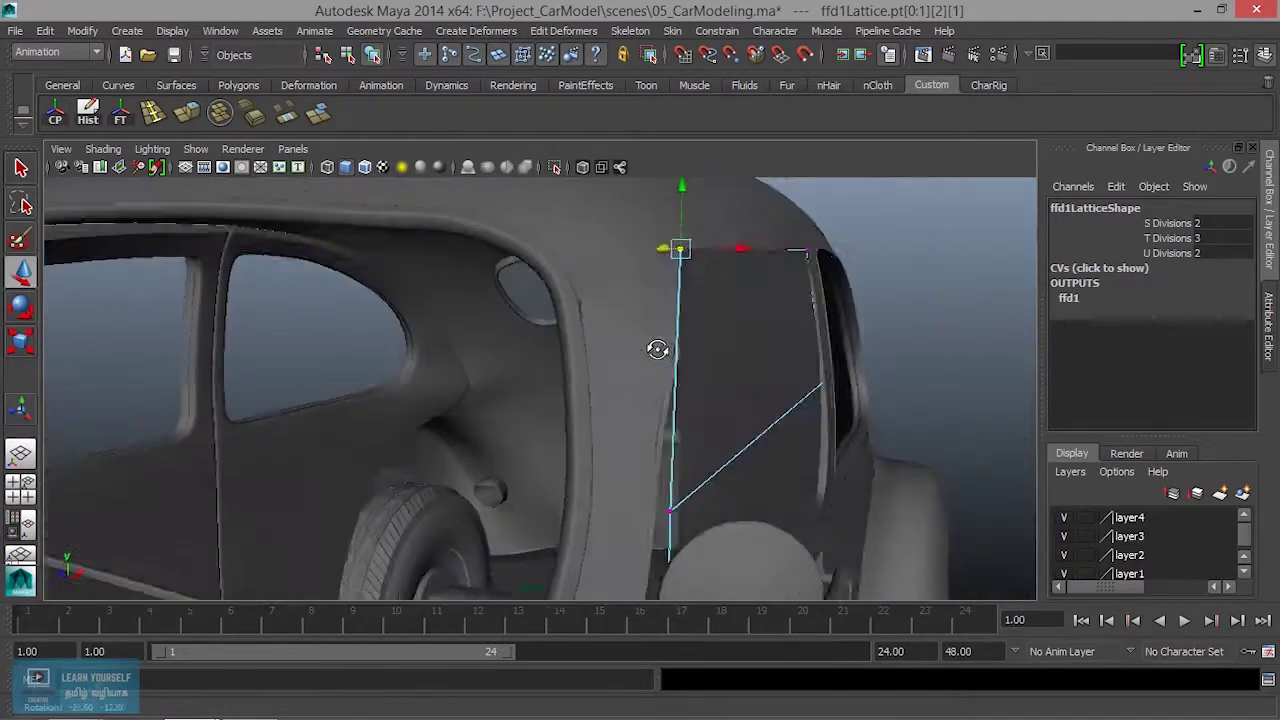
mouse_move(683, 187)
left_mouse_down()
mouse_move(708, 309)
mouse_move(748, 343)
mouse_move(765, 333)
left_mouse_up()
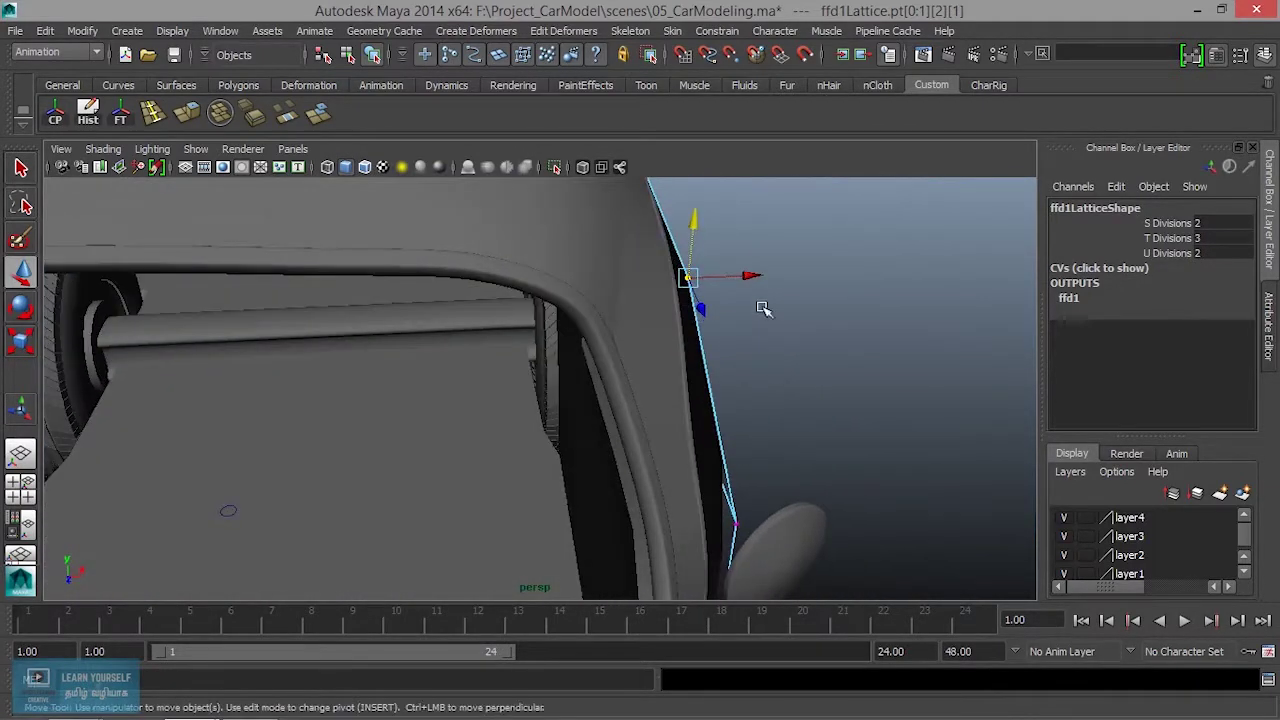
mouse_move(752, 277)
left_mouse_down("alt")
mouse_move(657, 314)
mouse_move(566, 325)
mouse_move(566, 269)
mouse_move(550, 305)
mouse_move(657, 277)
mouse_move(533, 294)
left_mouse_up("alt")
mouse_move(533, 294)
right_mouse_down("alt")
mouse_move(777, 386)
mouse_move(594, 469)
mouse_move(908, 230)
right_mouse_up("alt")
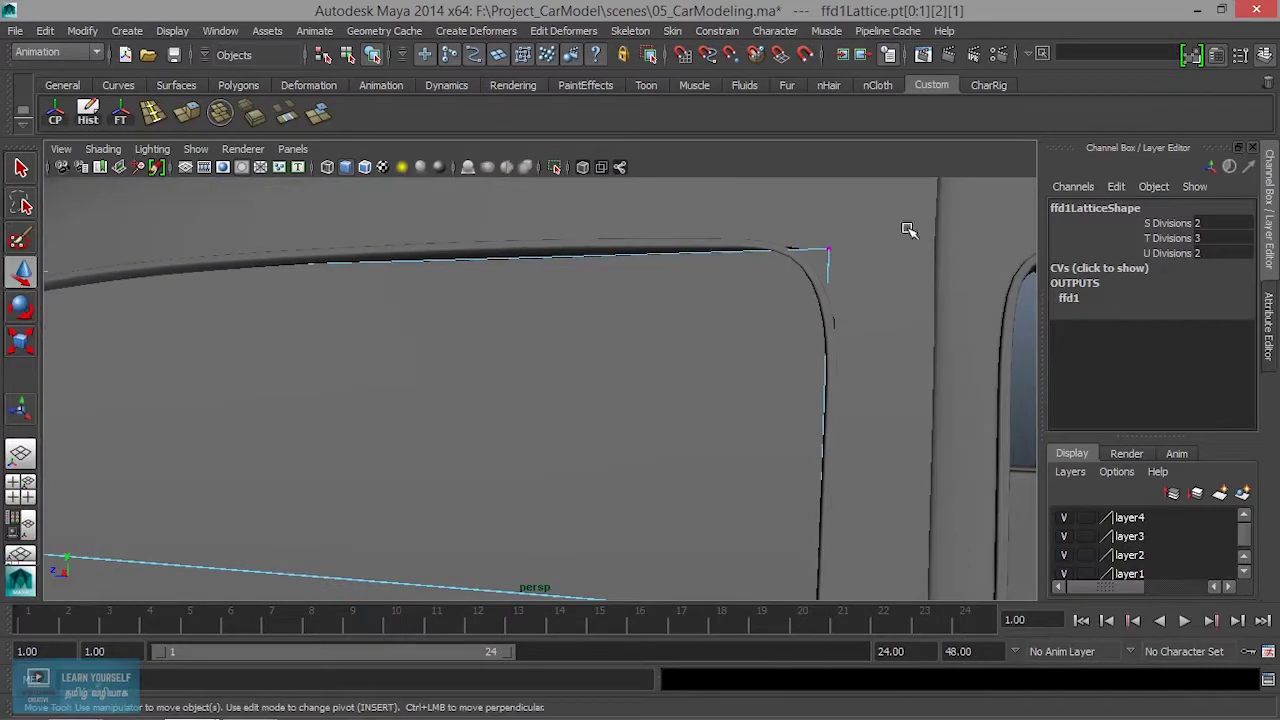
mouse_move(808, 256)
left_mouse_down()
mouse_move(760, 251)
mouse_move(775, 258)
left_mouse_up()
- Raise a lattice point to the body curve and move the pillar point left along X
mouse_move(764, 327)
left_mouse_down("alt")
mouse_move(1014, 371)
mouse_move(831, 374)
left_mouse_up("alt")
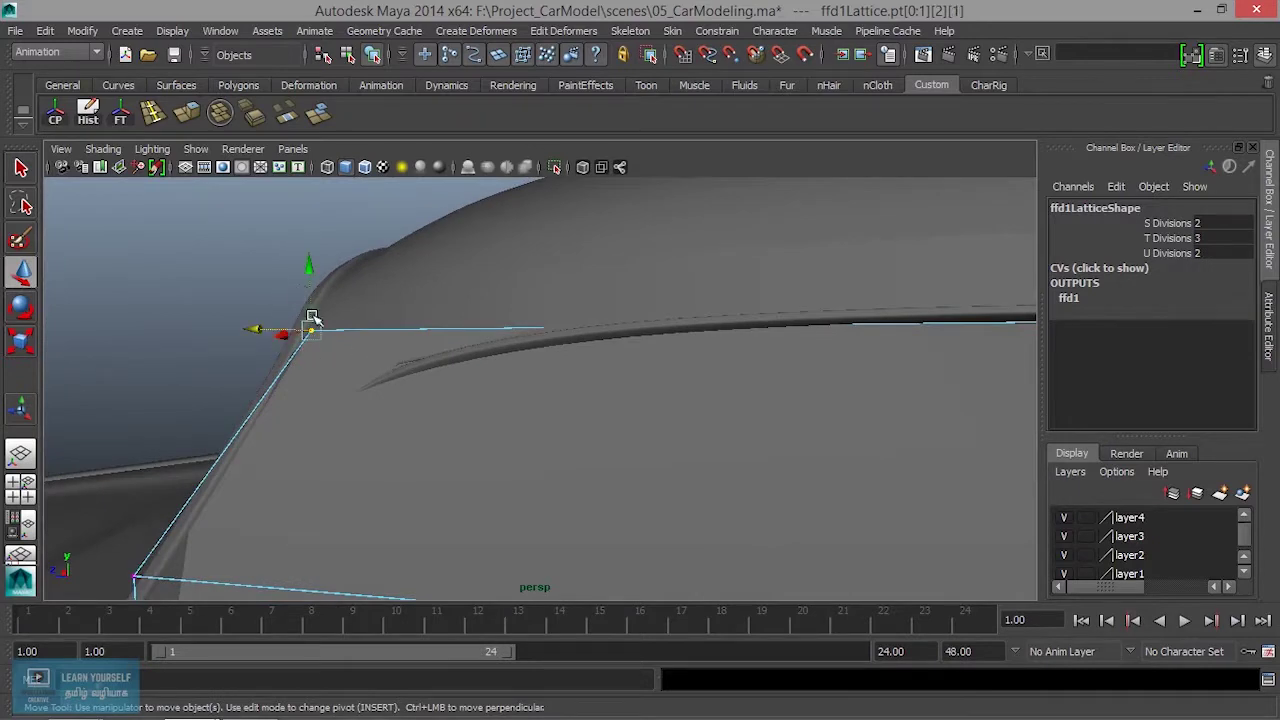
left_click_drag(309, 276, 310, 271)
mouse_move(363, 366)
left_mouse_down("alt")
mouse_move(250, 333)
mouse_move(252, 346)
mouse_move(420, 428)
mouse_move(469, 438)
left_mouse_up("alt")
key("ctrl+z")
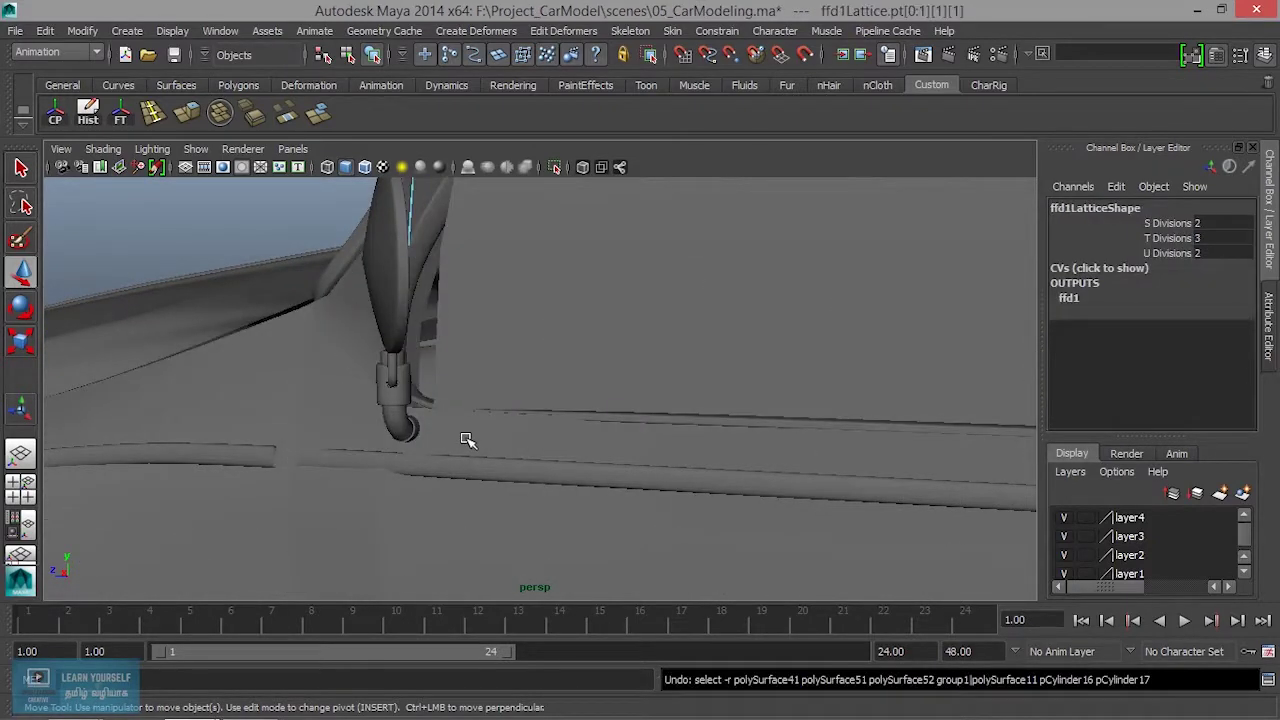
left_click_drag(291, 366, 533, 537)
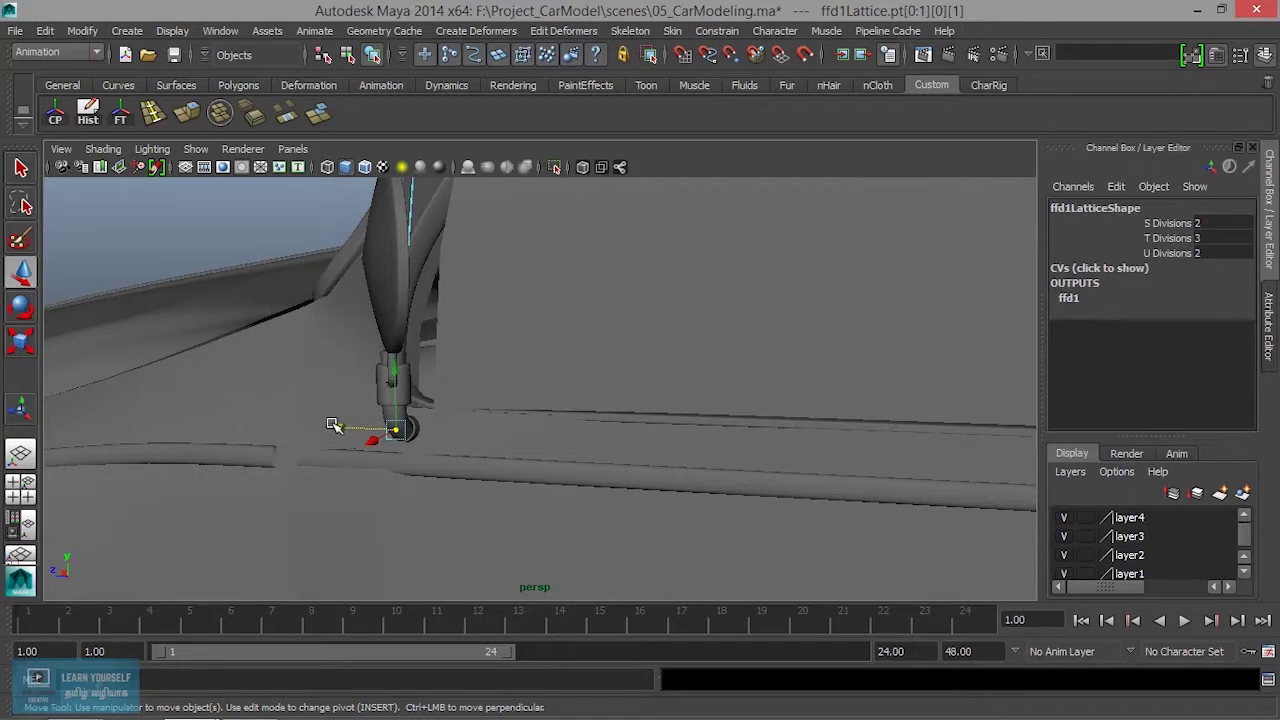
left_click_drag(333, 425, 278, 415)
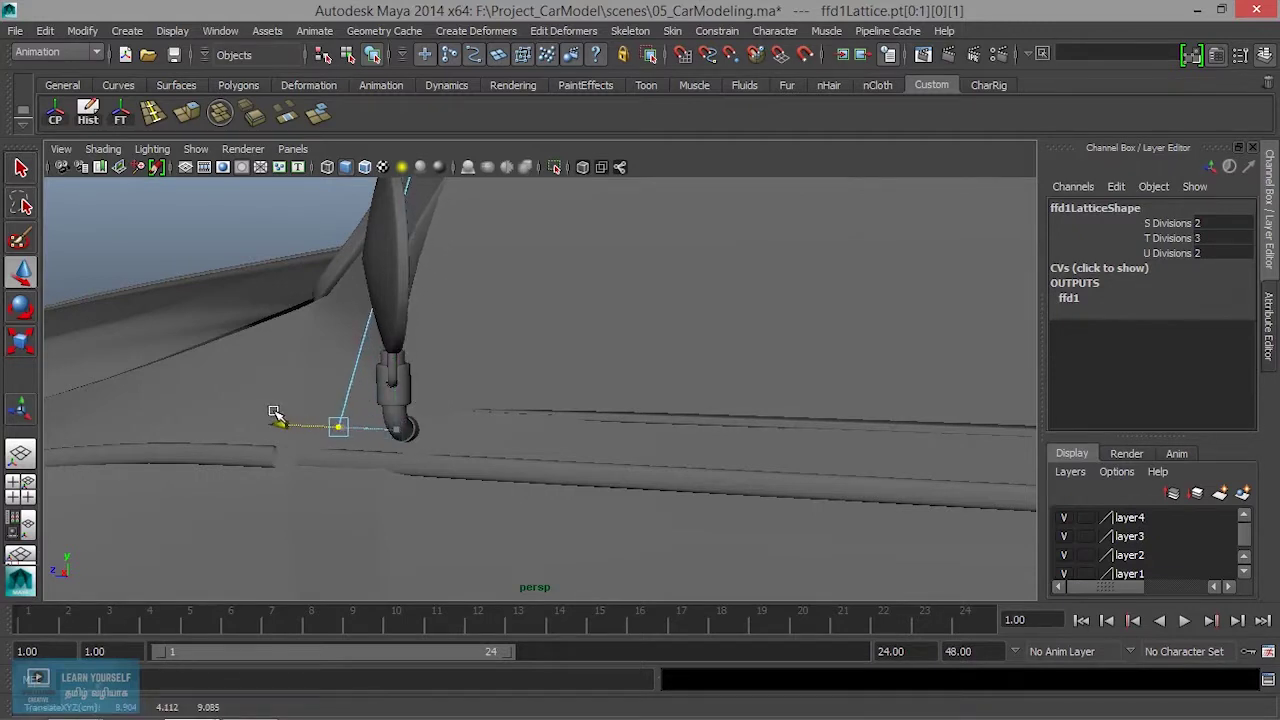
mouse_move(275, 420)
left_mouse_down("alt")
mouse_move(500, 451)
mouse_move(550, 472)
left_mouse_up("alt")
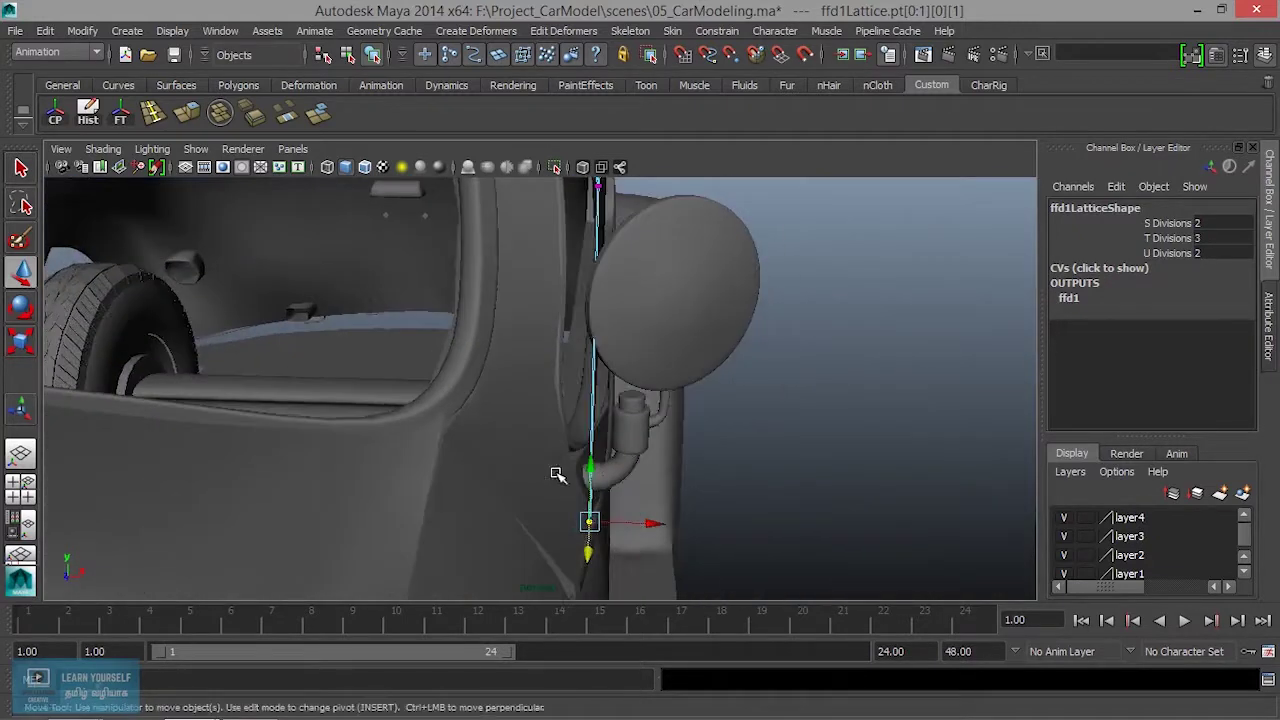
mouse_move(652, 522)
left_mouse_down()
mouse_move(543, 409)
mouse_move(531, 423)
mouse_move(403, 443)
mouse_move(504, 391)
mouse_move(520, 366)
mouse_move(560, 369)
mouse_move(545, 375)
left_mouse_up()
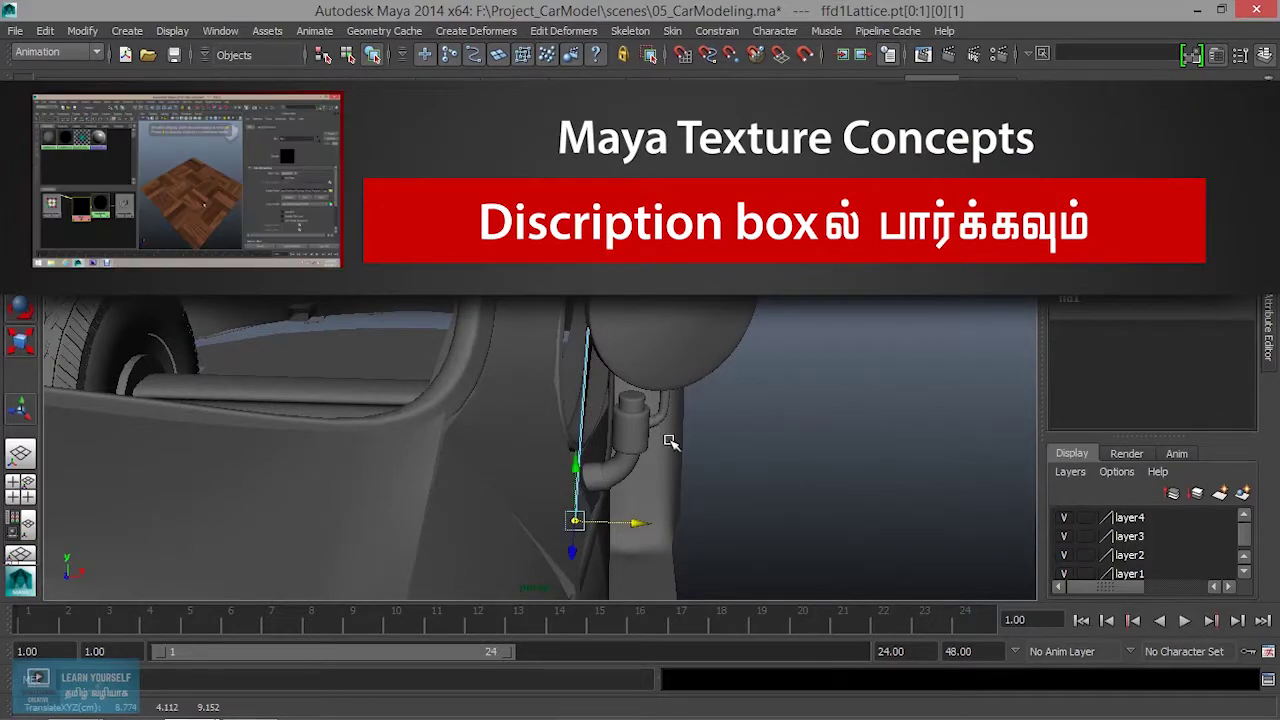
- Nudge the lower lattice points along X to fit the bottom of the window frame
left_click_drag(354, 391, 531, 471)
left_click_drag(660, 500, 615, 501, "alt")
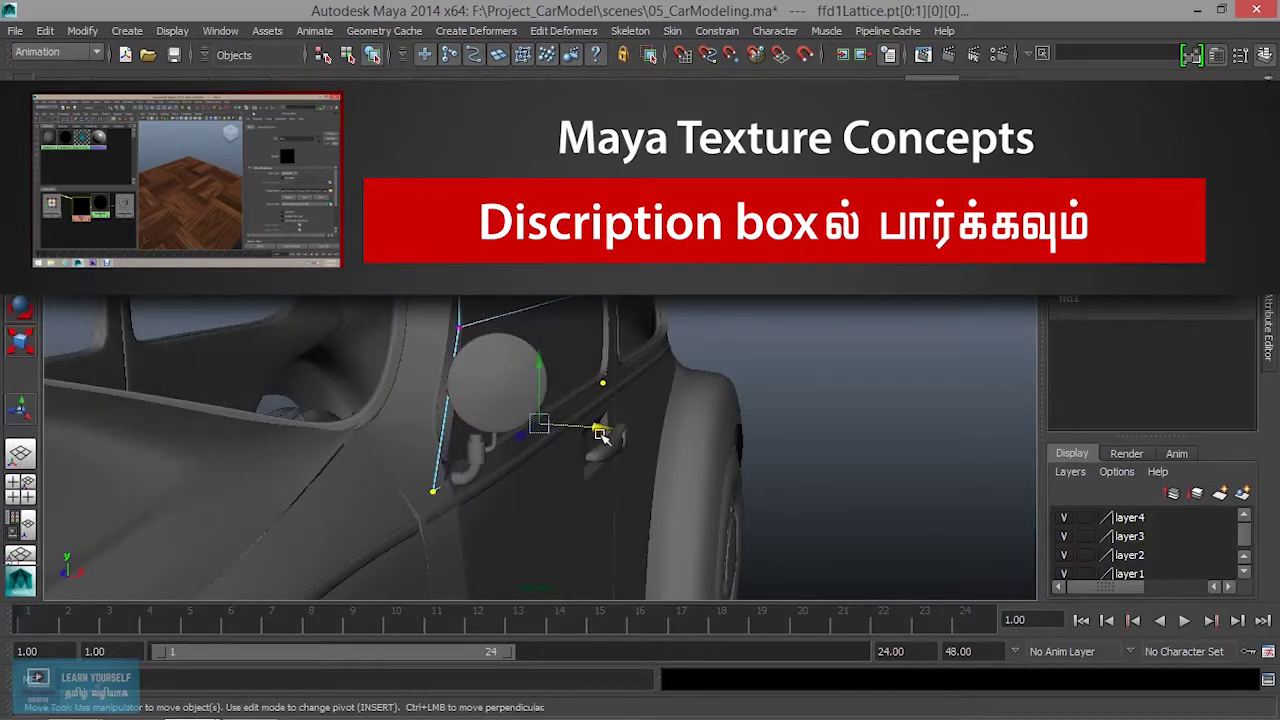
left_click_drag(598, 432, 596, 427)
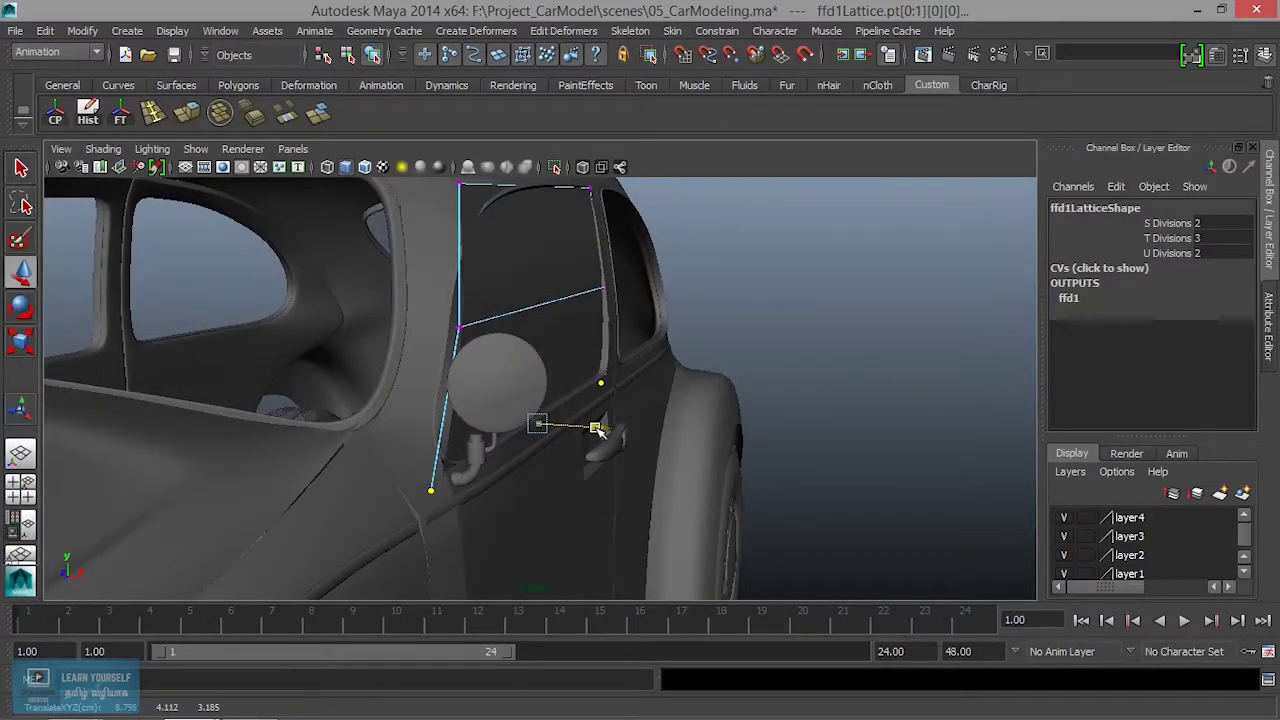
key("ctrl+z")
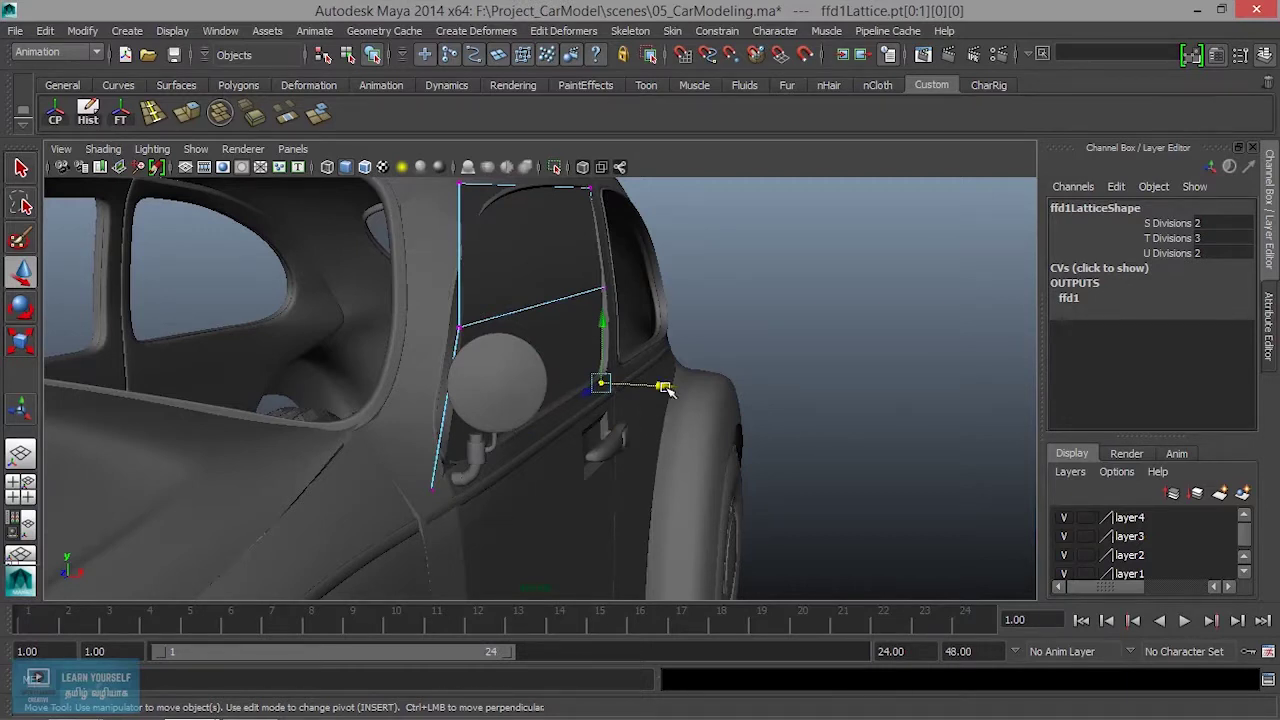
left_click_drag(667, 389, 670, 390)
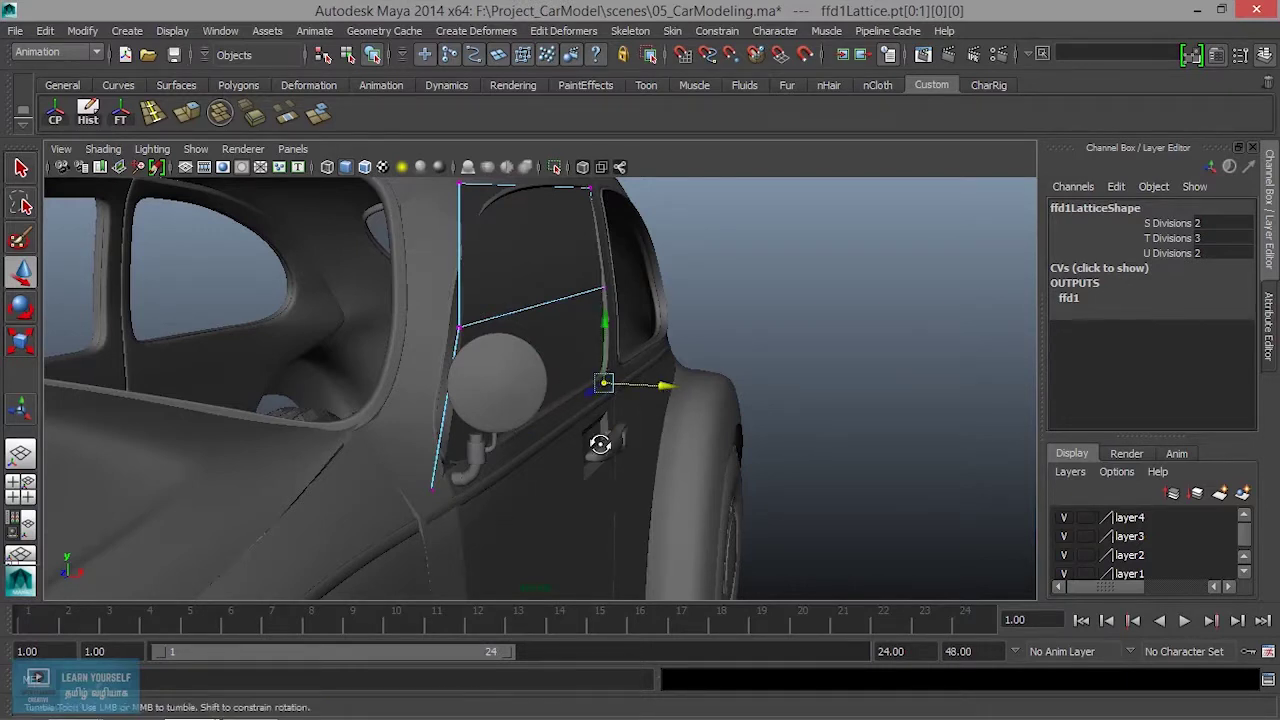
mouse_move(598, 443)
left_mouse_down("alt")
mouse_move(429, 330)
mouse_move(539, 390)
mouse_move(527, 390)
mouse_move(535, 452)
mouse_move(543, 417)
mouse_move(493, 412)
mouse_move(517, 417)
mouse_move(461, 535)
left_mouse_up("alt")
left_click_drag(535, 595, 536, 596)
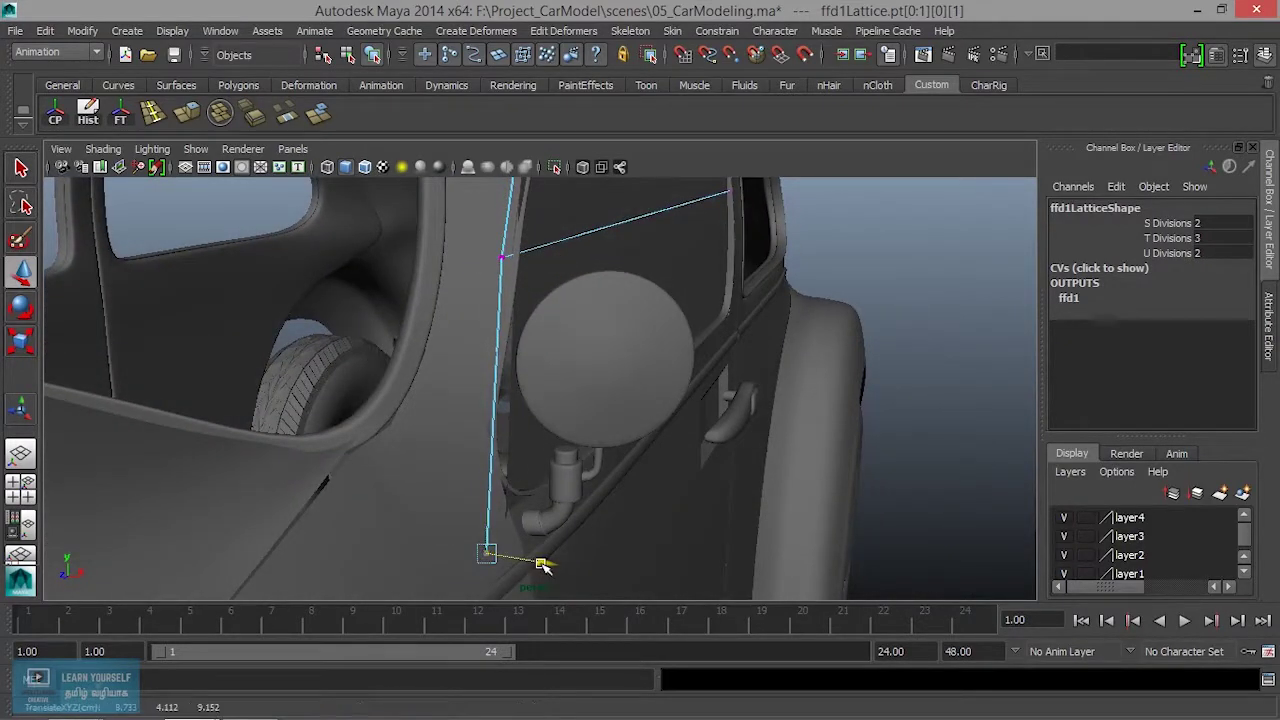
mouse_move(643, 466)
left_mouse_down("alt")
mouse_move(566, 580)
mouse_move(683, 466)
mouse_move(477, 437)
mouse_move(603, 446)
mouse_move(677, 294)
mouse_move(697, 403)
mouse_move(551, 417)
left_mouse_up("alt")
mouse_move(551, 417)
right_mouse_down("alt")
mouse_move(604, 447)
mouse_move(606, 334)
mouse_move(680, 294)
right_mouse_up("alt")
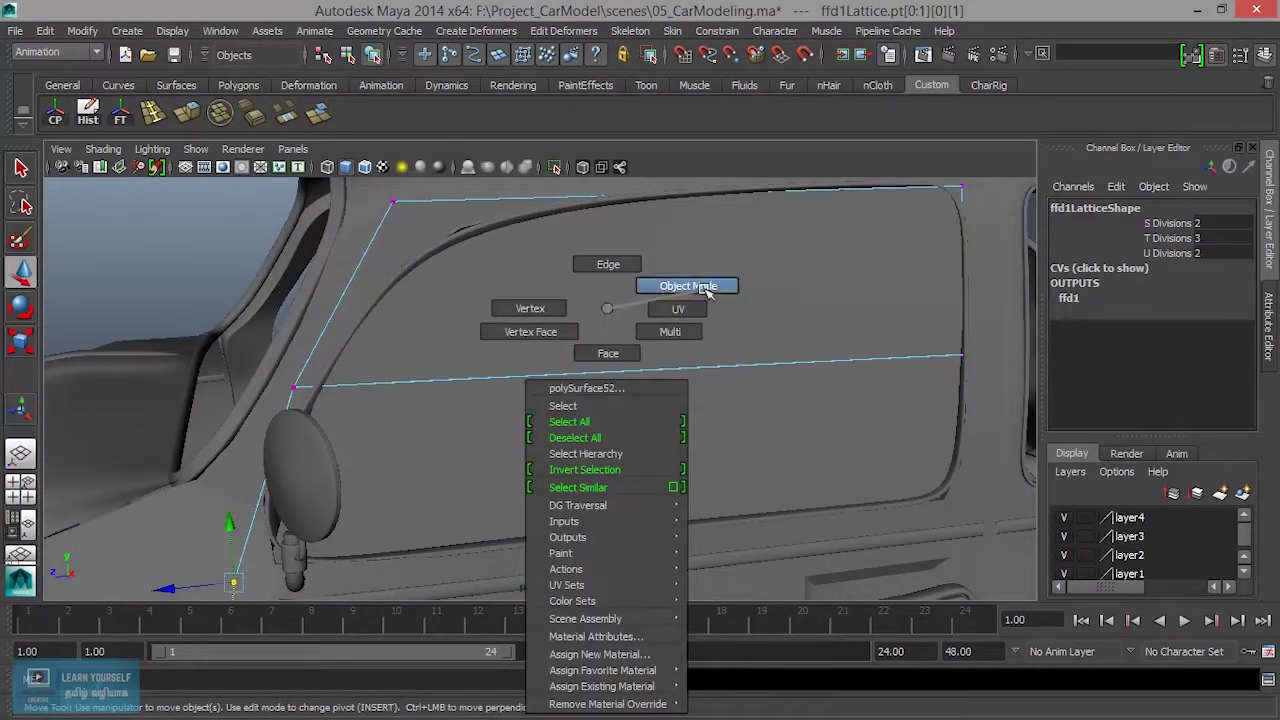
- Select the window surface, delete its lattice history, and enter component mode
left_click(662, 318)
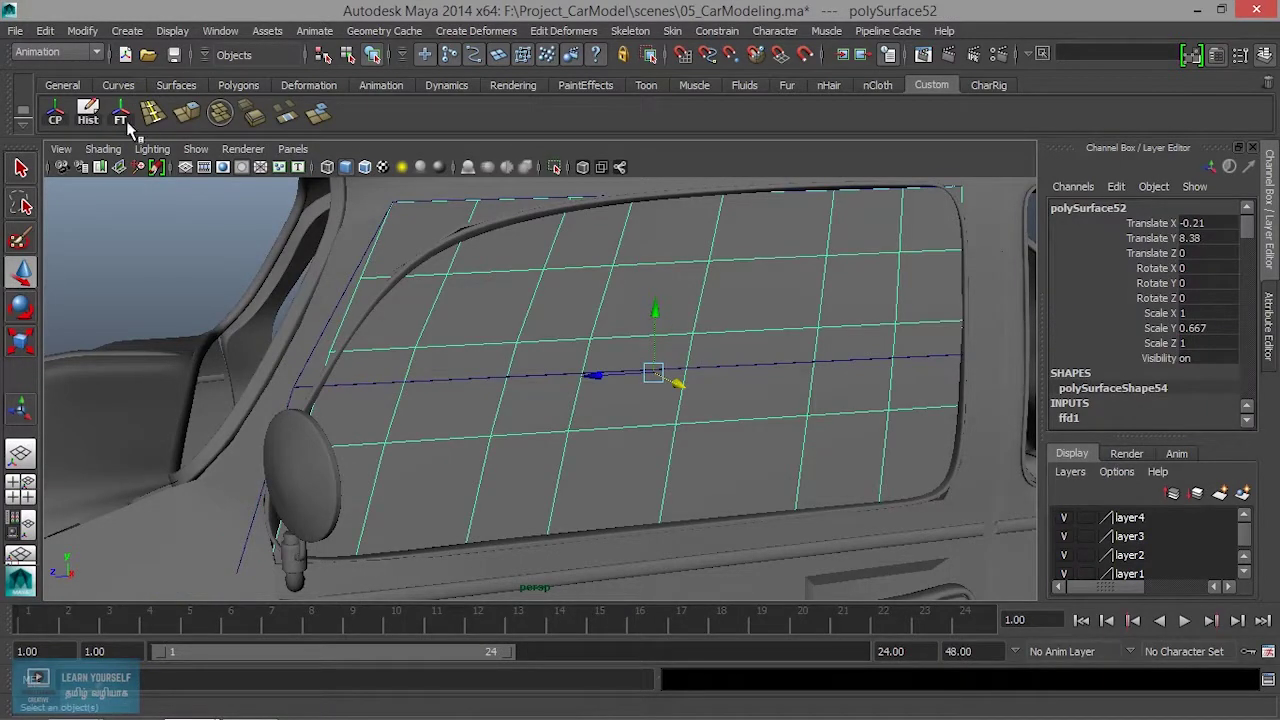
left_click(88, 113)
left_click_drag(510, 306, 594, 354, "alt")
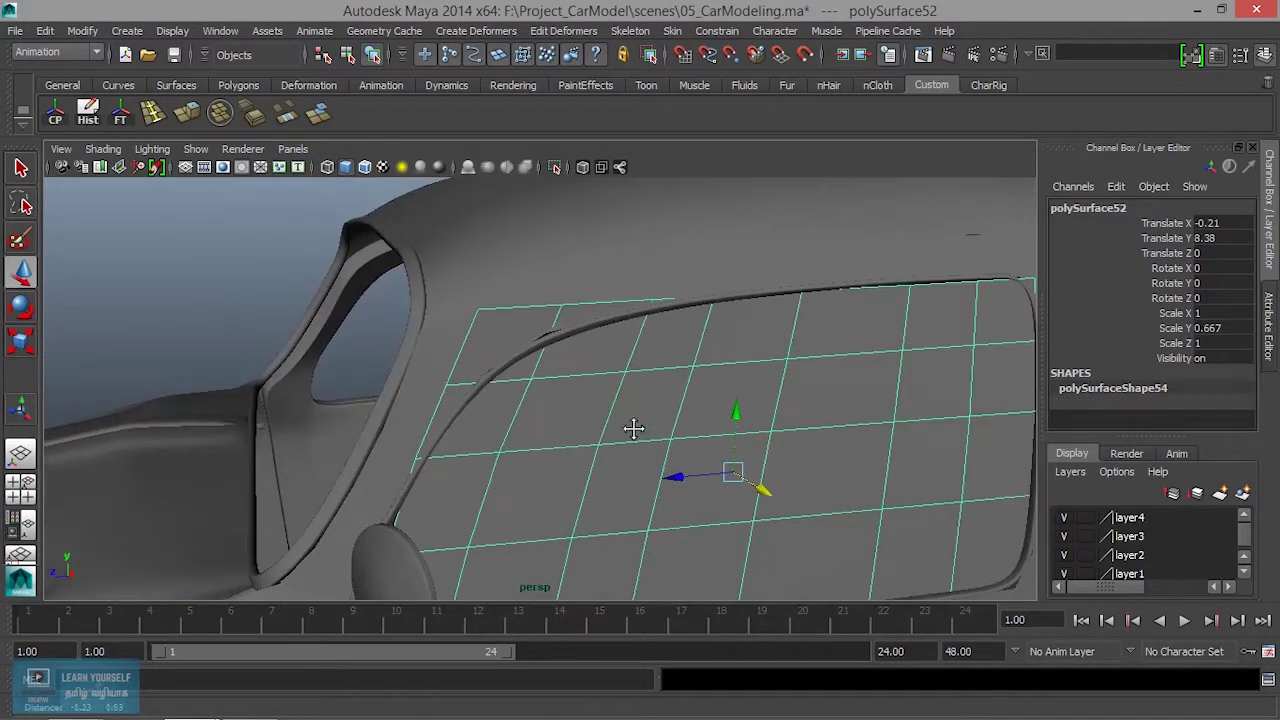
right_click_drag(594, 309, 522, 318)
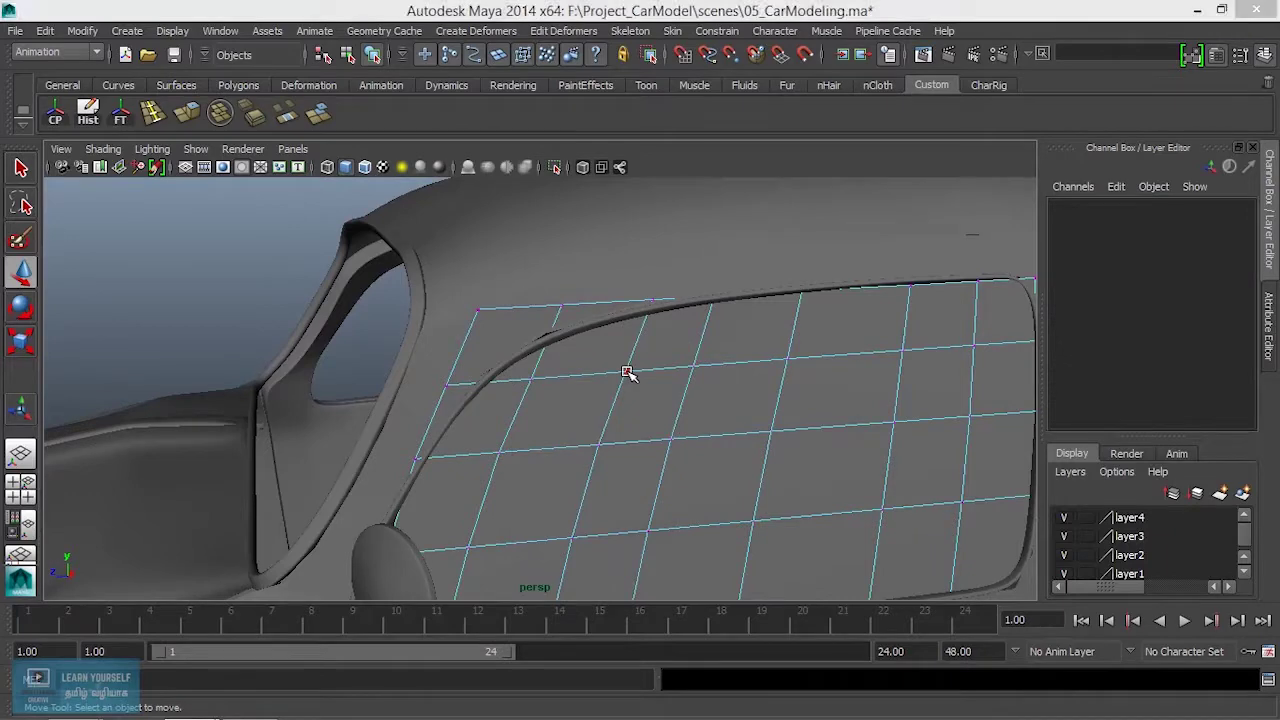
- Maximize the side viewport with Space and zoom in toward the window
key("space")
key("space")
right_click_drag(657, 420, 391, 423, "alt")
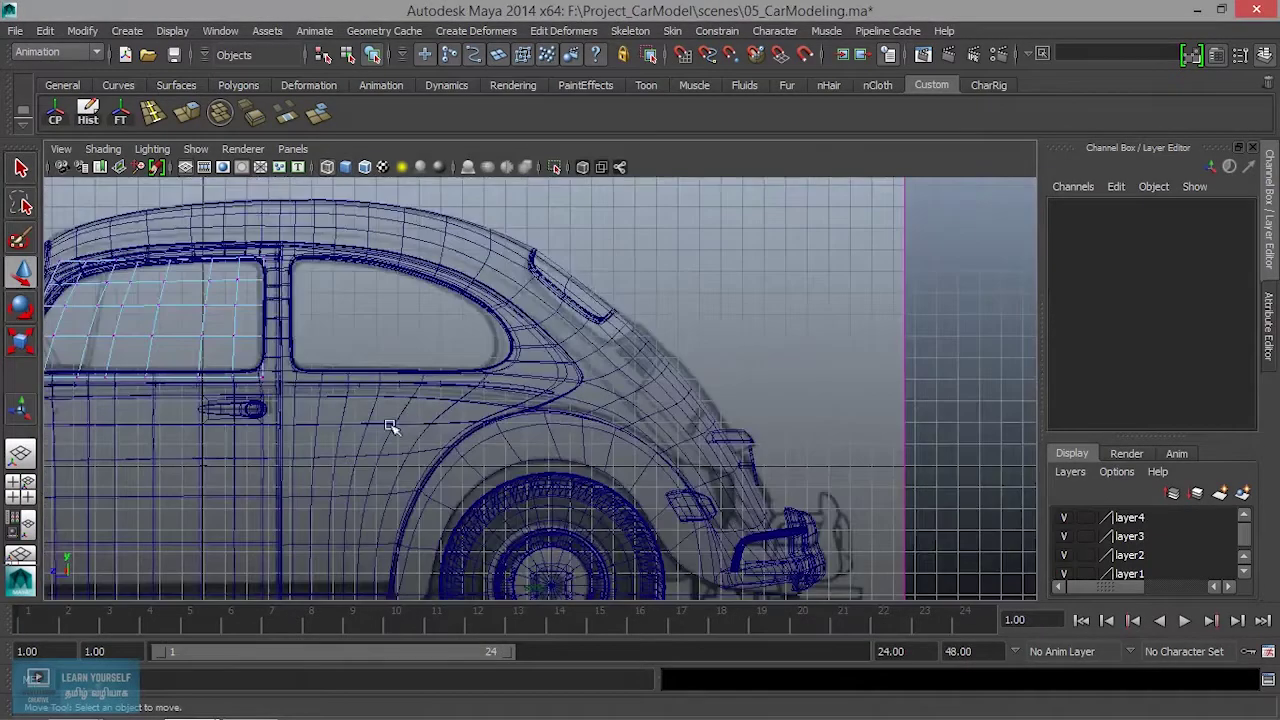
middle_click_drag(391, 423, 666, 434, "alt")
scroll(660, 435, "up", 5)
- In the side view, pull the grid's corner and first top-edge vertices onto the window frame
mouse_move(660, 435)
left_mouse_down("alt")
mouse_move(633, 477)
mouse_move(598, 412)
mouse_move(643, 397)
mouse_move(635, 418)
left_mouse_up("alt")
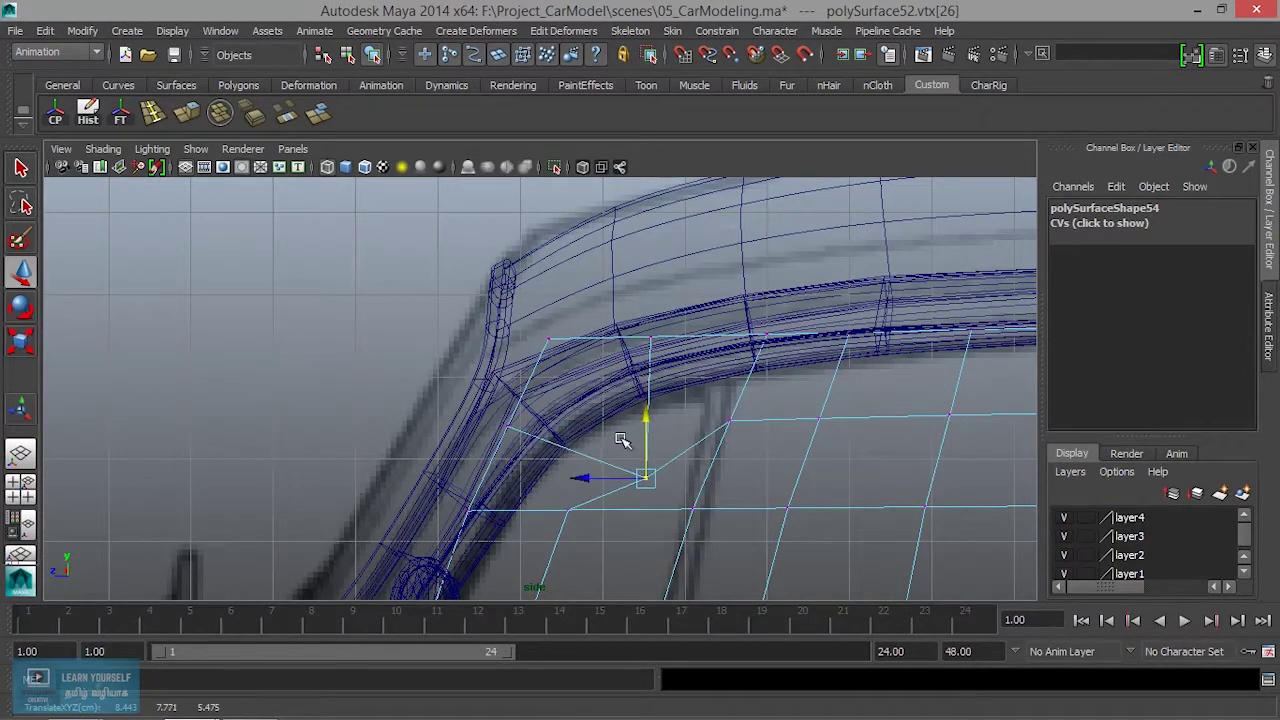
mouse_move(588, 481)
left_mouse_down()
mouse_move(563, 471)
mouse_move(610, 452)
left_mouse_up()
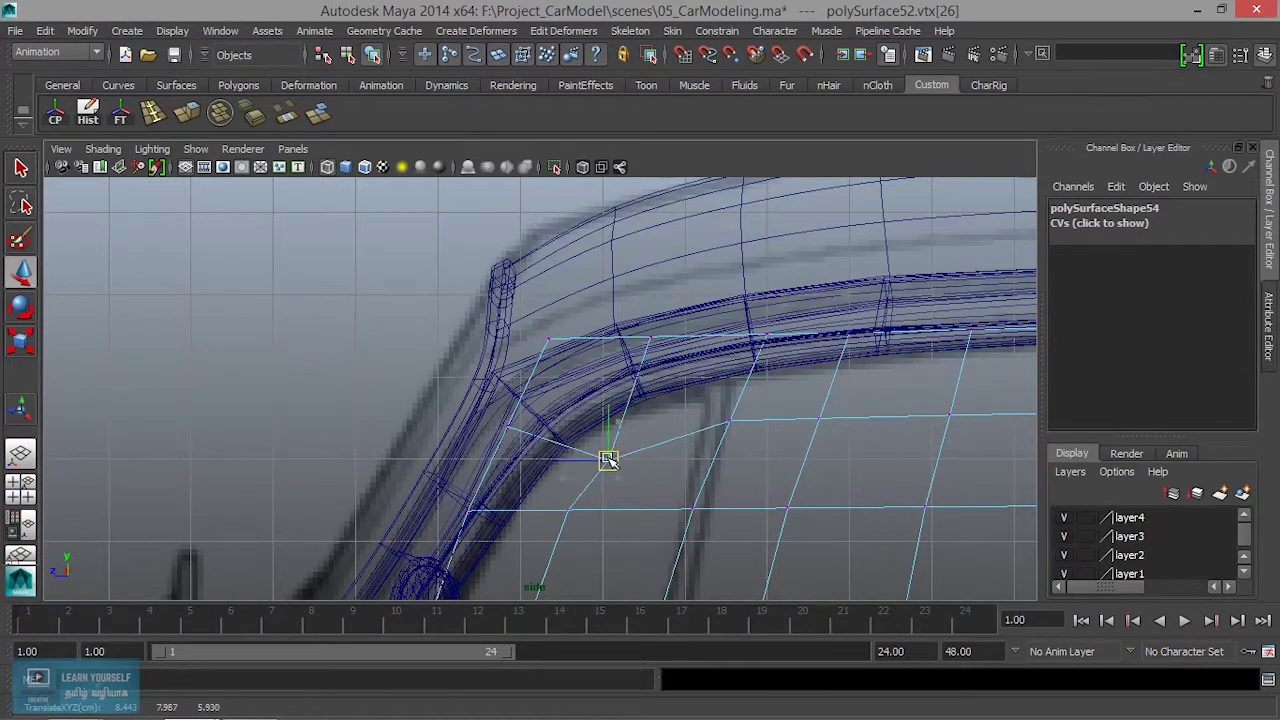
left_click(645, 347)
left_click_drag(647, 345, 659, 372)
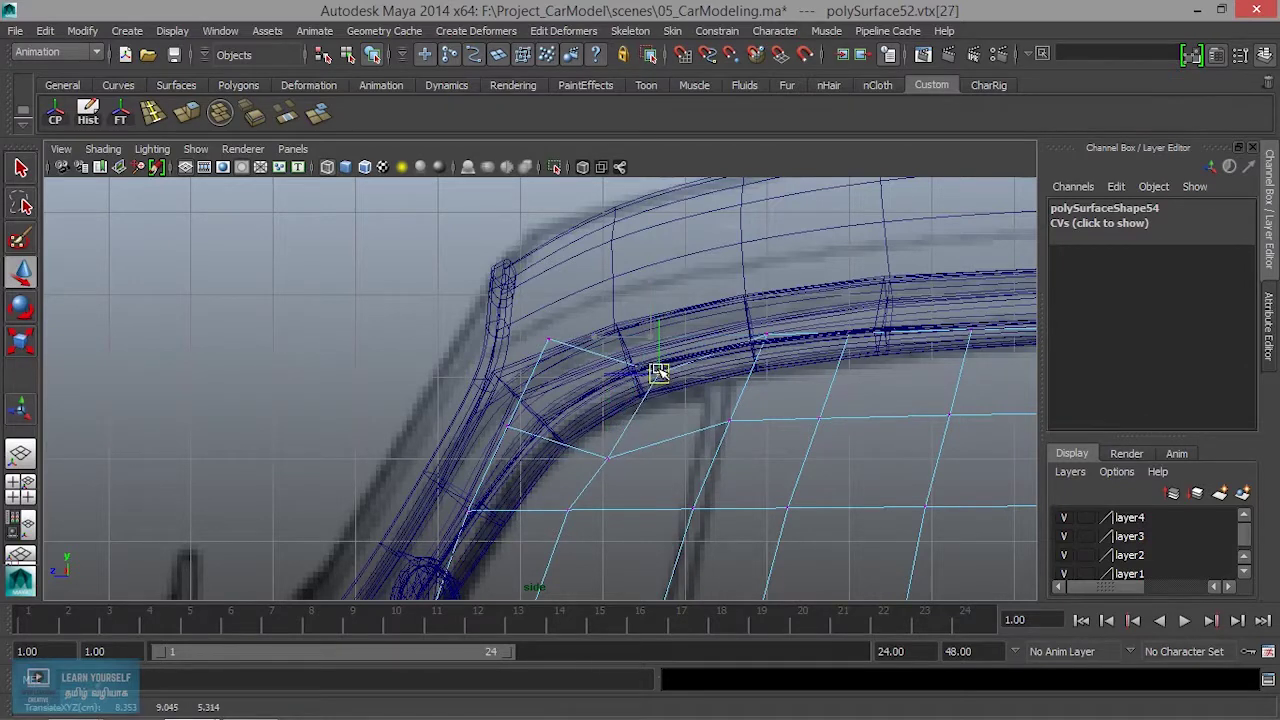
left_click(766, 334)
left_click_drag(767, 334, 768, 342)
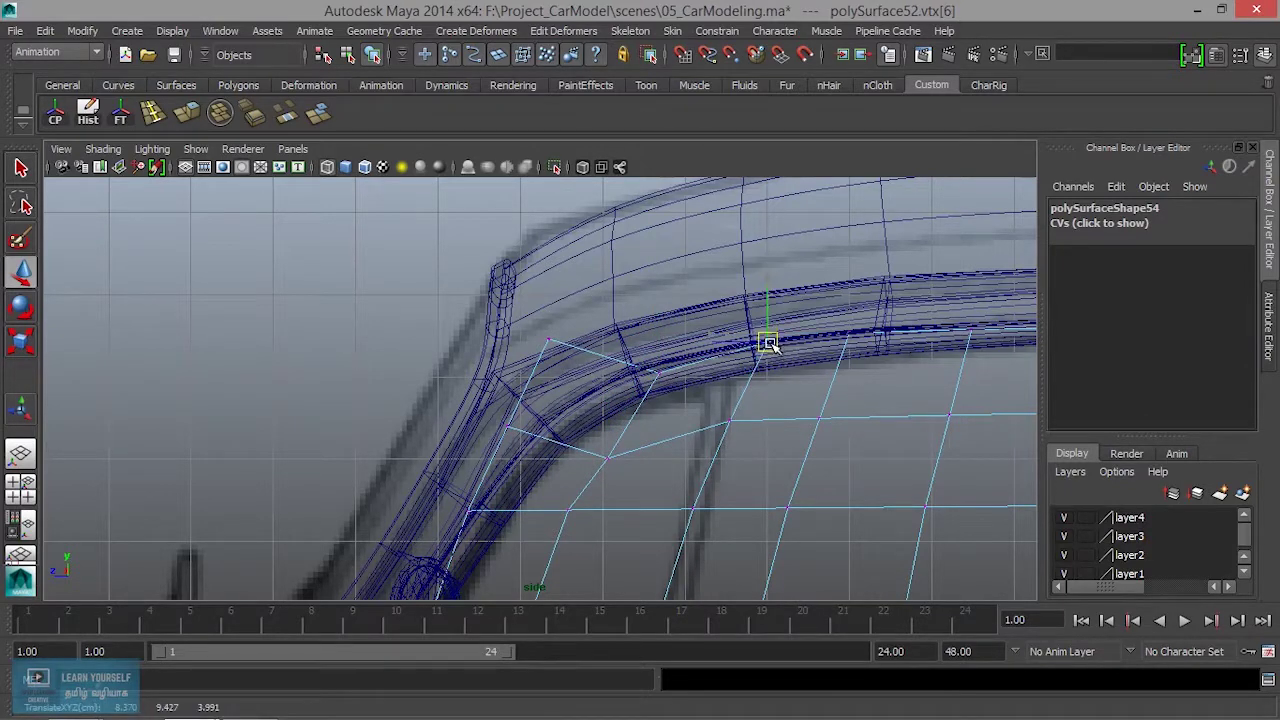
left_click(540, 352)
left_click_drag(550, 342, 588, 404)
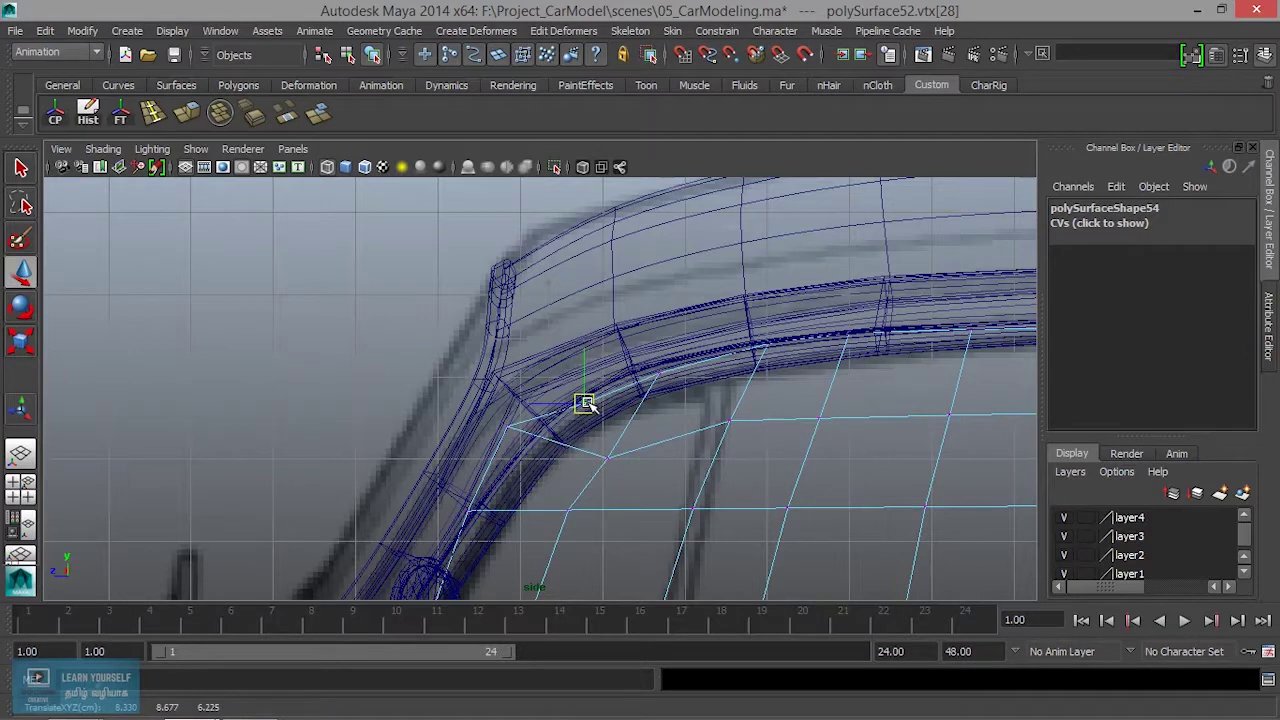
- Fit the remaining top-edge vertices along the frame's curved corner
middle_click_drag(598, 428, 646, 324, "alt")
left_click(560, 329)
left_click_drag(560, 329, 587, 367)
left_click(634, 302)
left_click_drag(636, 303, 639, 311)
middle_click_drag(594, 386, 632, 266, "alt")
left_click(560, 287)
left_click_drag(563, 286, 575, 301)
middle_click_drag(601, 335, 609, 251, "alt")
left_click(525, 318)
- Raise the first bottom-edge vertices onto the frame, tucking one into the frame corner
left_click(476, 466)
left_click_drag(480, 466, 476, 396)
left_click(559, 466)
left_click_drag(561, 462, 515, 447)
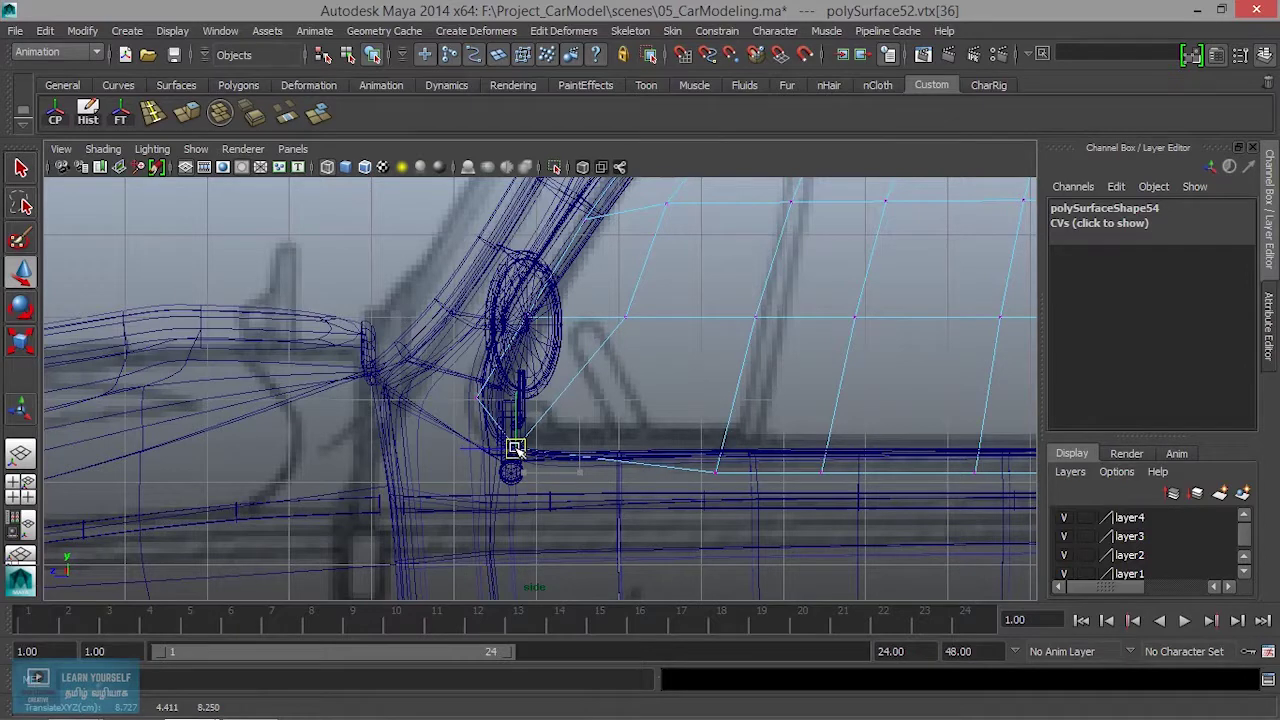
left_click(715, 471)
left_click_drag(717, 474, 721, 457)
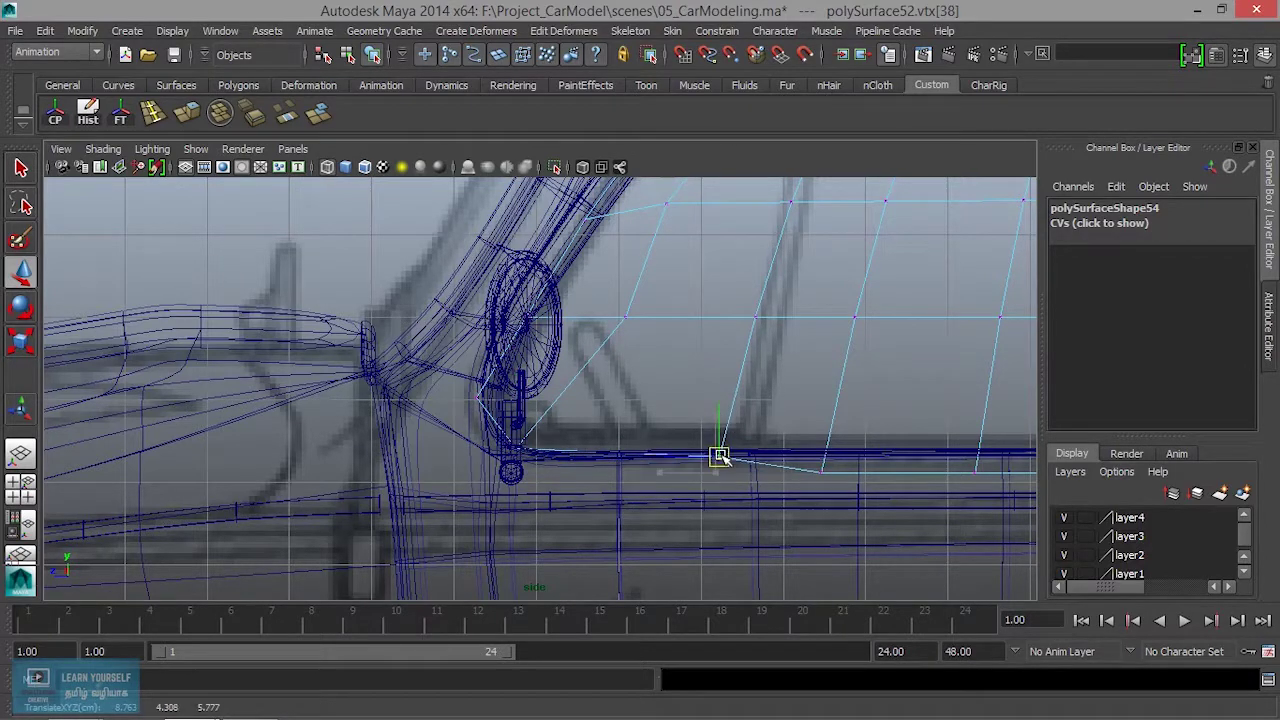
- Raise the next bottom point and the four remaining bottom-edge vertices onto the window's bottom line
mouse_move(720, 456)
middle_mouse_down("alt")
mouse_move(677, 457)
mouse_move(594, 409)
middle_mouse_up("alt")
left_click(646, 451)
left_click_drag(646, 451, 645, 437)
middle_click_drag(748, 465, 449, 460, "alt")
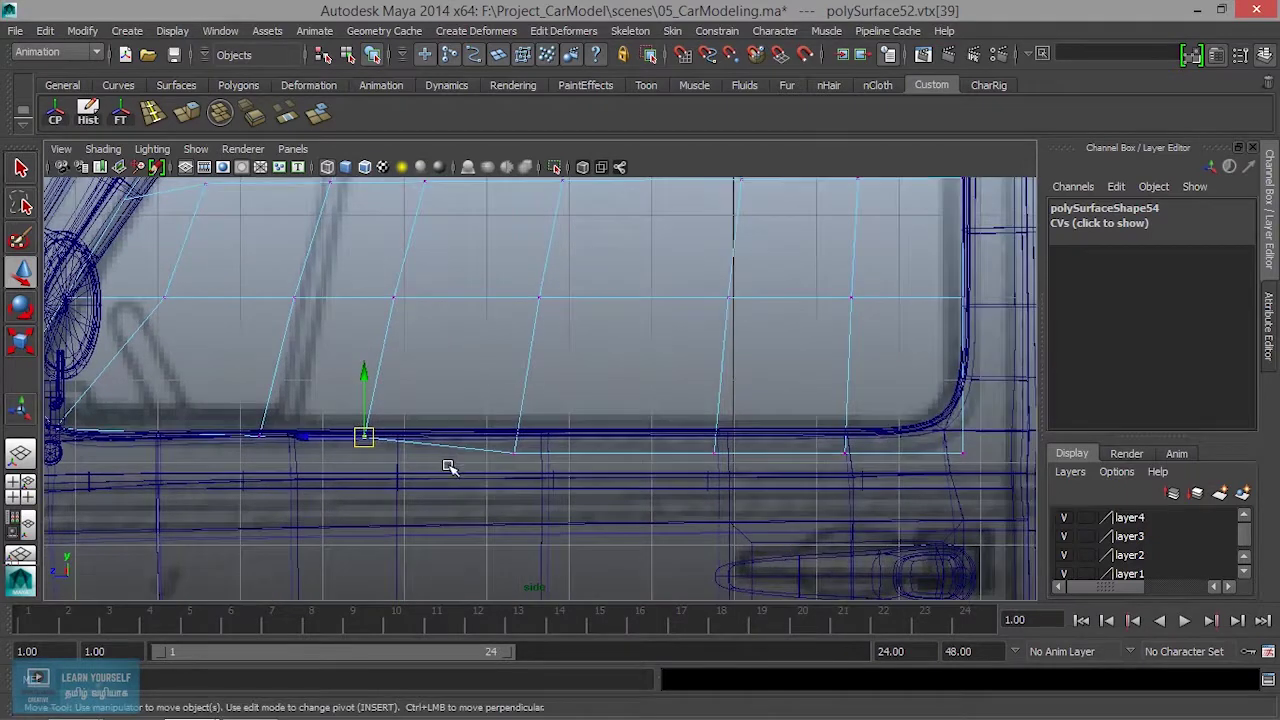
scroll(449, 460, "down", 3)
left_click_drag(868, 507, 866, 505)
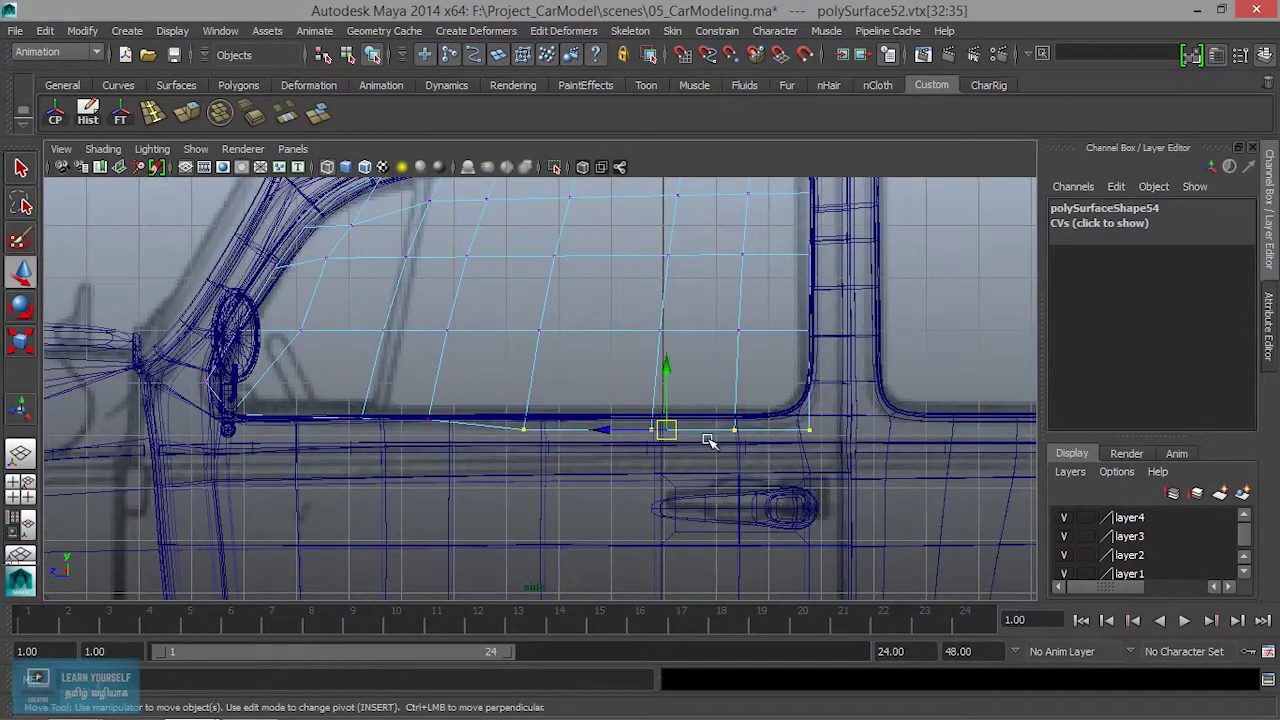
left_click_drag(672, 371, 671, 354)
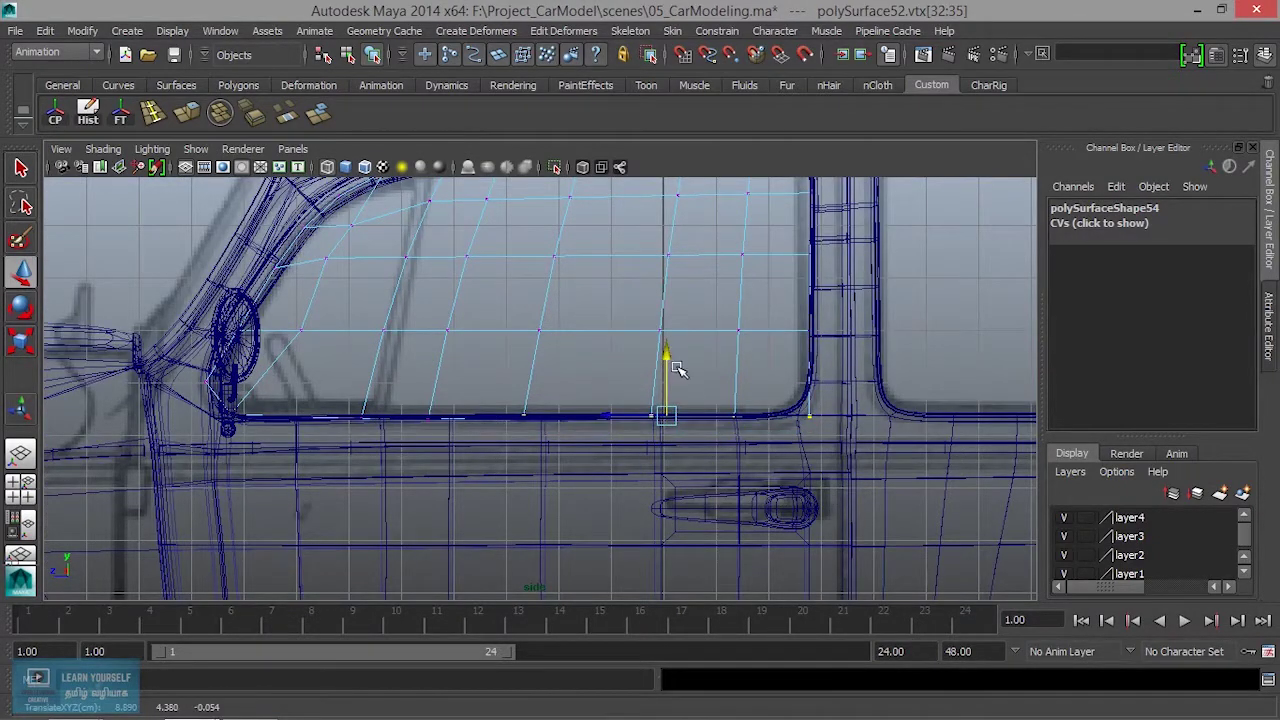
- Zoom in on the door window and select the grid's bottom and top corner points
scroll(920, 523, "up", 2)
middle_click_drag(920, 523, 586, 517, "alt")
scroll(686, 466, "up", 2)
left_click_drag(724, 490, 723, 489)
middle_click_drag(750, 423, 714, 533, "alt")
left_click_drag(716, 498, 712, 494)
mouse_move(608, 443)
middle_mouse_down("alt")
mouse_move(672, 567)
mouse_move(706, 457)
mouse_move(709, 487)
middle_mouse_up("alt")
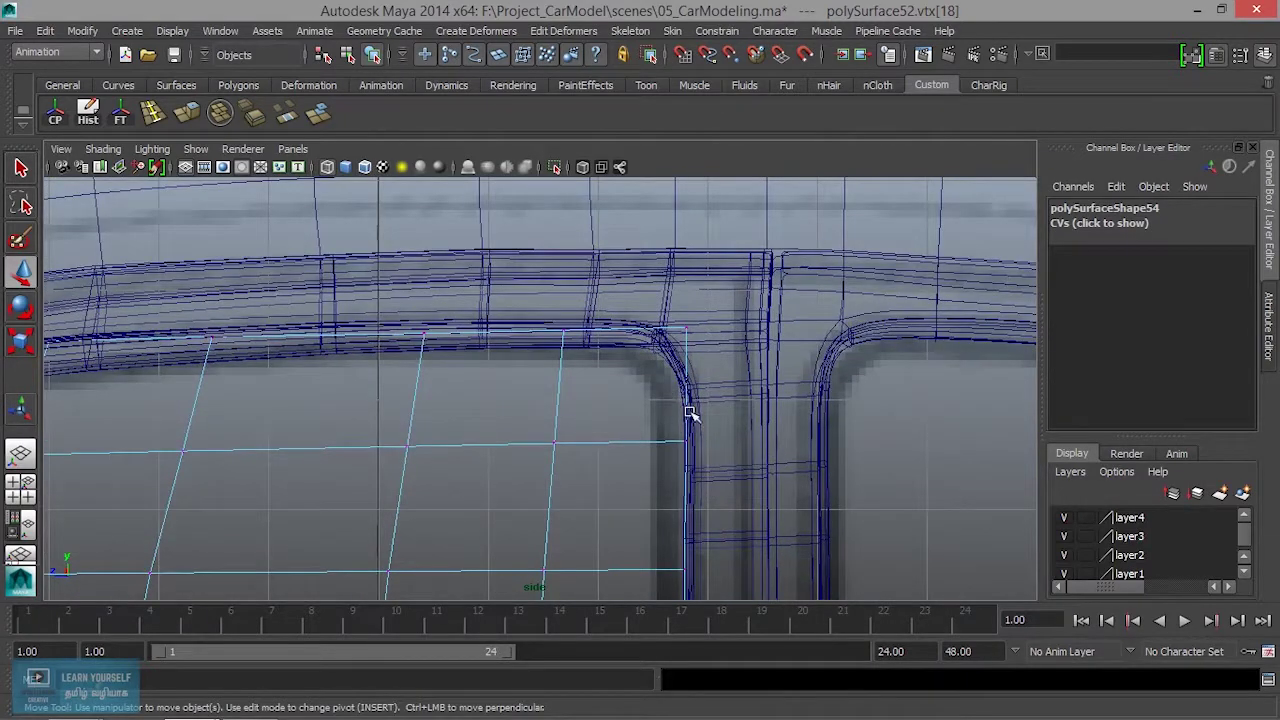
- In the perspective view, slide the grid's rear corner vertex and raise the adjacent top-edge point to the frame
key("space")
key("space")
left_click_drag(649, 391, 846, 420, "alt")
middle_click_drag(846, 420, 400, 420, "alt")
mouse_move(400, 420)
right_mouse_down("alt")
mouse_move(729, 437)
mouse_move(743, 412)
right_mouse_up("alt")
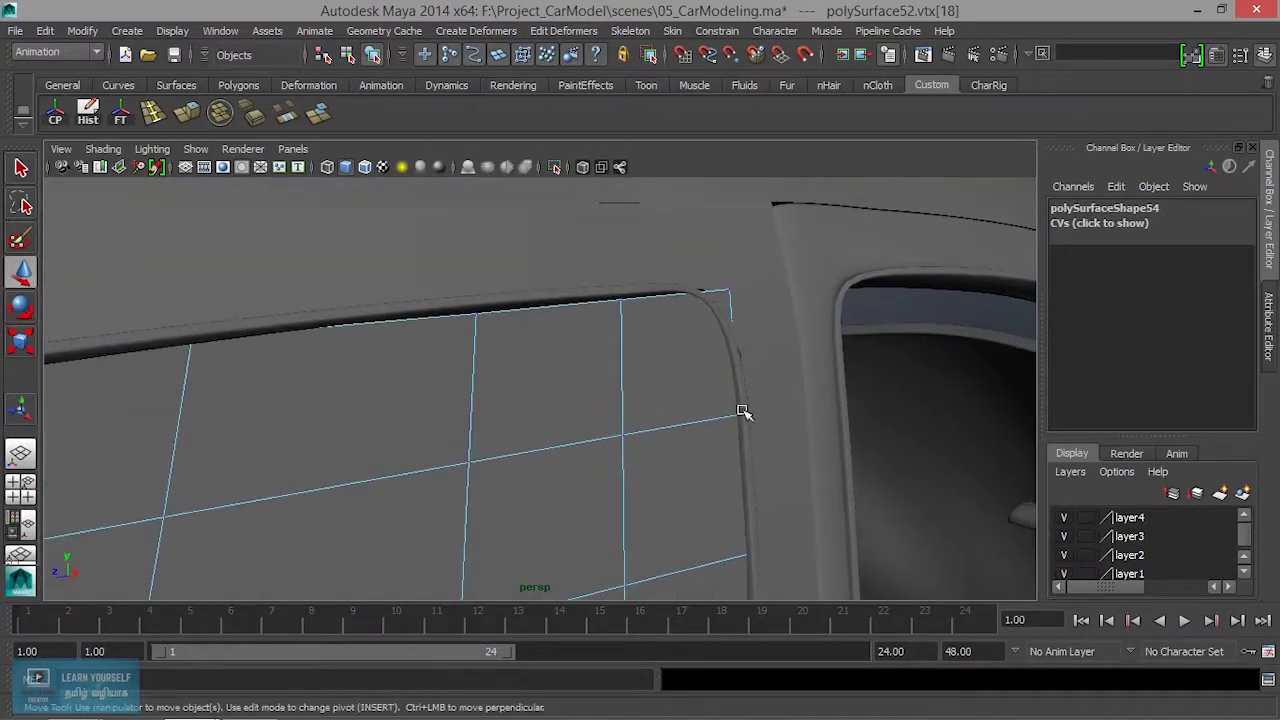
left_click_drag(777, 295, 778, 297)
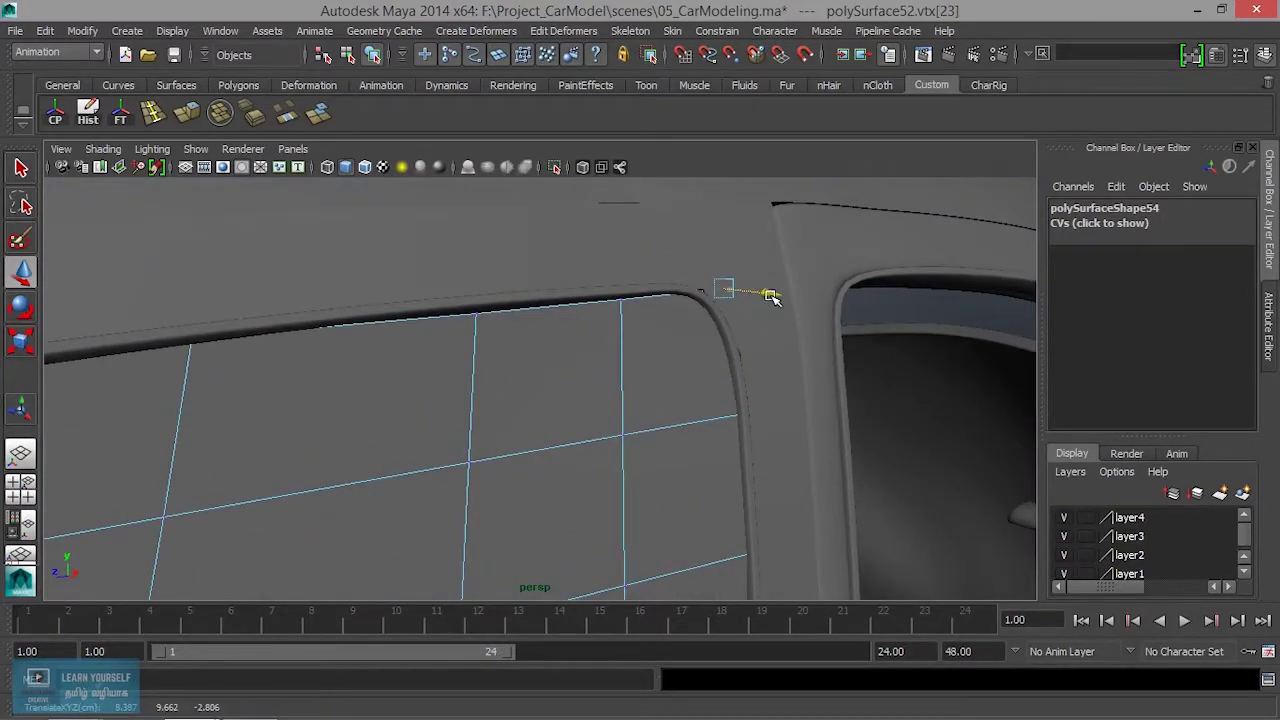
left_click_drag(735, 415, 678, 308, "alt")
left_click(707, 308)
left_click_drag(672, 215, 676, 203)
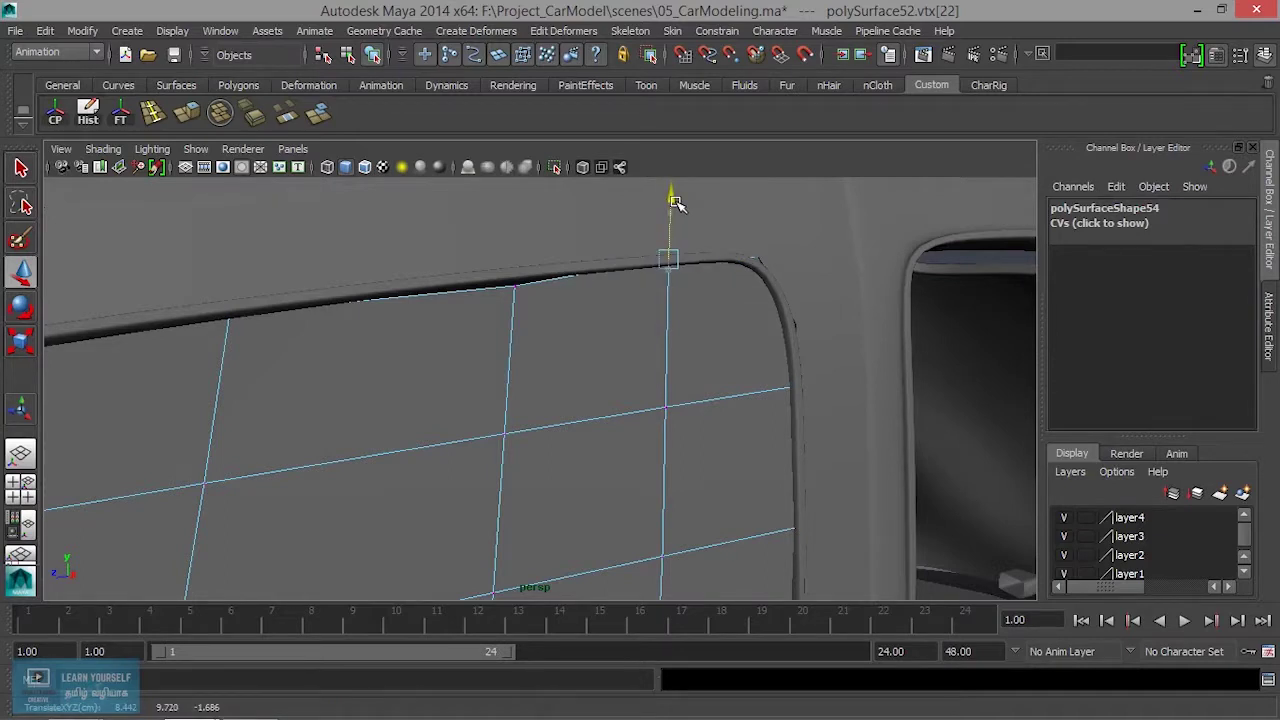
- Slide more top-edge points toward the frame and pick a point on the window's front edge
mouse_move(696, 279)
left_mouse_down("alt")
mouse_move(604, 218)
mouse_move(808, 376)
left_mouse_up("alt")
left_click(567, 337)
left_click(571, 279)
left_click_drag(616, 350, 537, 380)
mouse_move(537, 380)
right_mouse_down("alt")
mouse_move(574, 477)
mouse_move(560, 263)
mouse_move(831, 309)
mouse_move(743, 394)
right_mouse_up("alt")
mouse_move(743, 394)
left_mouse_down("alt")
mouse_move(731, 417)
mouse_move(778, 418)
mouse_move(737, 423)
mouse_move(706, 466)
mouse_move(639, 463)
mouse_move(686, 497)
mouse_move(657, 443)
left_mouse_up("alt")
left_click_drag(591, 291, 627, 369)
scroll(608, 371, "down", 3)
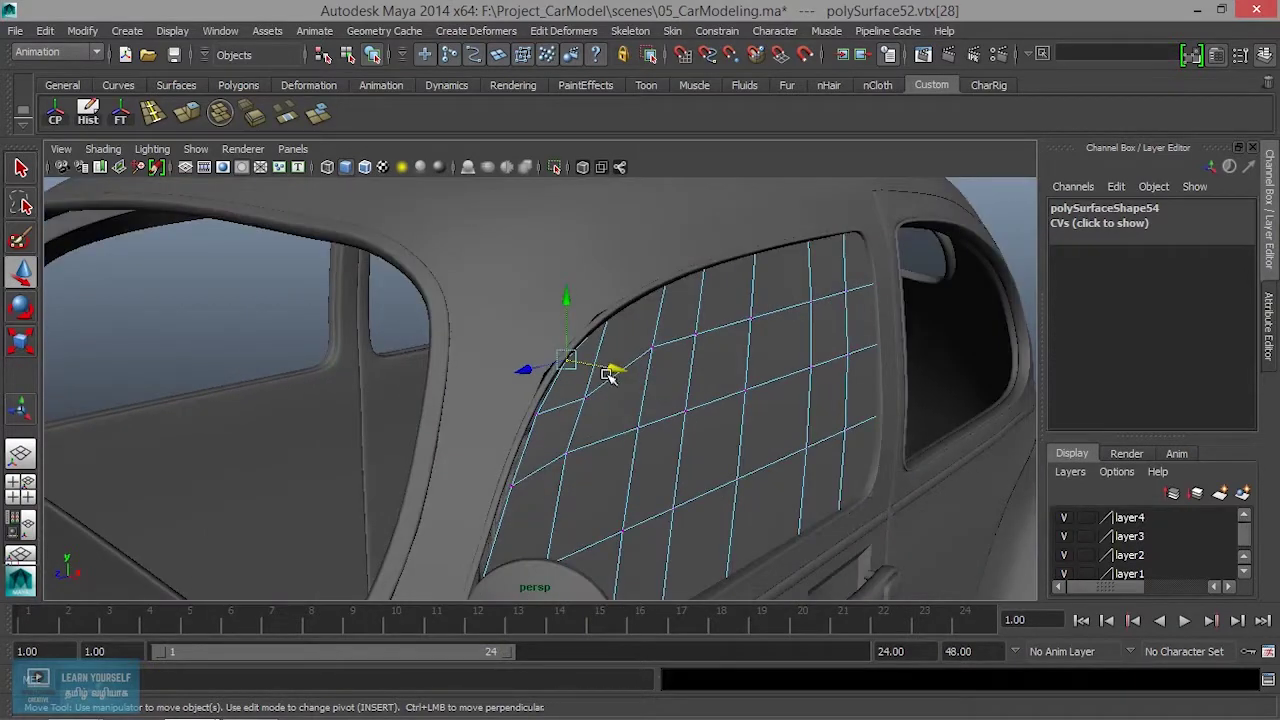
scroll(638, 398, "up", 2)
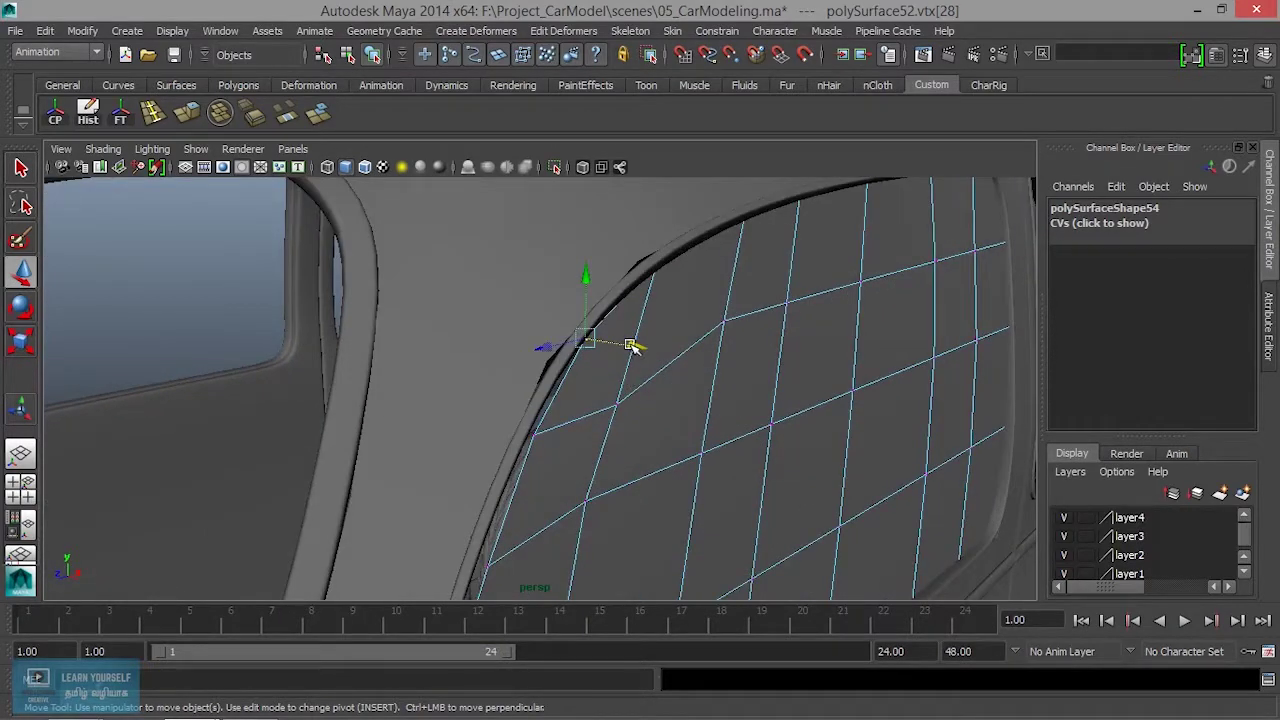
left_click(588, 278)
- Fit the window grid's front-edge vertices snugly against the frame
left_click_drag(600, 340, 611, 372, "alt")
left_click_drag(483, 407, 541, 470)
left_click_drag(499, 400, 500, 381)
mouse_move(450, 450)
middle_mouse_down()
mouse_move(486, 329)
mouse_move(469, 360)
middle_mouse_up()
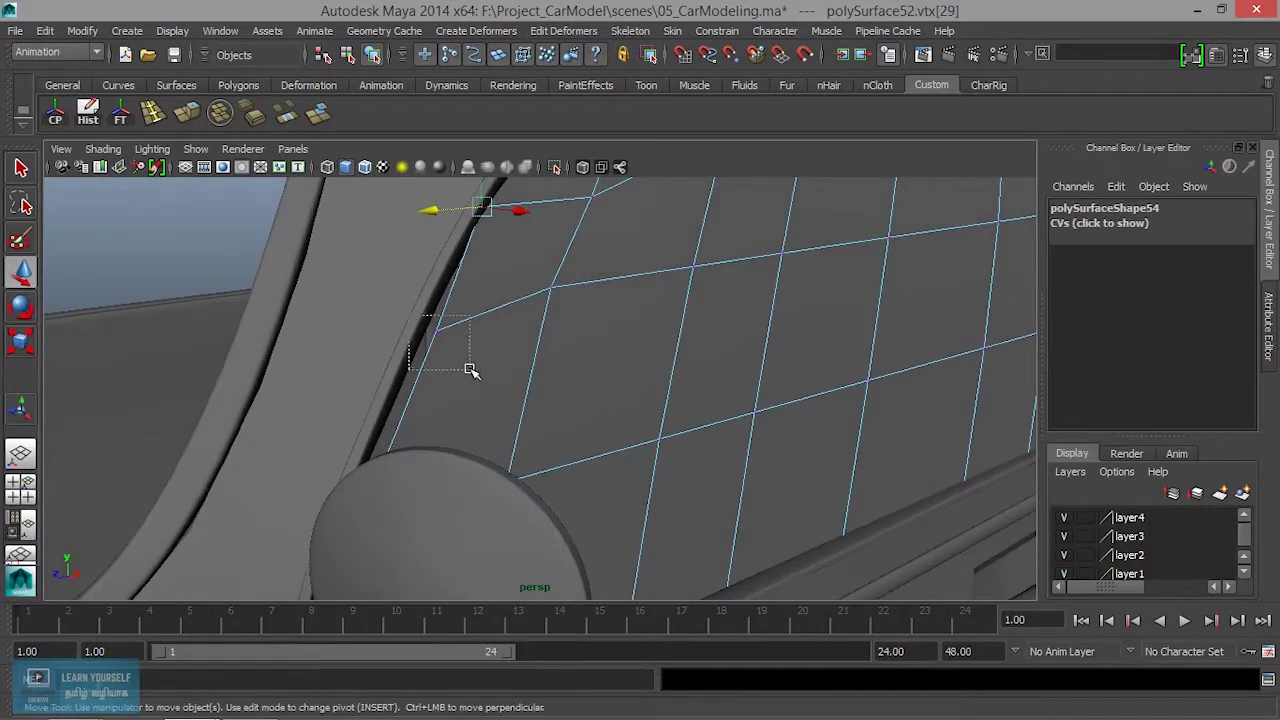
mouse_move(470, 370)
left_mouse_down()
mouse_move(466, 360)
mouse_move(458, 380)
mouse_move(518, 340)
left_mouse_up()
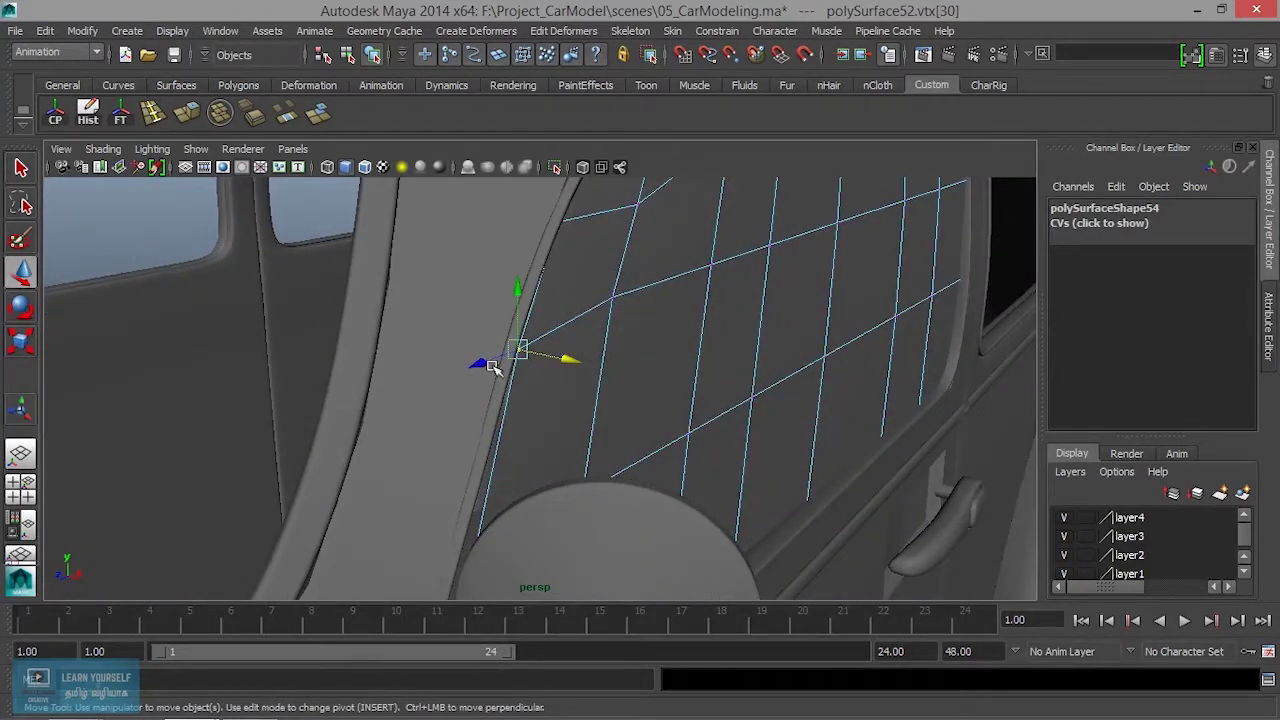
mouse_move(565, 362)
left_mouse_down()
mouse_move(473, 363)
mouse_move(423, 403)
mouse_move(565, 407)
mouse_move(720, 437)
left_mouse_up()
middle_click_drag(758, 424, 751, 424)
- Push the lower front corner vertex beside the mirror in depth against the door pillar frame
left_click_drag(717, 447, 651, 383, "alt")
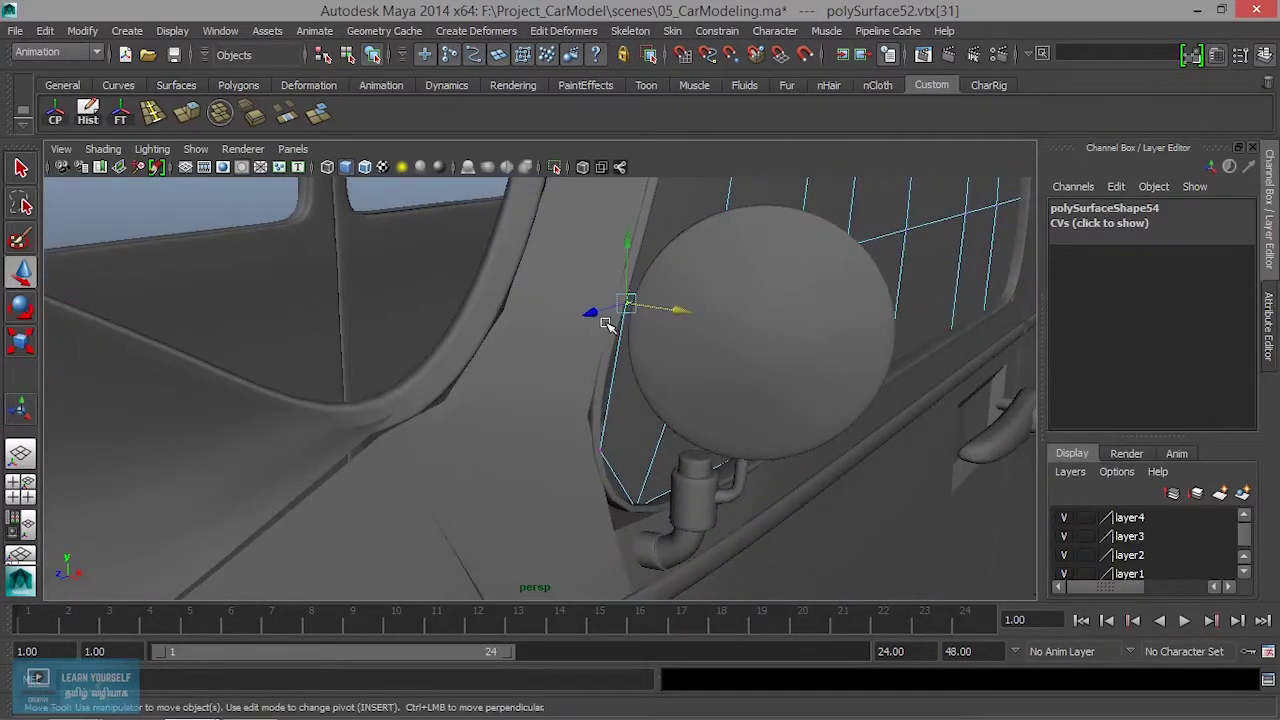
mouse_move(583, 435)
left_mouse_down()
mouse_move(624, 478)
mouse_move(643, 461)
mouse_move(484, 474)
left_mouse_up()
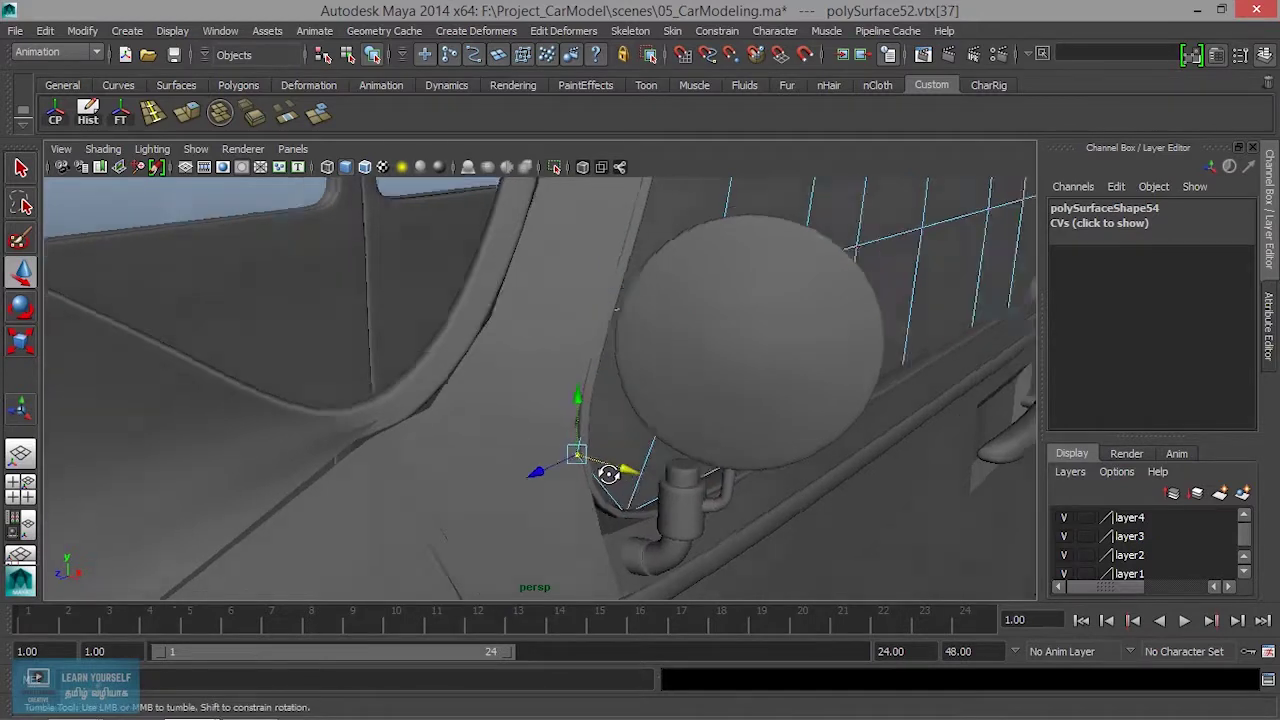
mouse_move(370, 454)
left_mouse_down()
mouse_move(420, 477)
mouse_move(510, 487)
mouse_move(506, 470)
left_mouse_up()
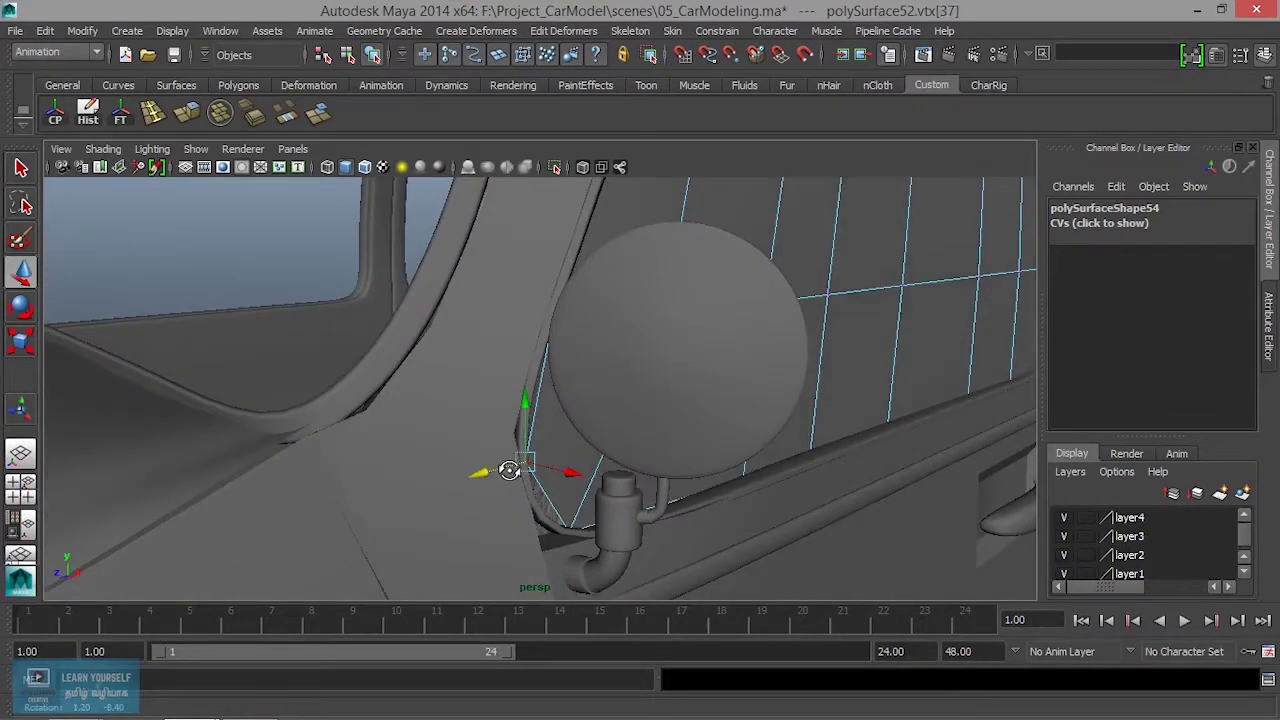
left_click(456, 459)
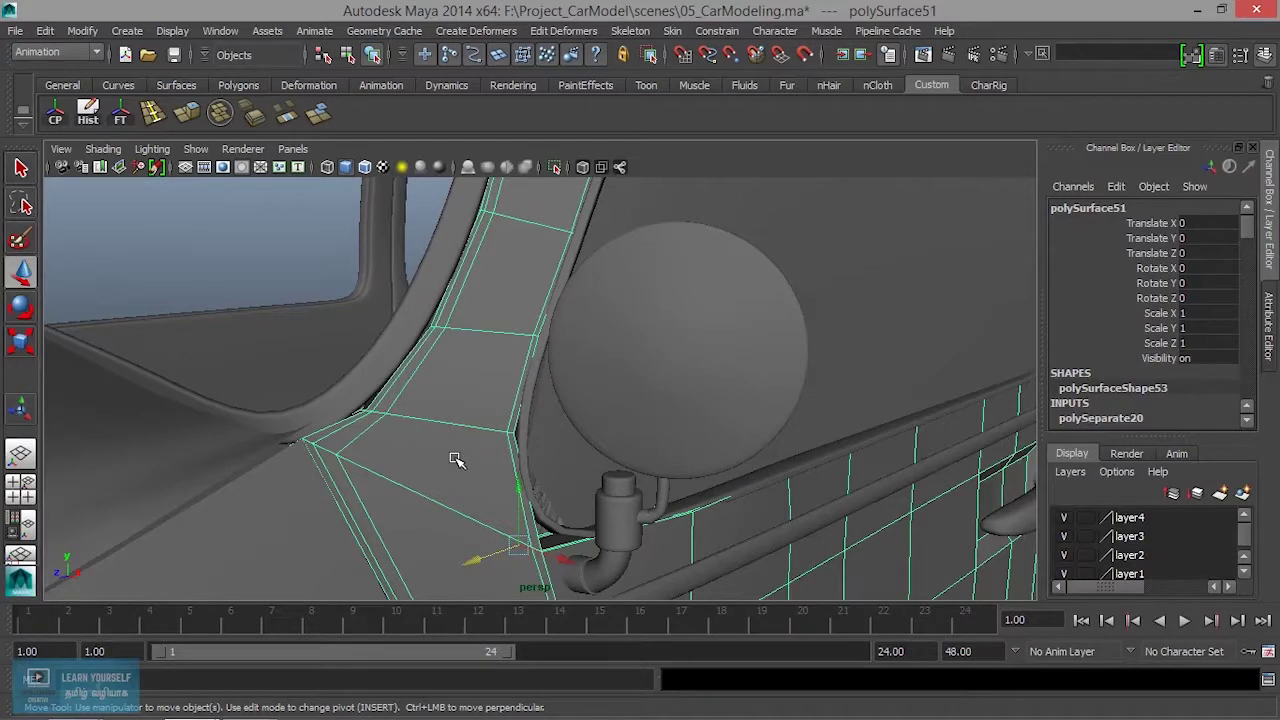
- Preview the door parts smoothed, undoing an accidental smoothing, then select the side window glass
key("3")
key("ctrl+z")
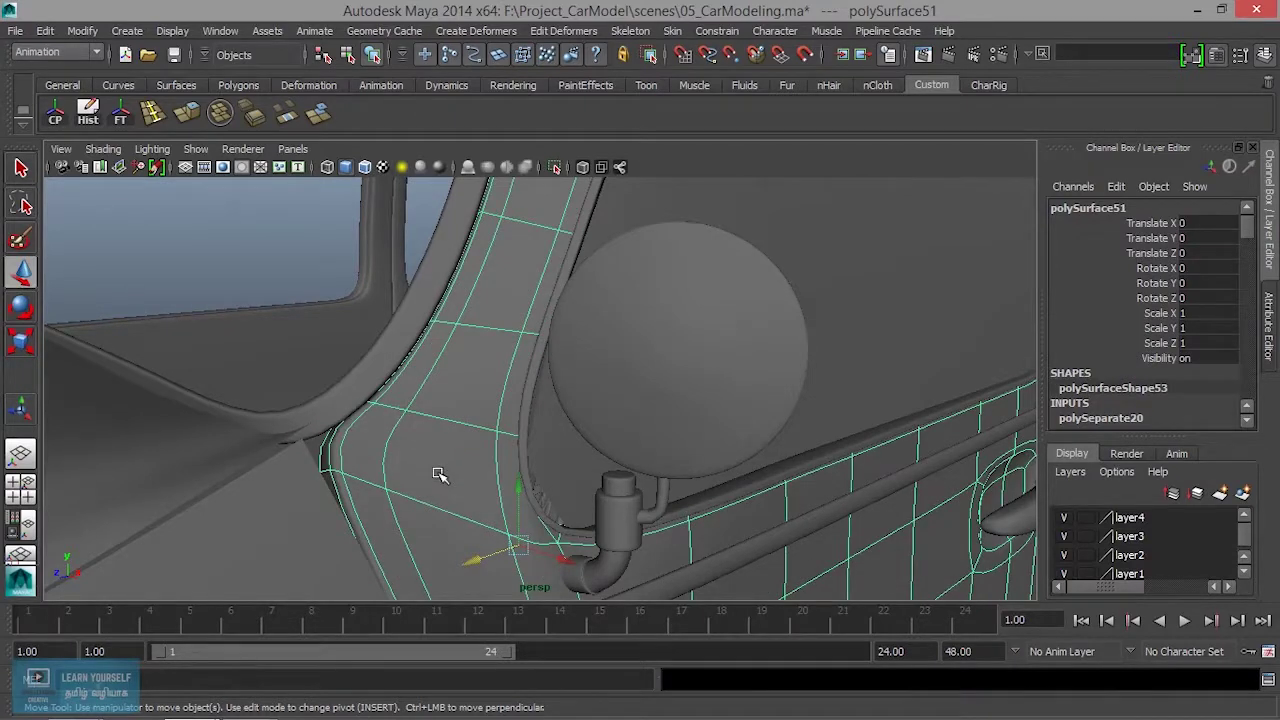
key("ctrl+z")
key("ctrl+z")
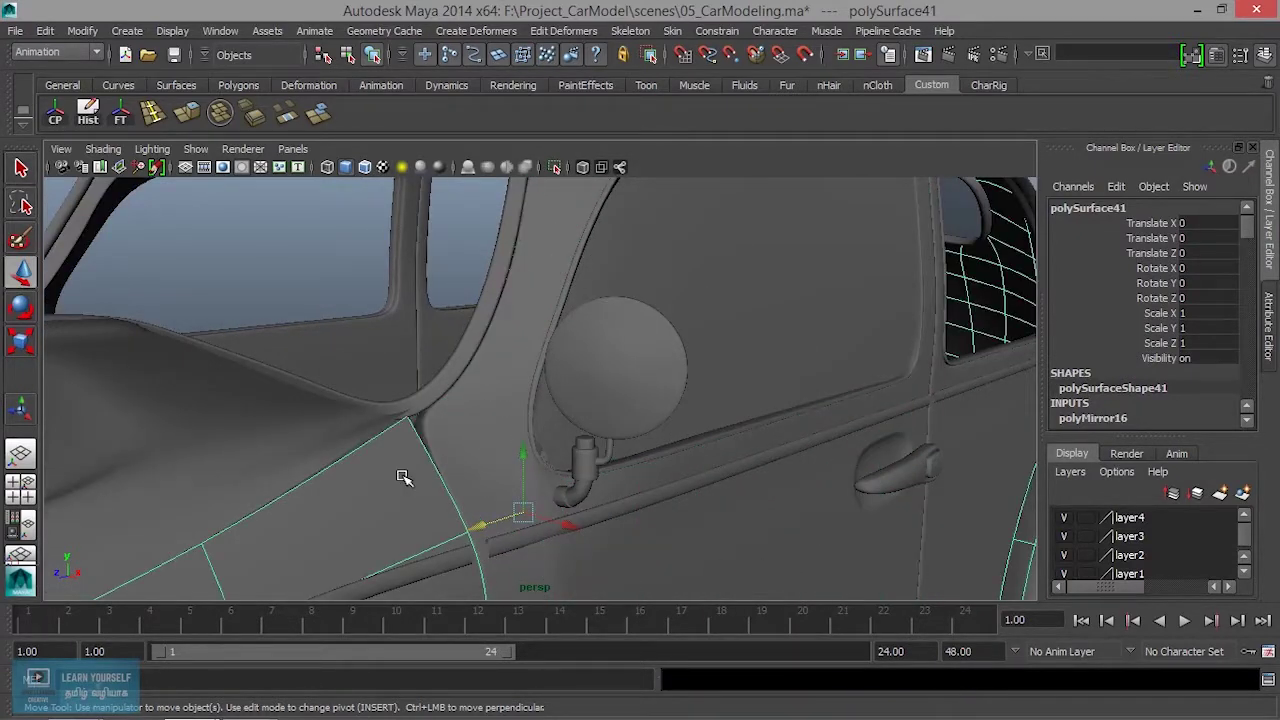
key("3")
left_click(458, 385)
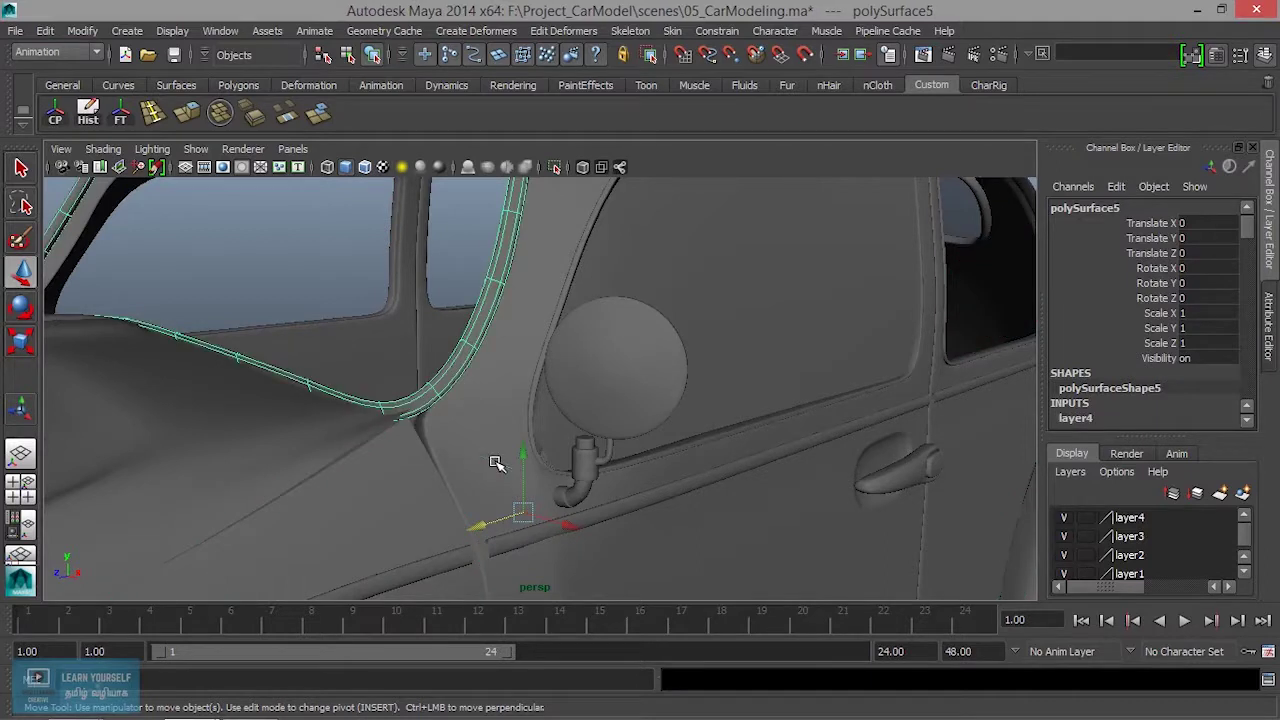
left_click(495, 464)
left_click(686, 338)
key("3")
left_click(766, 306)
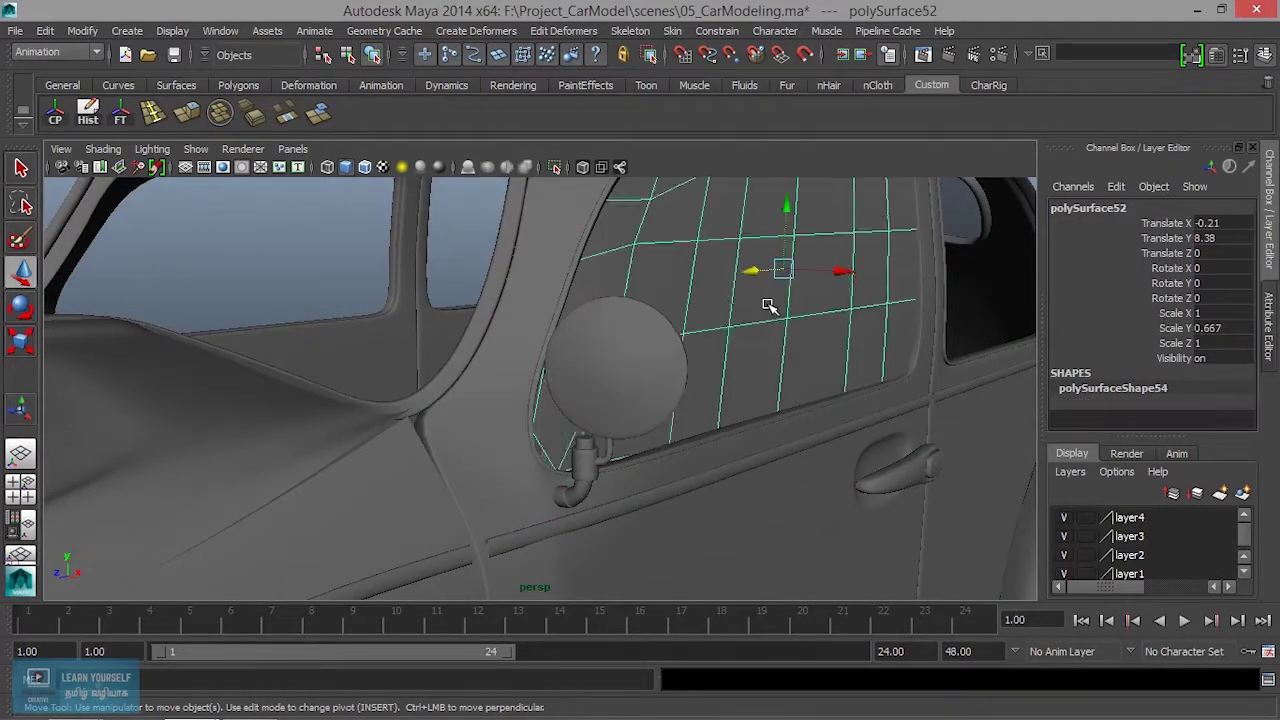
mouse_move(693, 403)
left_mouse_down("alt")
mouse_move(463, 443)
mouse_move(677, 394)
mouse_move(591, 243)
mouse_move(634, 392)
mouse_move(491, 403)
mouse_move(686, 400)
mouse_move(563, 400)
left_mouse_up("alt")
- In vertex mode, lower the glass's front corner point near the mirror onto the frame
mouse_move(549, 309)
right_mouse_down()
mouse_move(549, 376)
mouse_move(476, 320)
right_mouse_up()
mouse_move(491, 371)
left_mouse_down("alt")
mouse_move(423, 389)
mouse_move(585, 398)
mouse_move(400, 433)
left_mouse_up("alt")
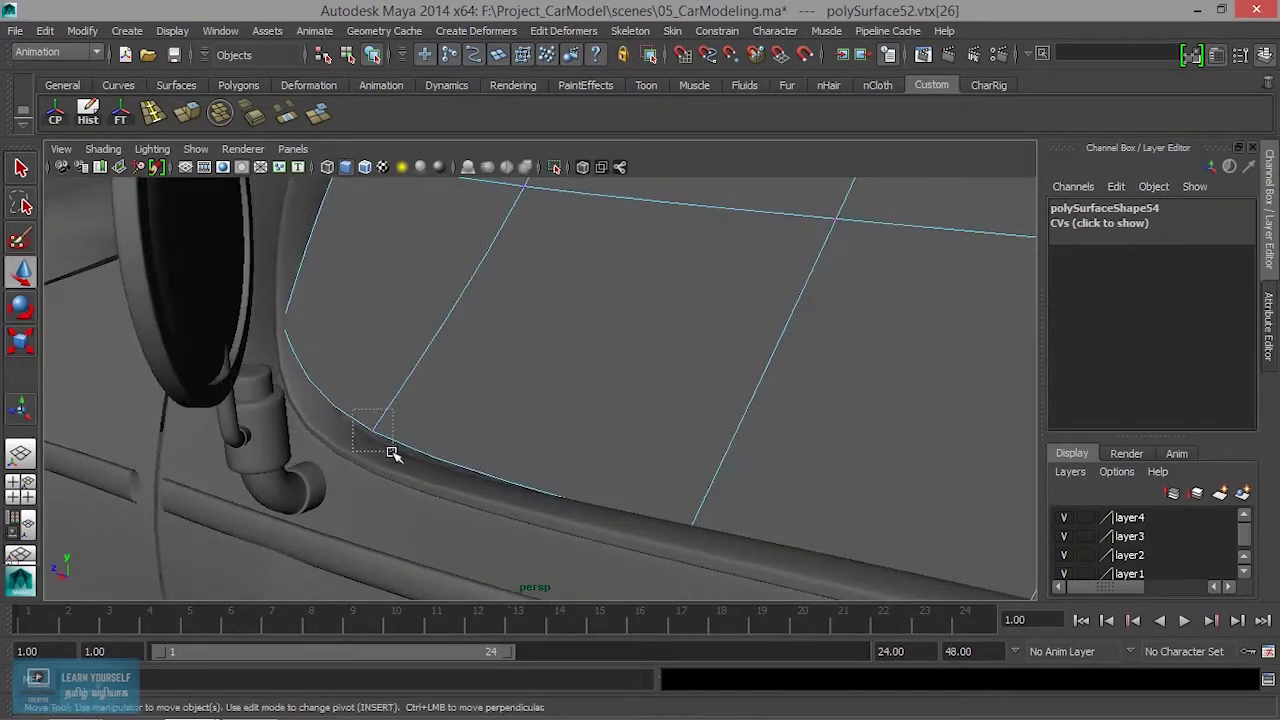
left_click(319, 372)
mouse_move(321, 371)
left_mouse_down("alt")
mouse_move(591, 357)
mouse_move(607, 343)
mouse_move(583, 359)
left_mouse_up("alt")
left_click_drag(591, 311, 575, 324)
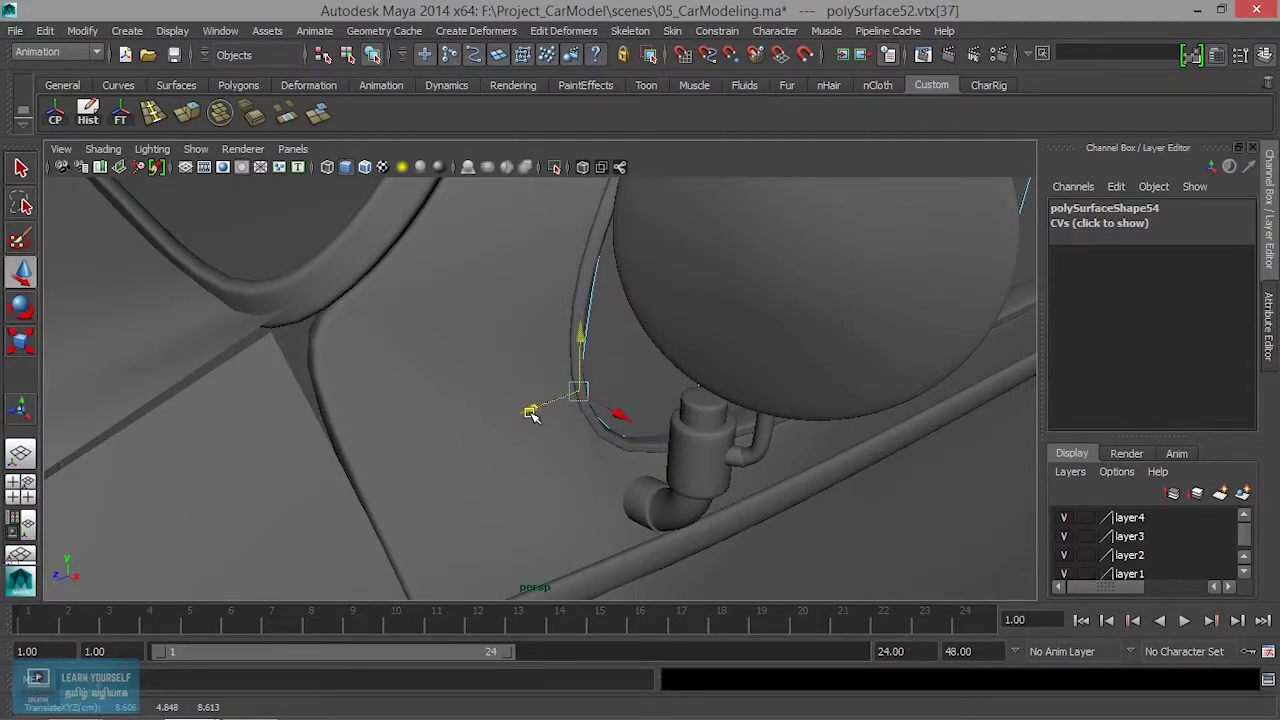
- Return to object mode and reselect the side window glass
mouse_move(515, 408)
left_mouse_down("alt")
mouse_move(563, 443)
mouse_move(906, 357)
mouse_move(478, 456)
left_mouse_up("alt")
scroll(478, 456, "down", 5)
left_click_drag(557, 443, 744, 427, "alt")
scroll(590, 430, "up", 3)
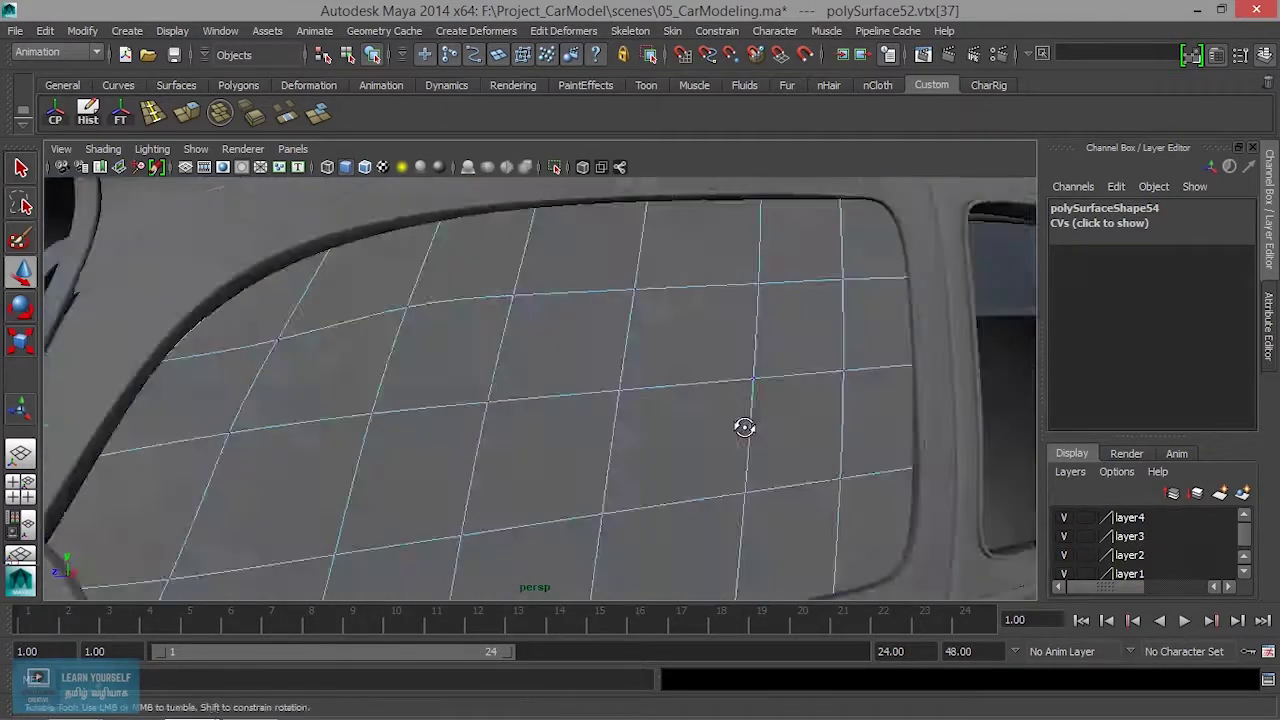
scroll(744, 427, "down", 3)
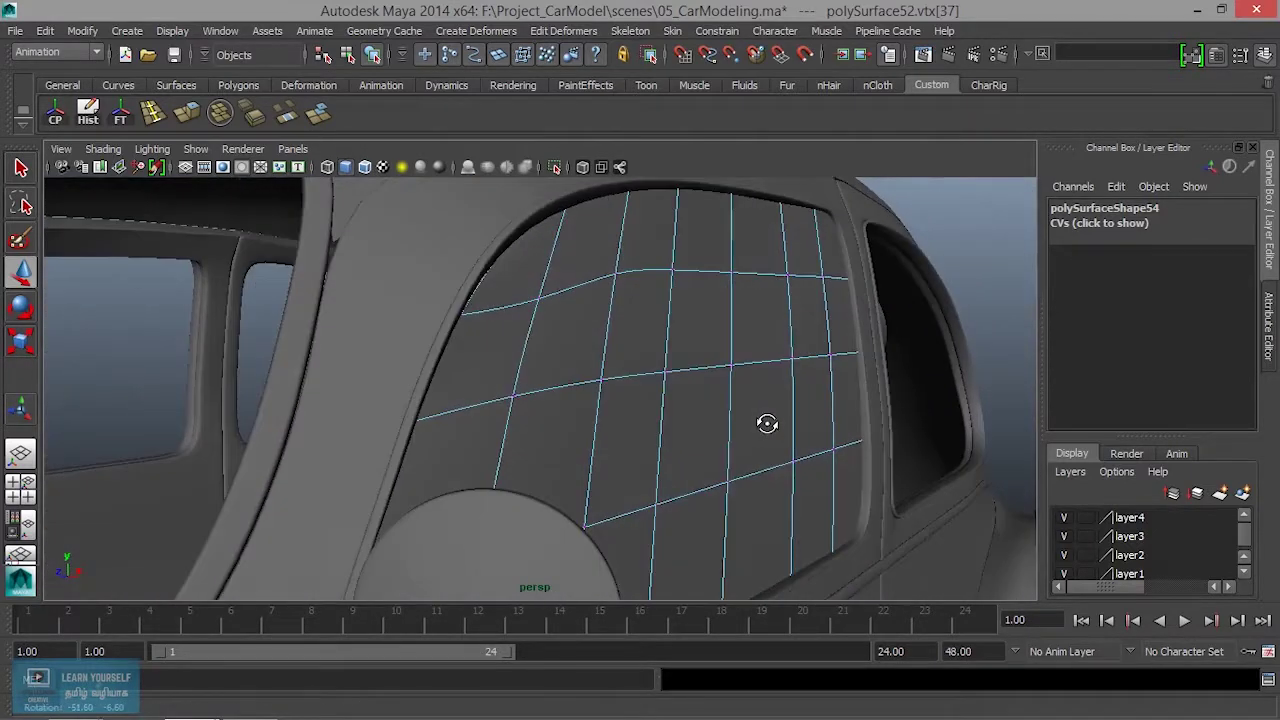
right_click_drag(707, 299, 787, 276)
mouse_move(806, 333)
left_mouse_down("alt")
mouse_move(606, 389)
mouse_move(714, 486)
mouse_move(749, 463)
mouse_move(691, 461)
left_mouse_up("alt")
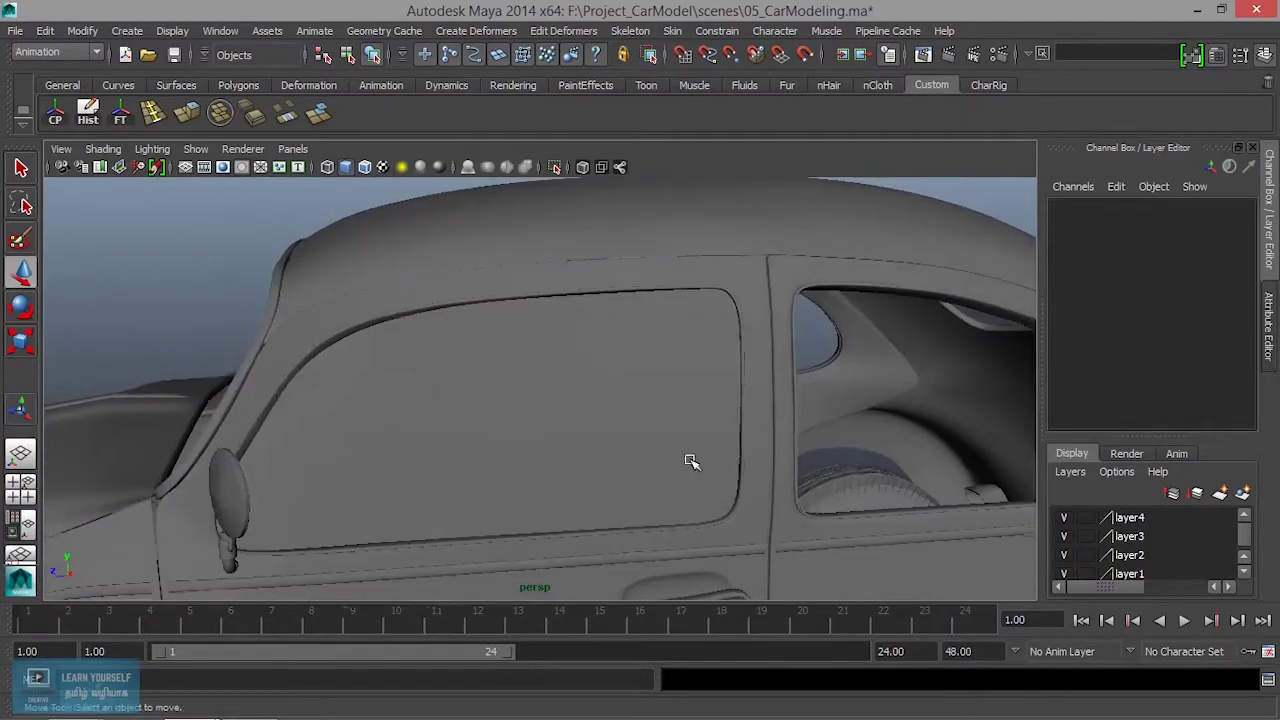
left_click(691, 461)
mouse_move(651, 449)
middle_mouse_down("alt")
mouse_move(328, 374)
mouse_move(526, 443)
mouse_move(590, 444)
middle_mouse_up("alt")
- Move the window grid rearward and flip-stretch it along Z with the Scale tool
left_click_drag(292, 386, 700, 380)
left_click_drag(622, 397, 243, 398, "alt")
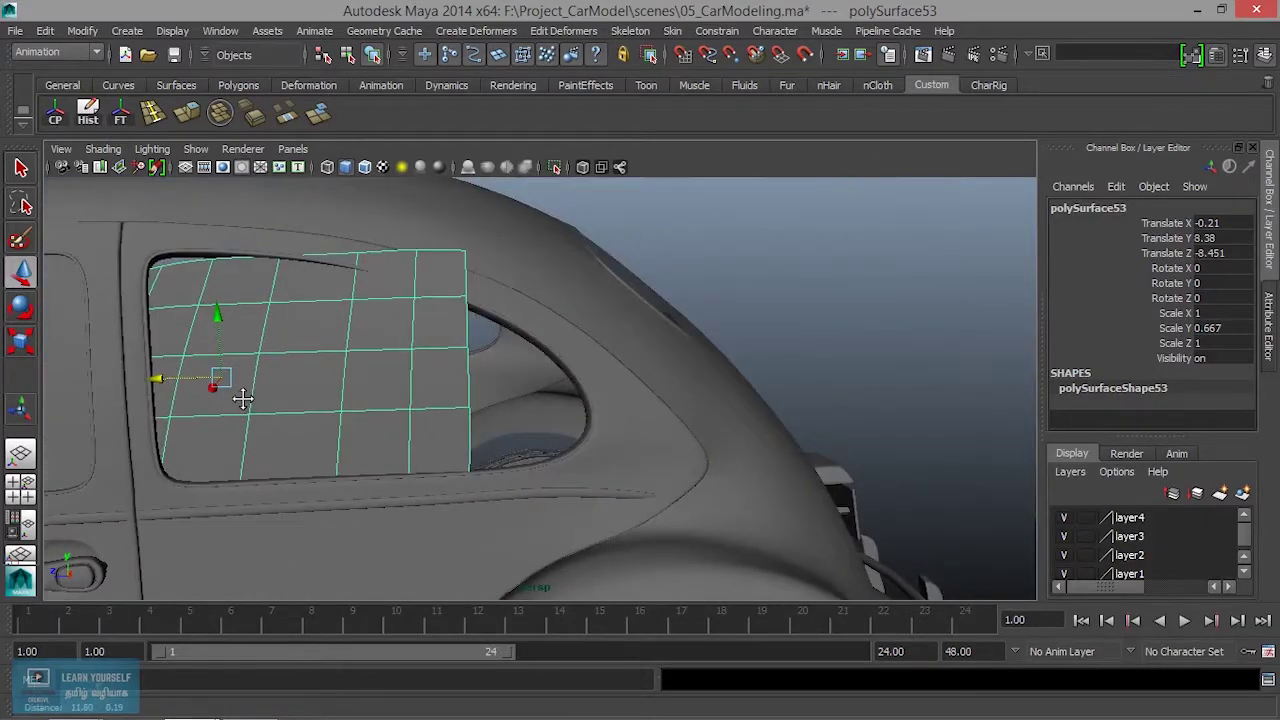
middle_click_drag(243, 398, 285, 397, "alt")
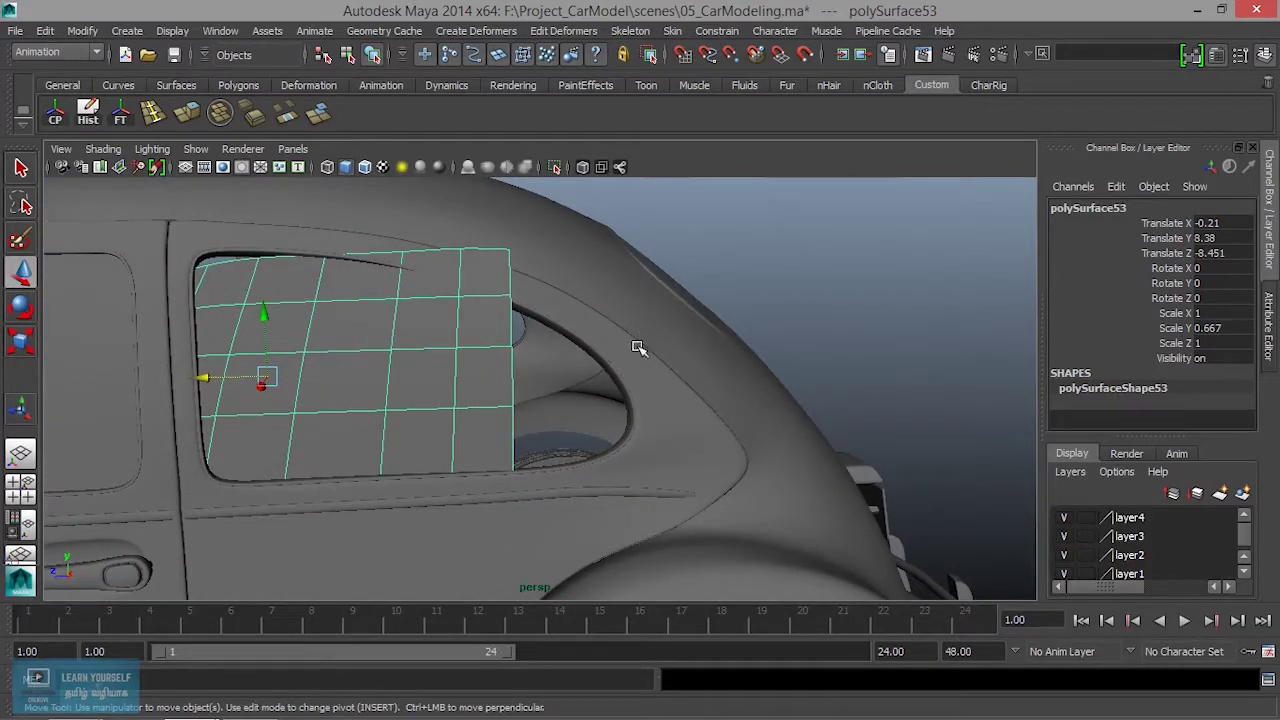
key("r")
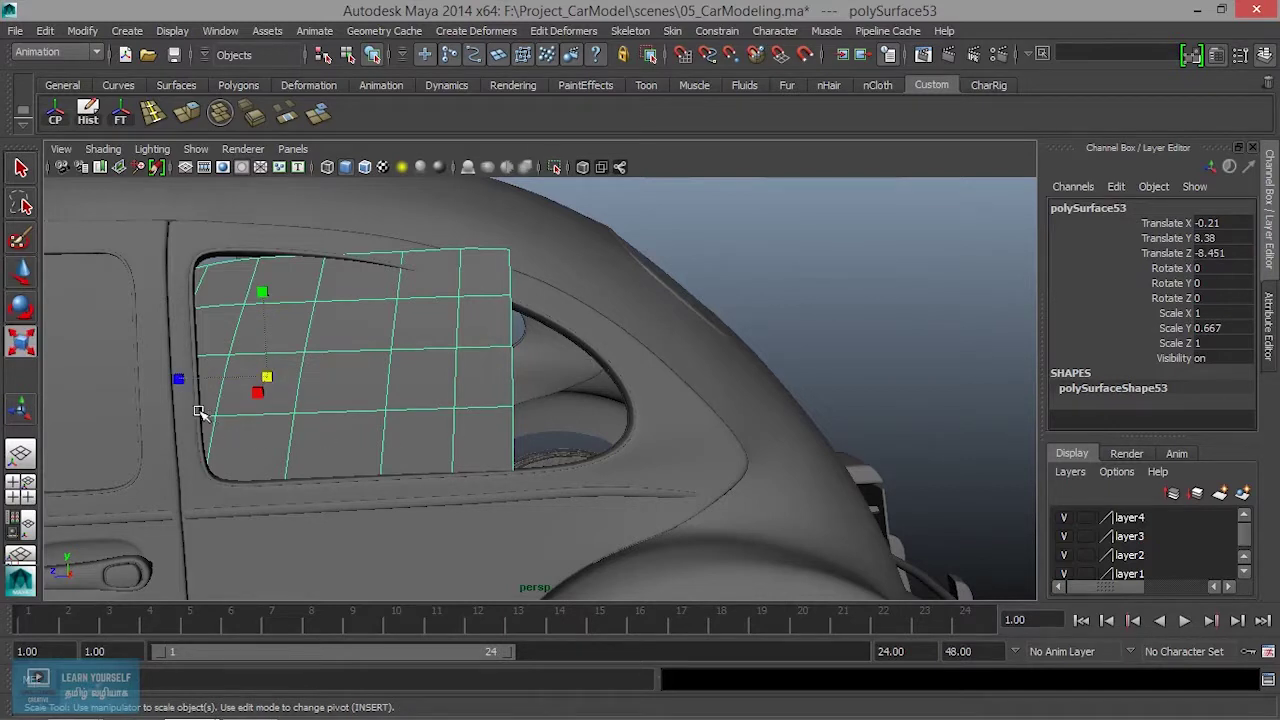
left_click_drag(180, 380, 333, 386)
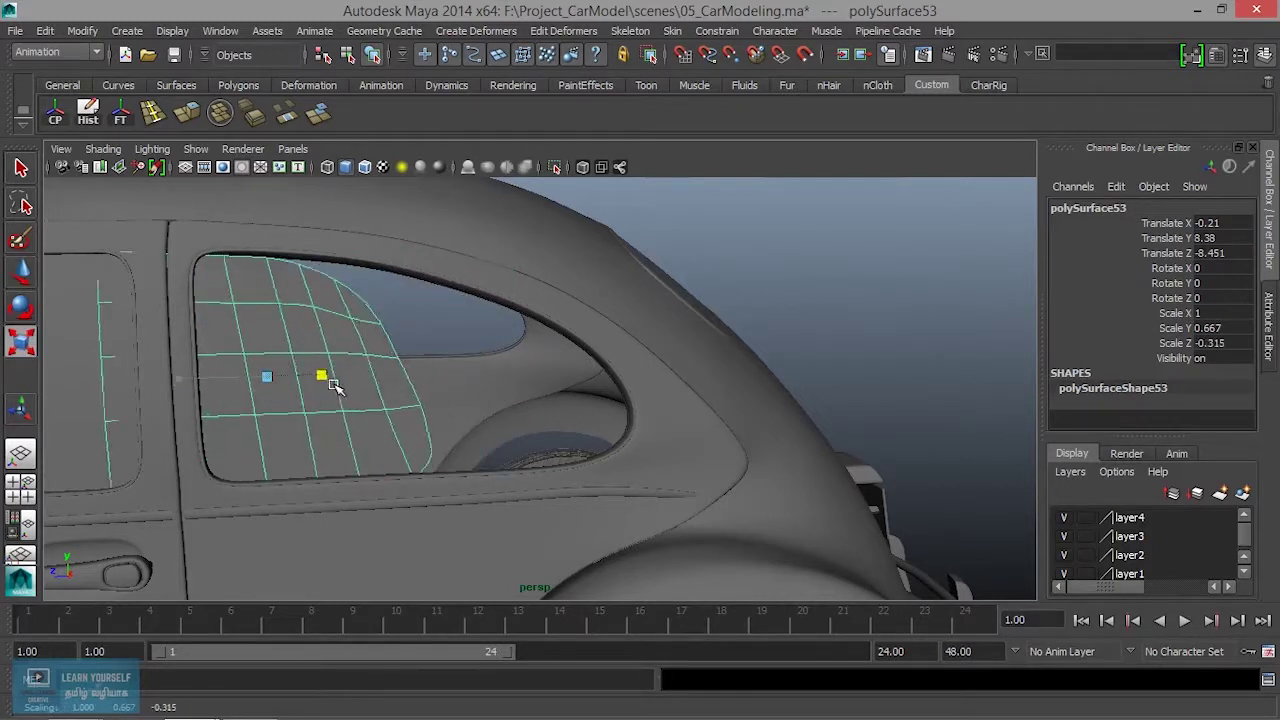
key("w")
middle_click_drag(333, 386, 377, 396, "alt")
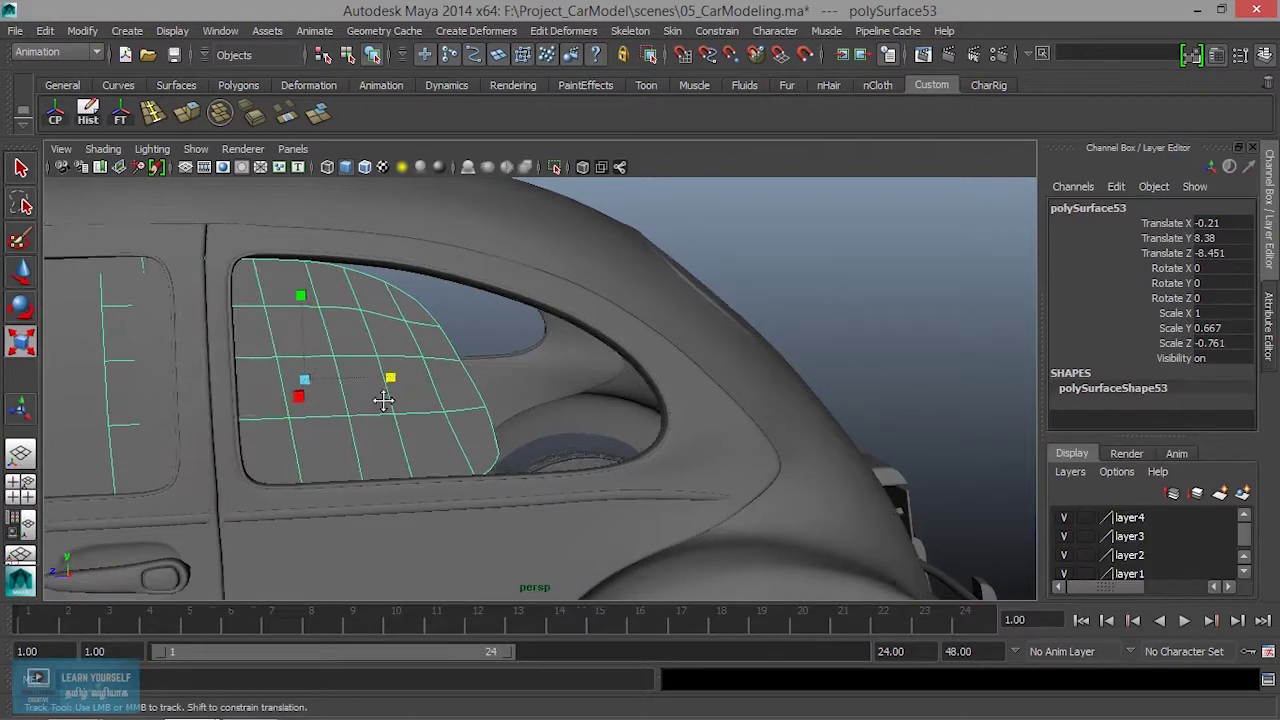
left_click_drag(262, 386, 372, 388)
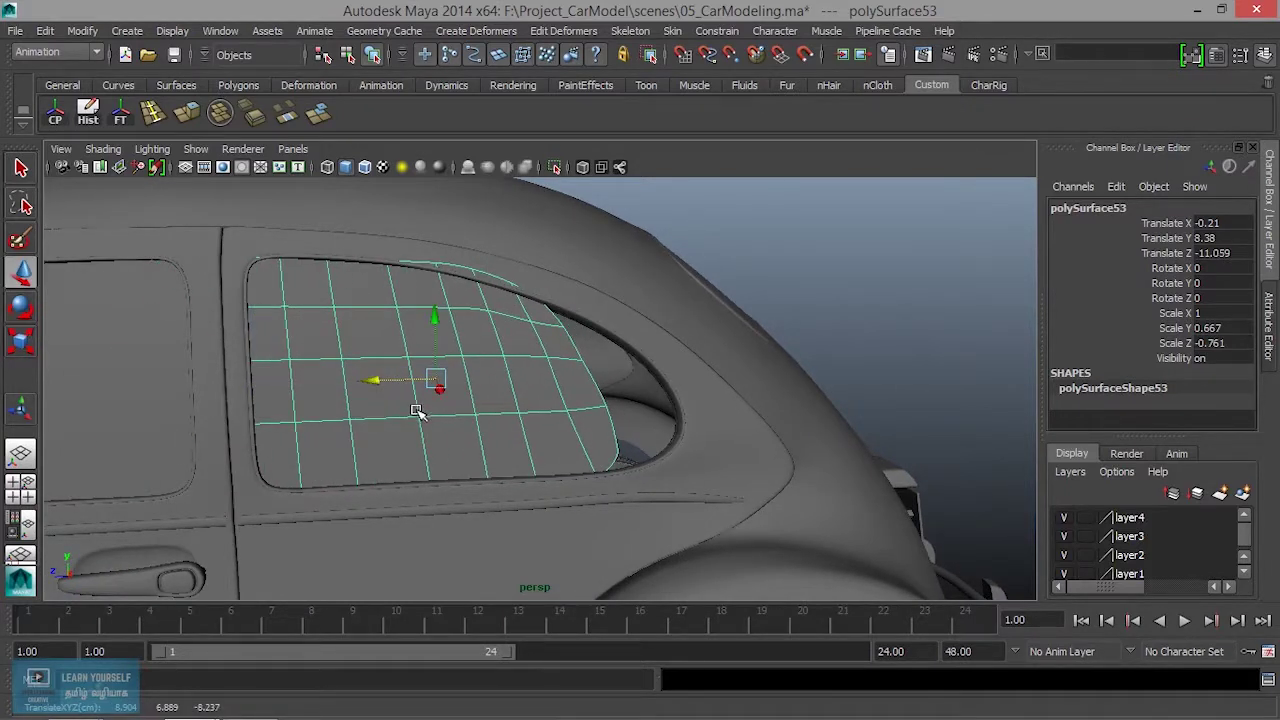
- Refine scale and position until Translate Z is -11.955 and Scale Z is -0.905
key("r")
left_click_drag(517, 378, 531, 380)
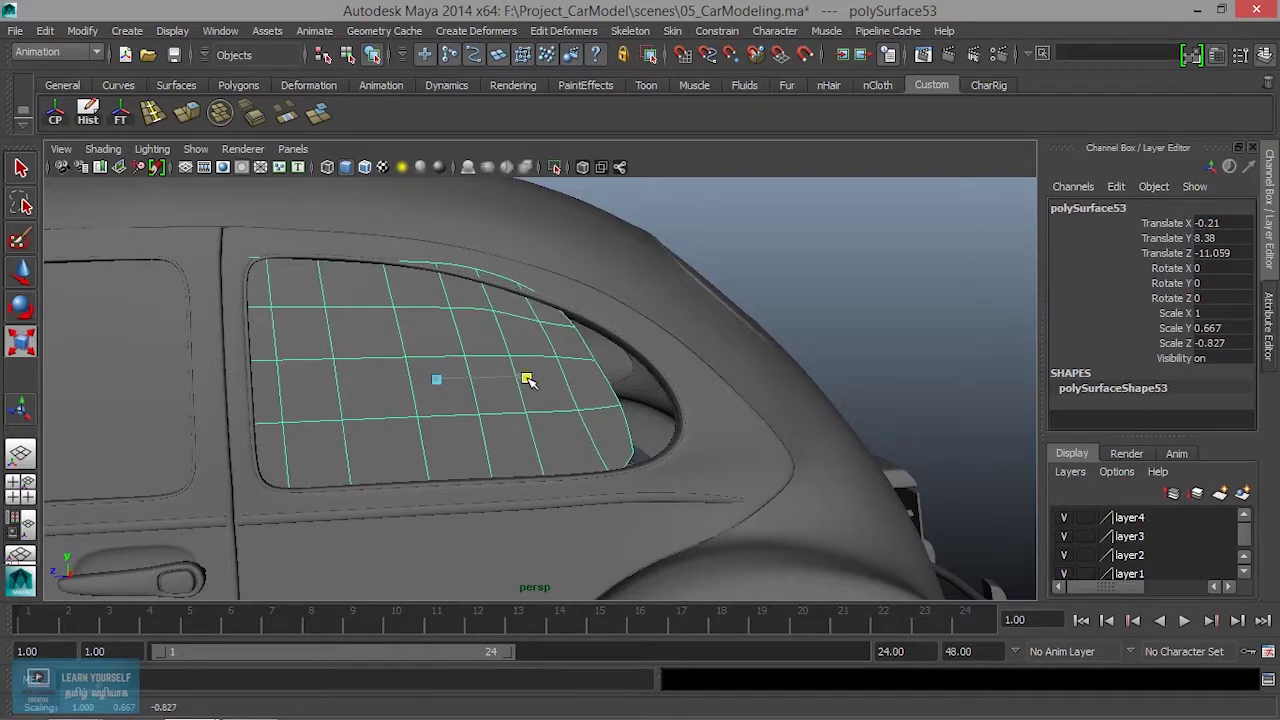
key("w")
left_click_drag(381, 383, 430, 385)
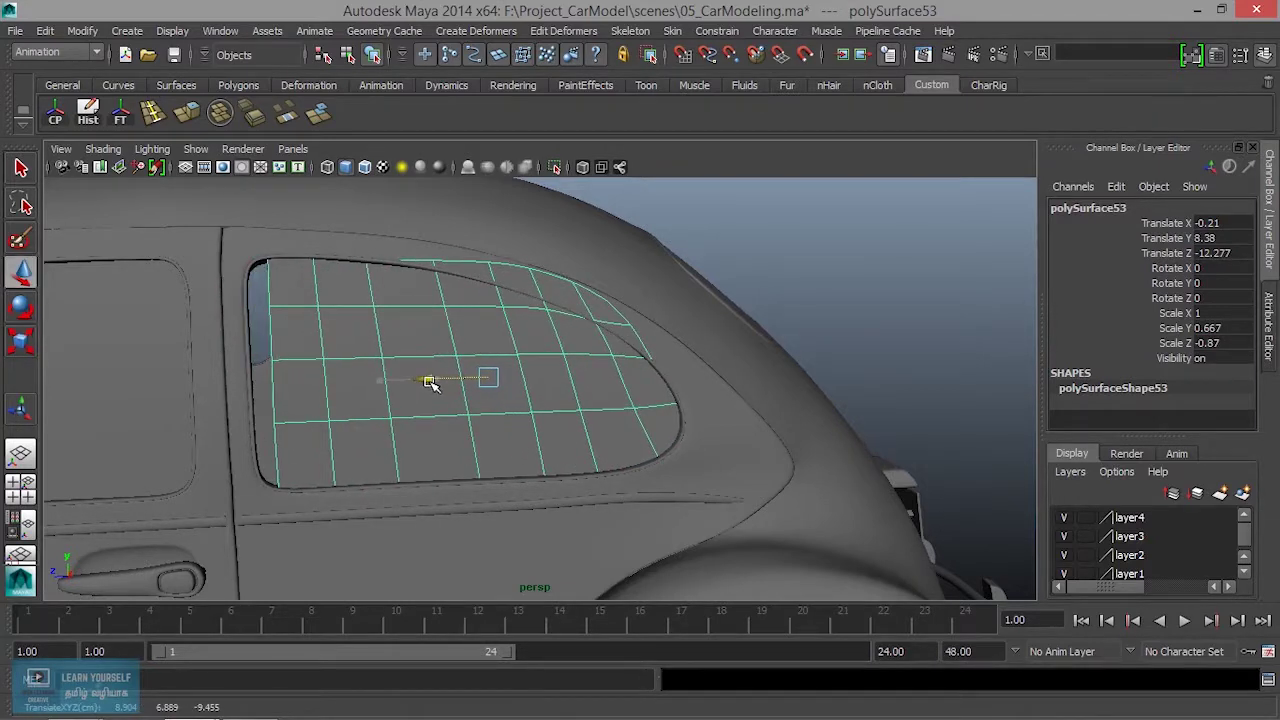
key("r")
left_click_drag(566, 378, 571, 374)
key("w")
mouse_move(430, 381)
left_mouse_down()
mouse_move(410, 385)
mouse_move(586, 400)
left_mouse_up()
scroll(591, 517, "up", 3)
scroll(587, 444, "up", 3)
mouse_move(587, 444)
left_mouse_down("alt")
mouse_move(600, 414)
mouse_move(554, 408)
left_mouse_up("alt")
- Enter vertex mode and pull the grid's top-edge vertices down onto the window frame line in side view
right_click(523, 310)
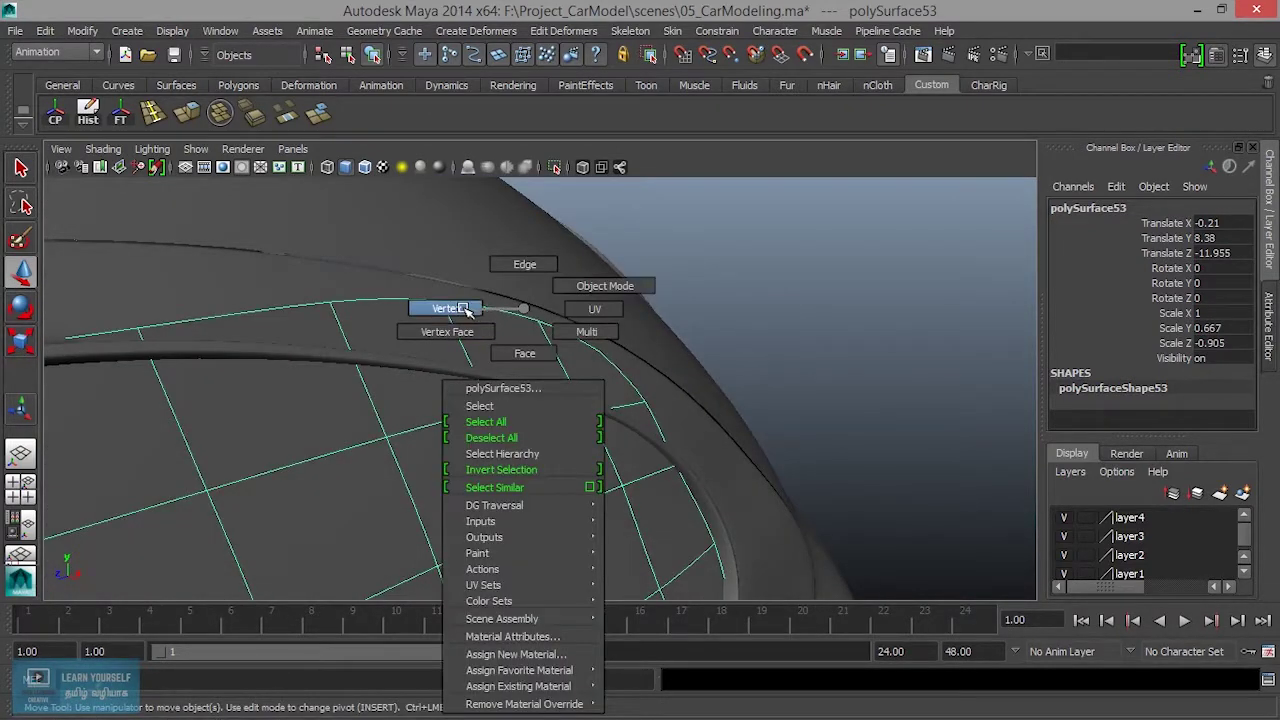
left_click(586, 414)
key("space")
key("space")
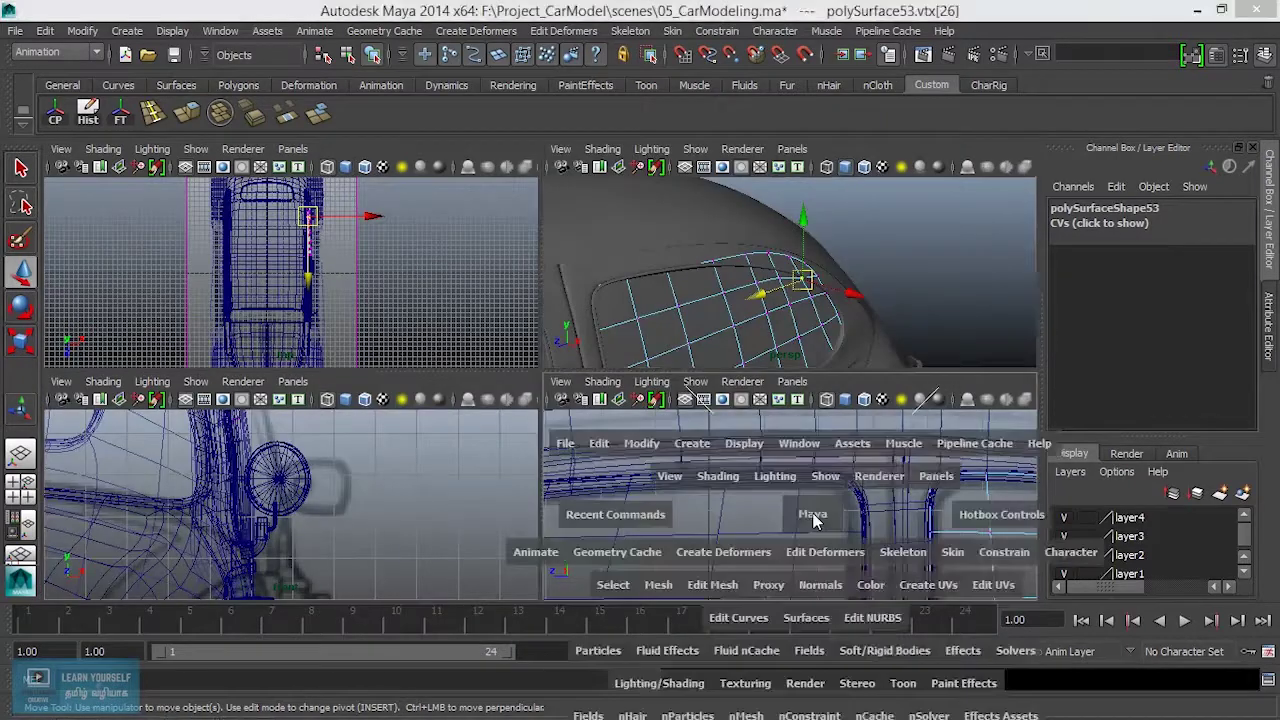
mouse_move(763, 408)
middle_mouse_down("alt")
mouse_move(166, 466)
mouse_move(354, 466)
mouse_move(494, 308)
middle_mouse_up("alt")
left_click_drag(494, 308, 592, 408)
left_click_drag(539, 344, 536, 392)
mouse_move(618, 362)
left_mouse_down()
mouse_move(657, 383)
mouse_move(651, 414)
left_mouse_up()
middle_click_drag(651, 414, 437, 389, "alt")
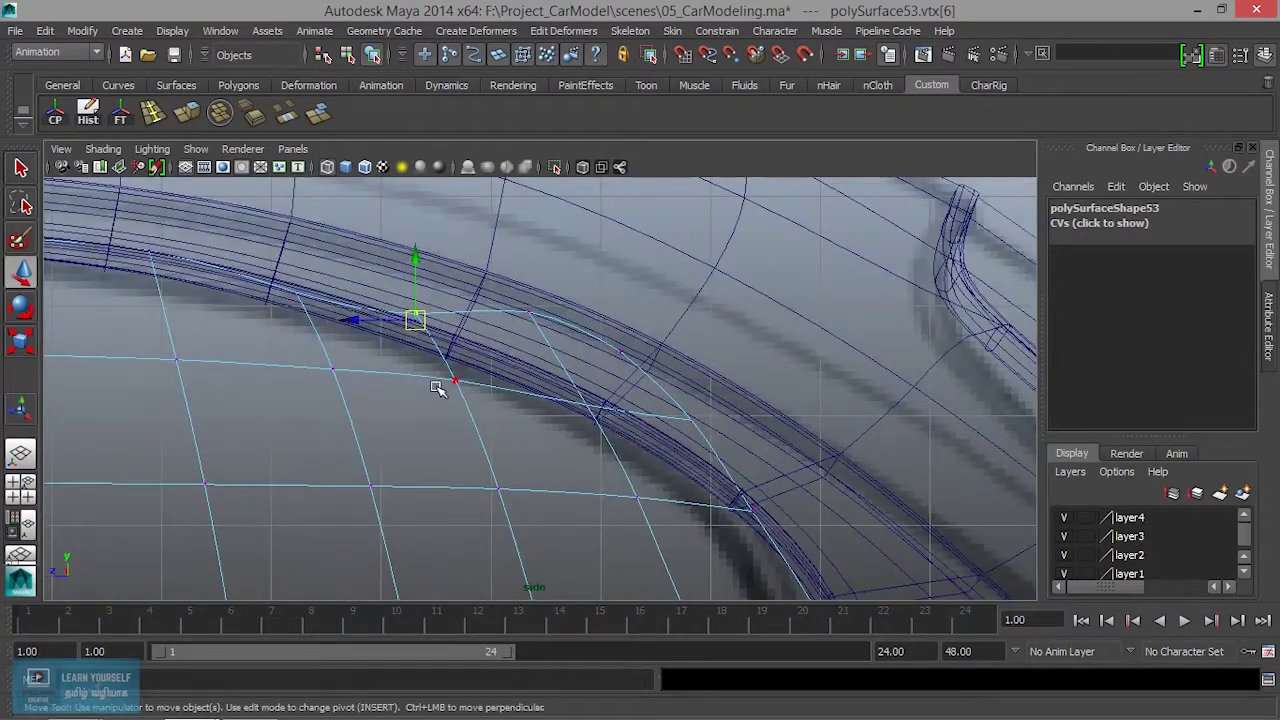
- Lower the neighbouring and corner edge vertices onto the curved frame
left_click_drag(305, 353, 481, 430)
left_click_drag(393, 299, 392, 332)
left_click_drag(489, 286, 596, 410)
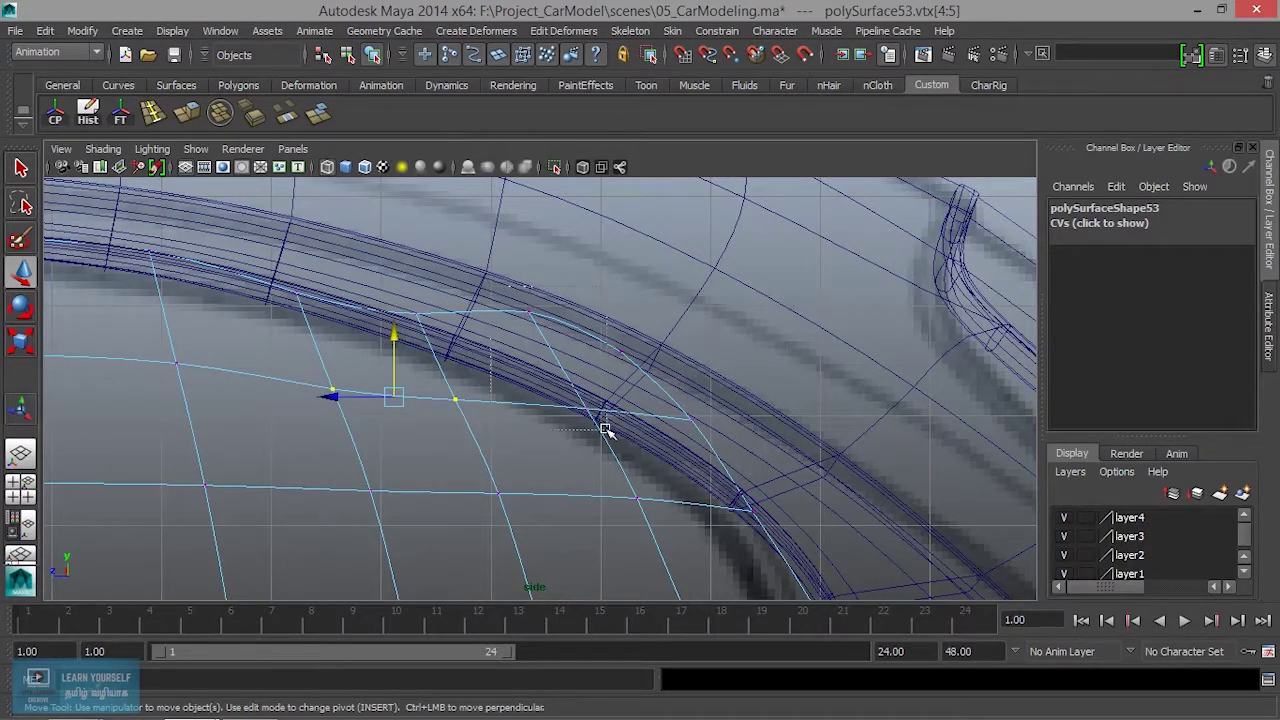
left_click_drag(563, 292, 570, 366)
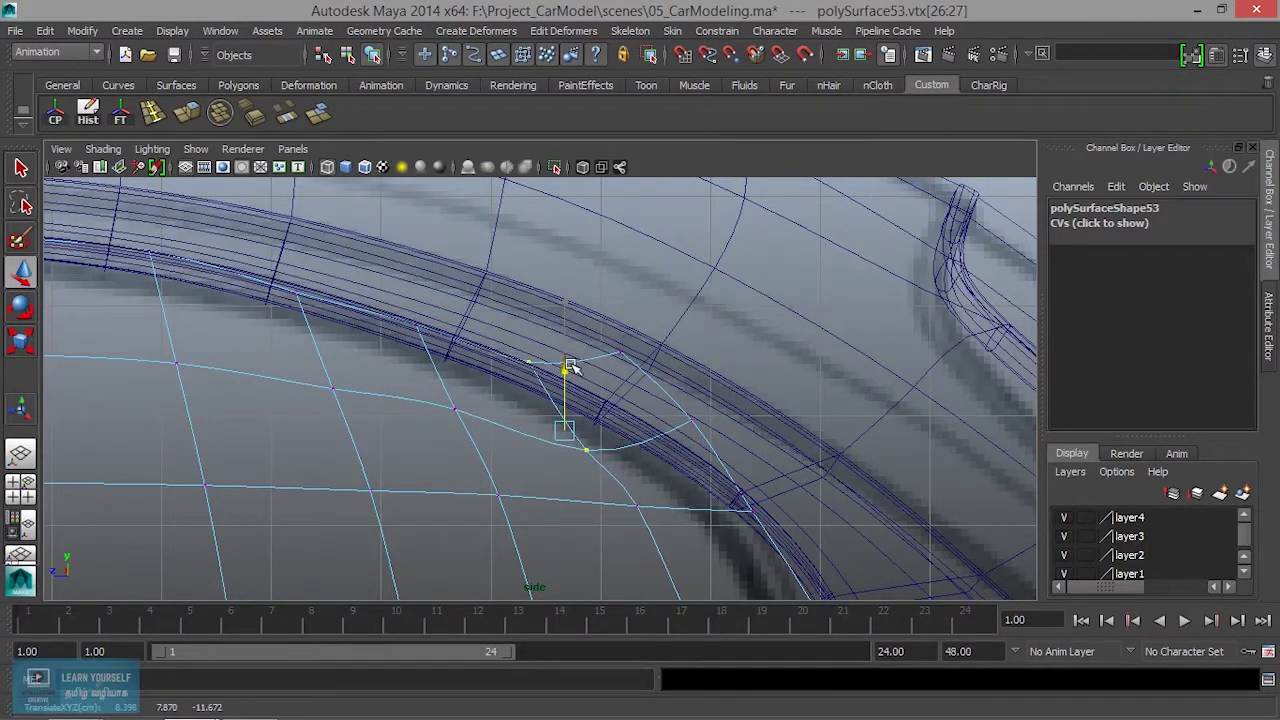
middle_click_drag(570, 366, 514, 263, "alt")
left_click(560, 259)
left_click_drag(563, 260, 572, 325)
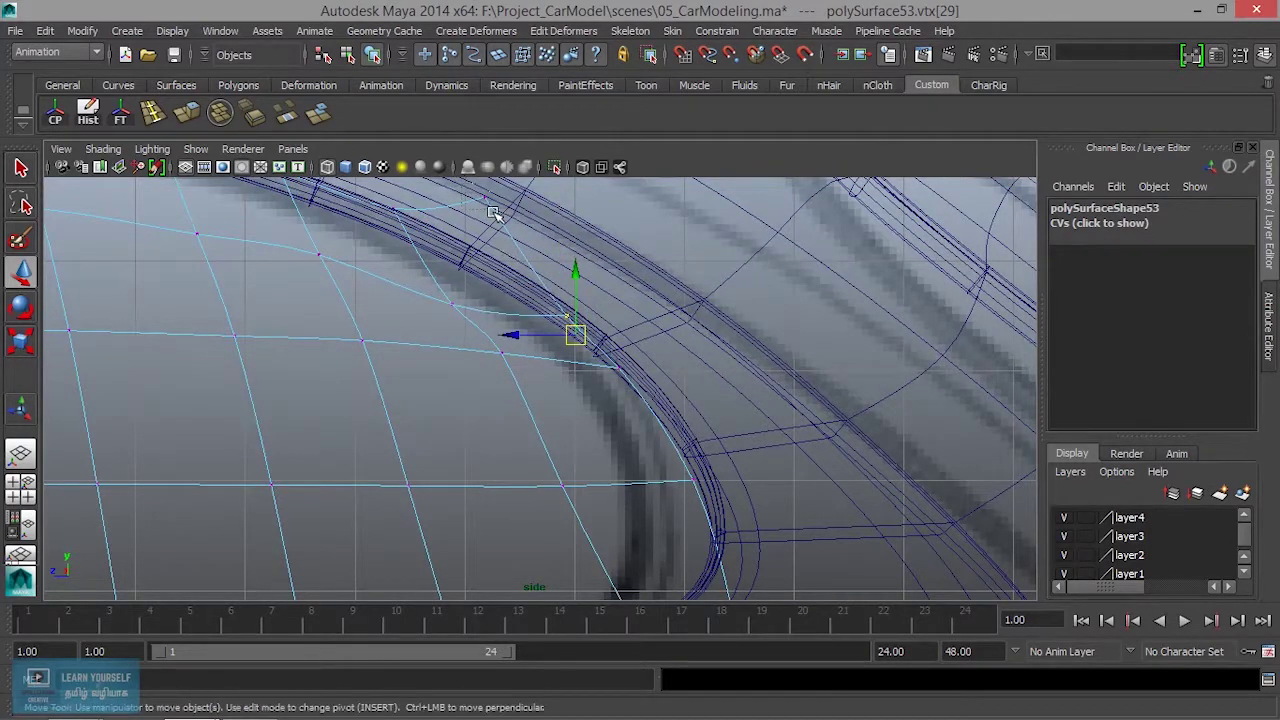
left_click_drag(484, 196, 506, 276)
- Fit the remaining edge vertices, including the lower rear corner, onto the frame curve
middle_click_drag(556, 336, 575, 287, "alt")
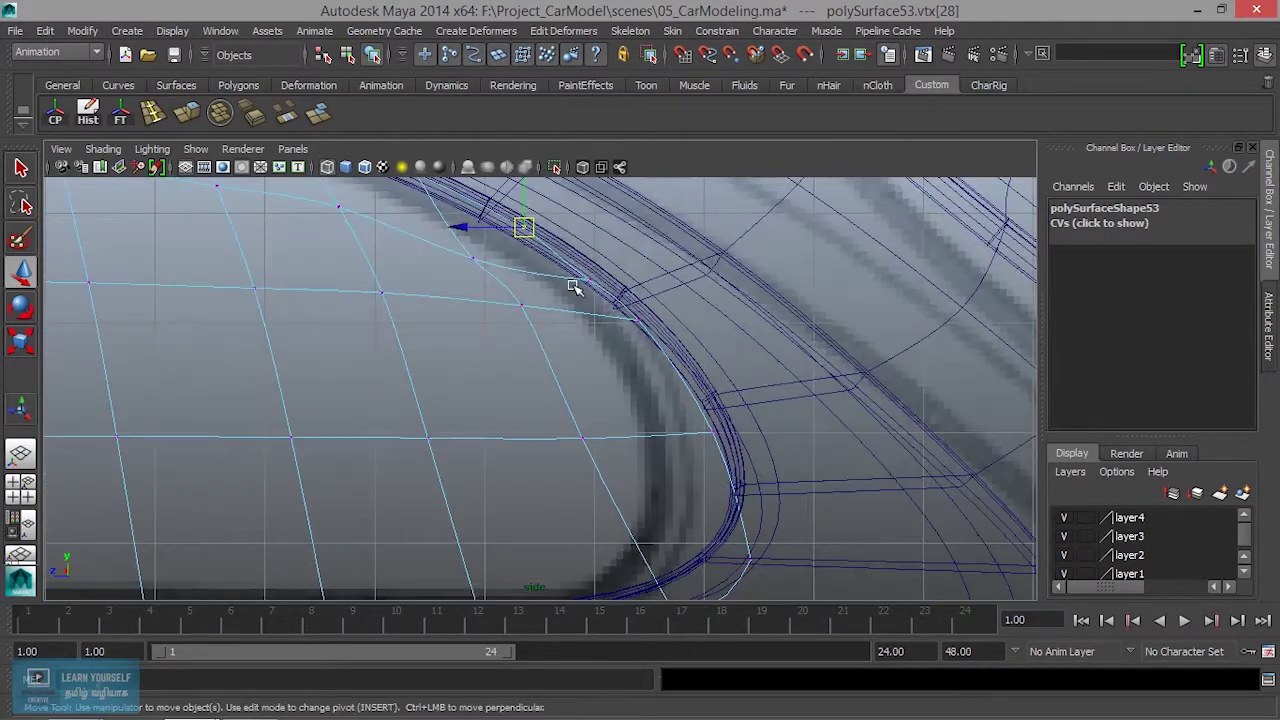
left_click(508, 334)
key("ctrl+z")
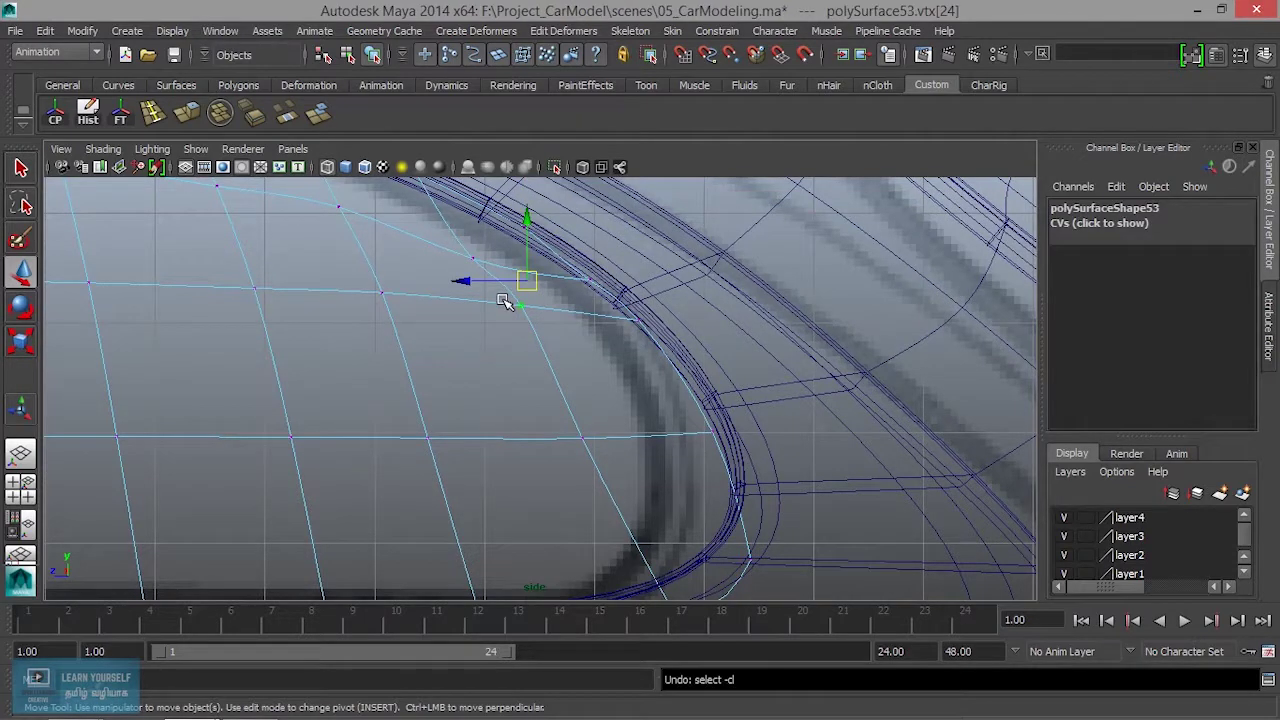
left_click_drag(525, 284, 514, 313)
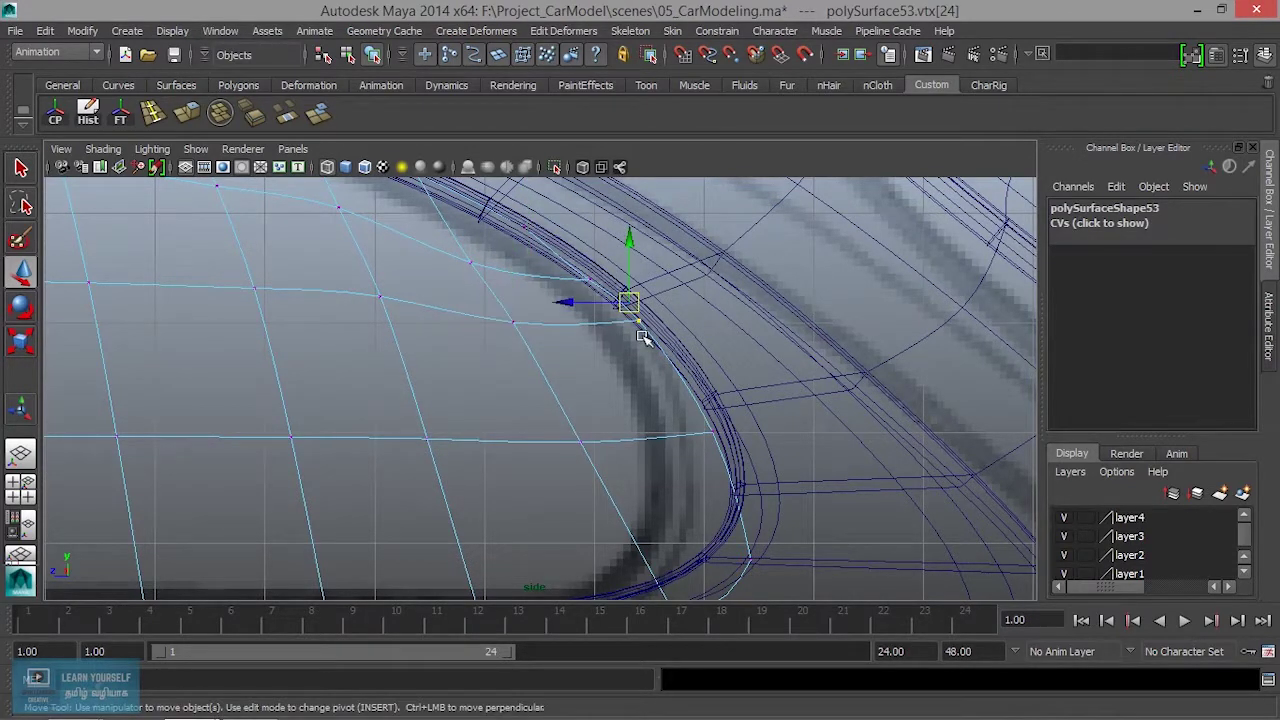
mouse_move(633, 308)
left_mouse_down()
mouse_move(650, 343)
mouse_move(635, 298)
left_mouse_up()
left_click_drag(720, 434, 724, 421)
middle_click_drag(719, 491, 745, 437, "alt")
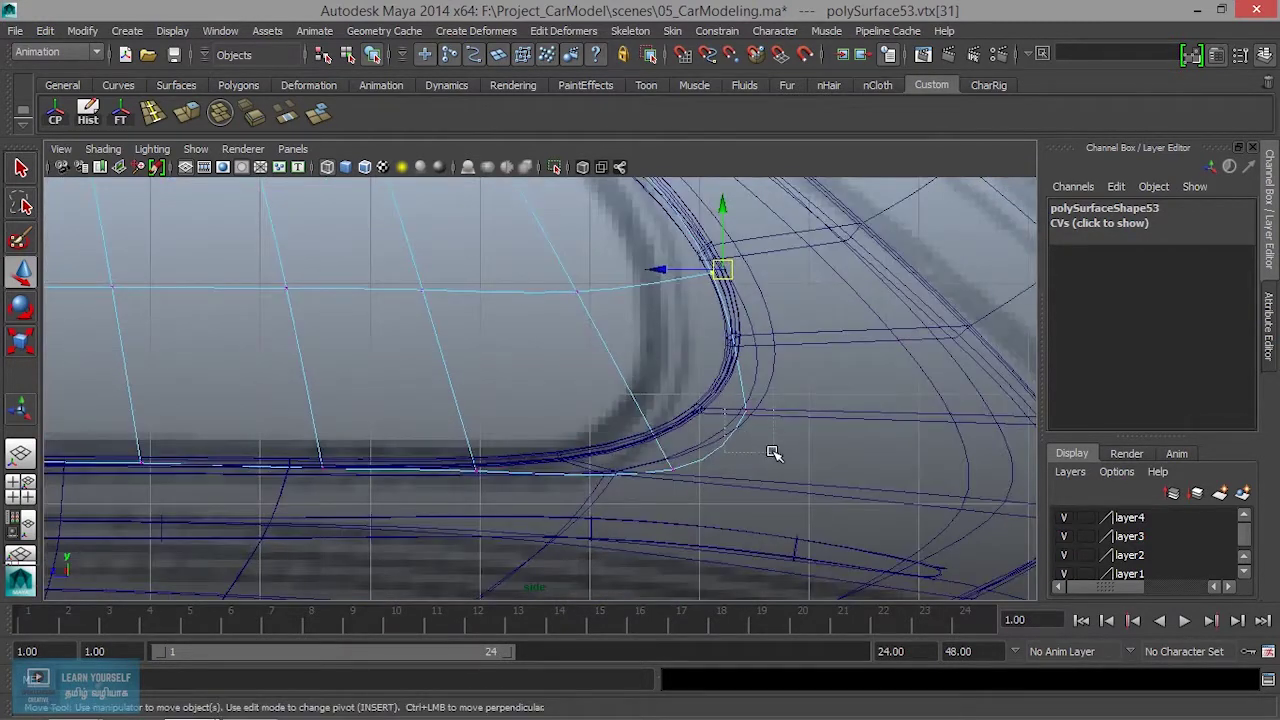
left_click_drag(746, 416, 742, 376)
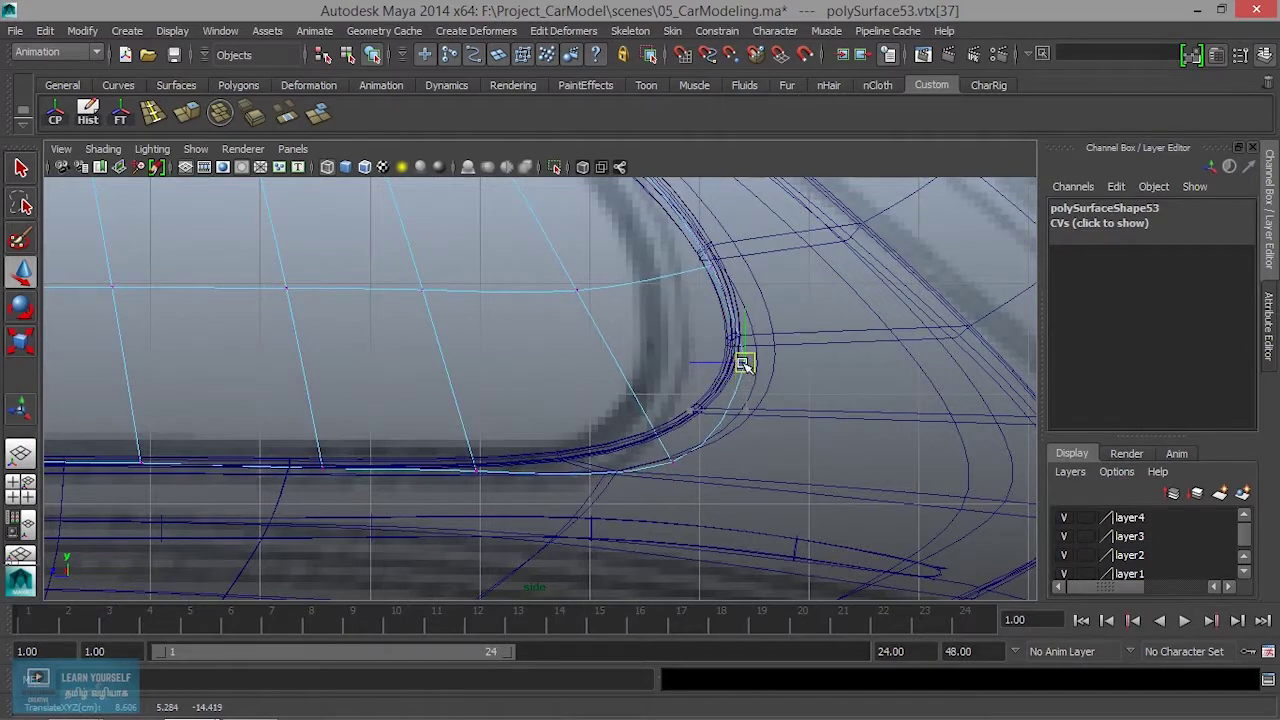
left_click(697, 483)
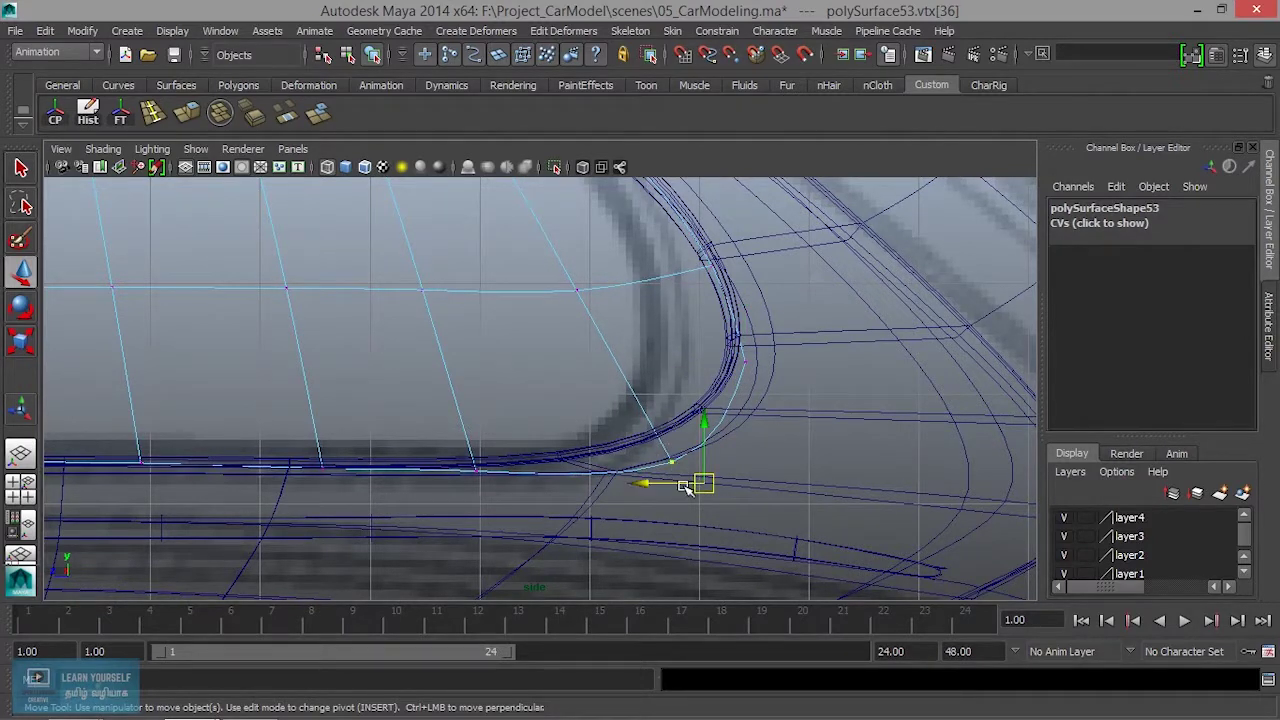
left_click_drag(700, 489, 684, 461)
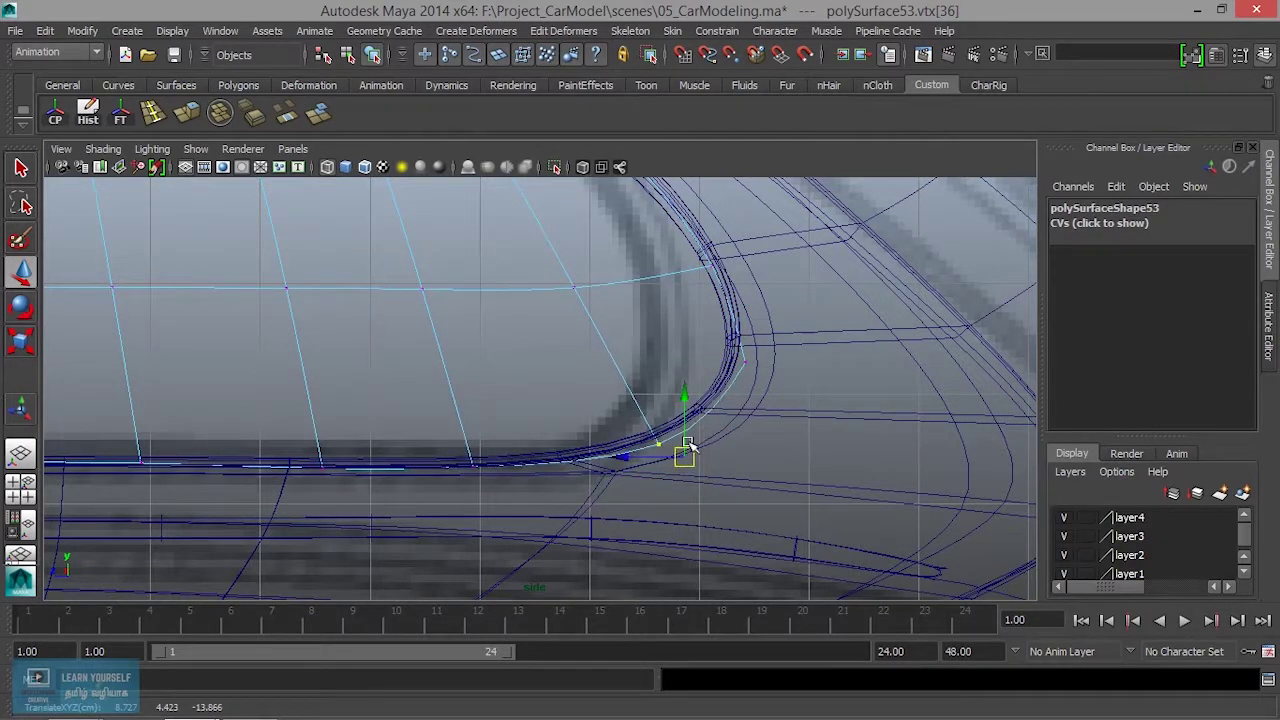
- In perspective, raise a top-edge vertex to meet the frame and return to Object Mode
key("space")
key("space")
left_click_drag(751, 349, 580, 449, "alt")
mouse_move(580, 449)
right_mouse_down("alt")
mouse_move(703, 519)
mouse_move(606, 449)
mouse_move(610, 428)
right_mouse_up("alt")
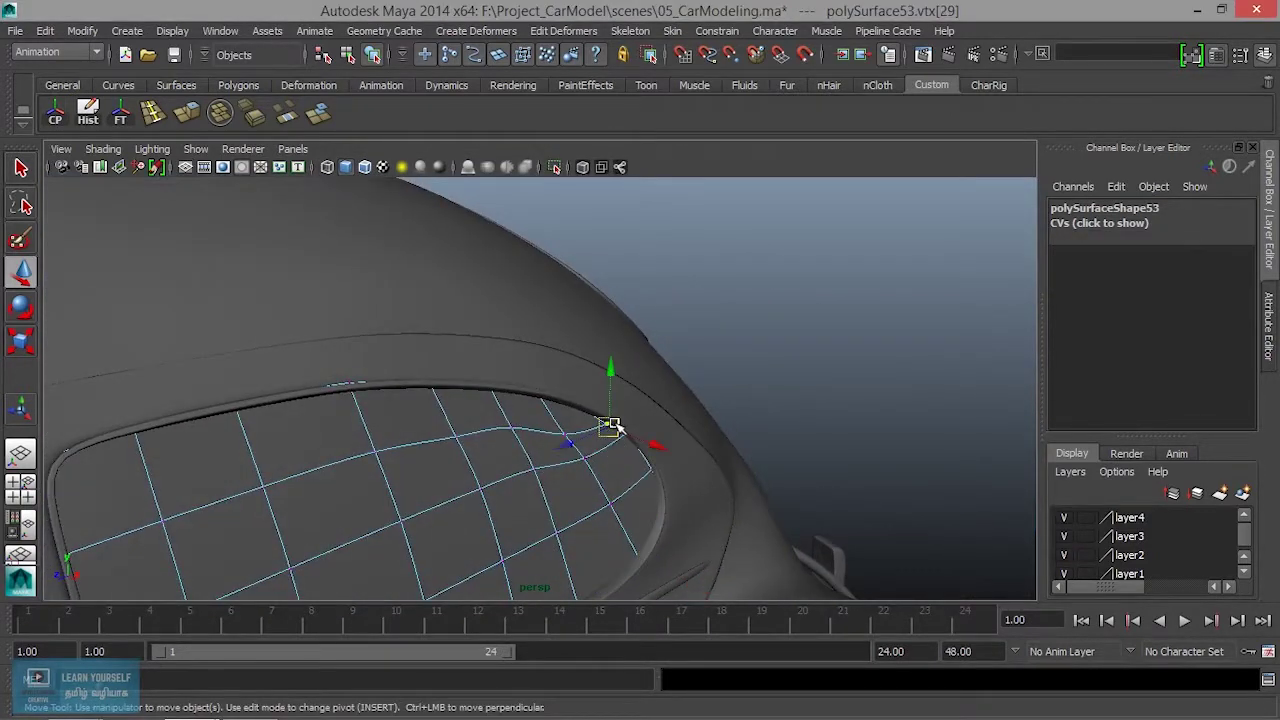
left_click_drag(610, 372, 611, 362)
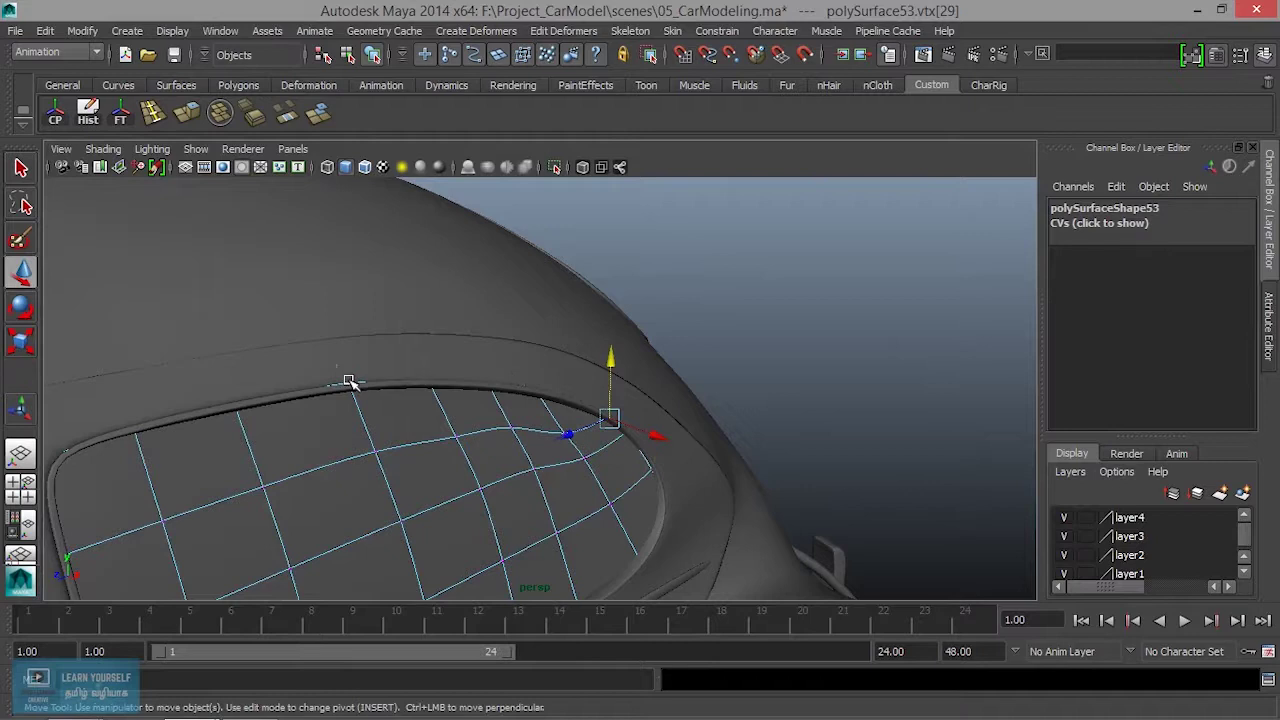
left_click(349, 323)
mouse_move(349, 330)
left_mouse_down("alt")
mouse_move(400, 420)
mouse_move(443, 463)
left_mouse_up("alt")
right_click_drag(475, 308, 475, 445)
left_click(583, 290)
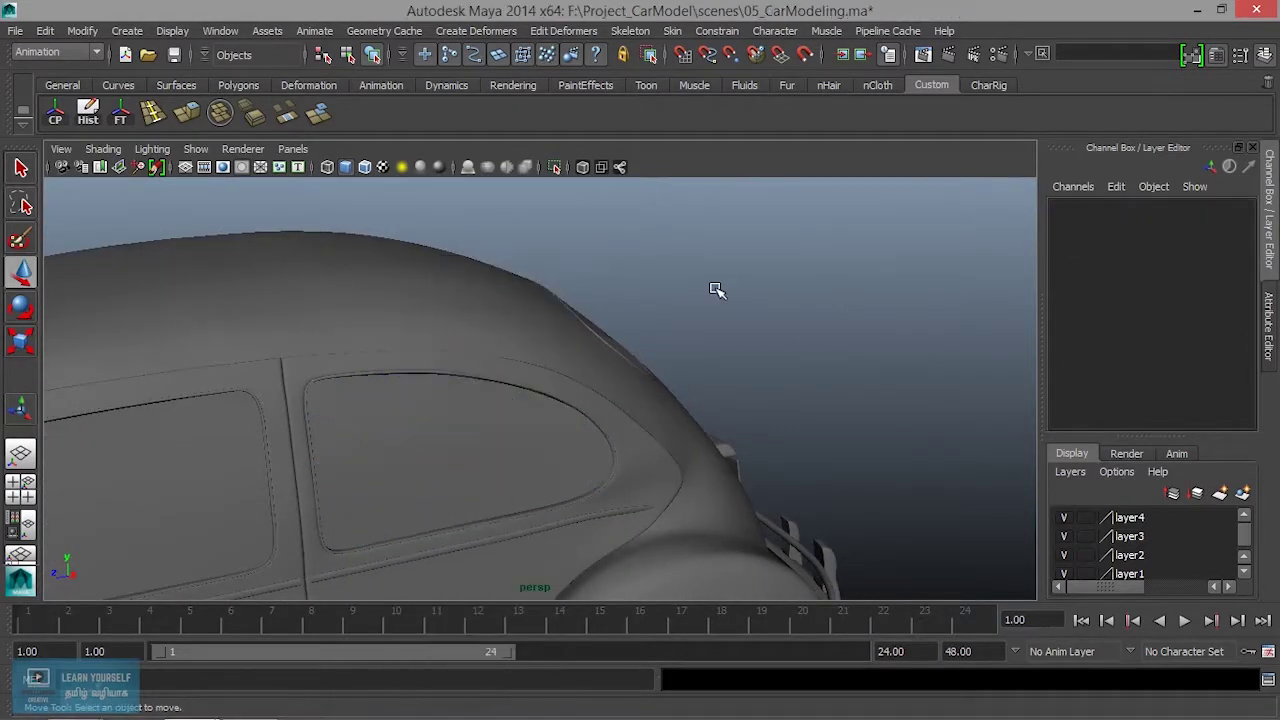
- Select the window grid, enter vertex mode, and raise a vertex toward the roof edge
mouse_move(697, 401)
left_mouse_down("alt")
mouse_move(571, 434)
mouse_move(437, 423)
mouse_move(560, 457)
mouse_move(498, 440)
mouse_move(737, 571)
mouse_move(571, 483)
mouse_move(697, 483)
left_mouse_up("alt")
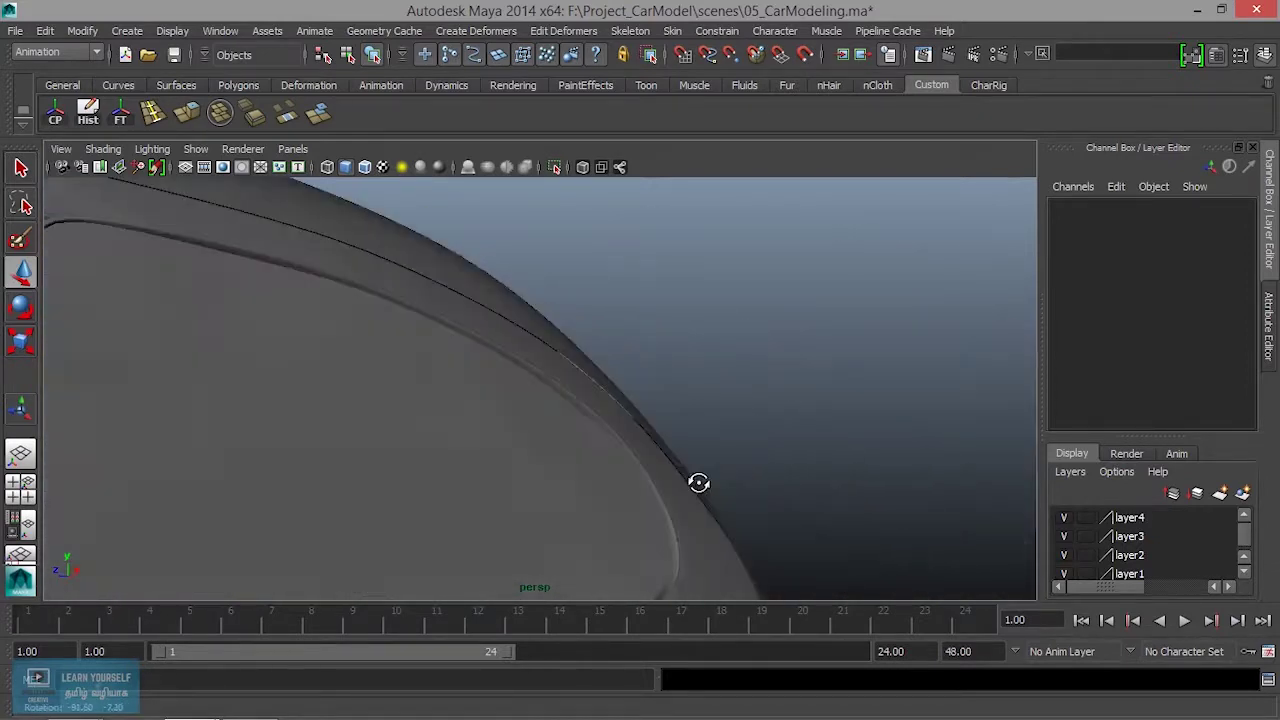
left_click(516, 444)
mouse_move(536, 470)
left_mouse_down("alt")
mouse_move(606, 480)
mouse_move(463, 494)
mouse_move(546, 503)
mouse_move(406, 517)
mouse_move(480, 514)
mouse_move(457, 531)
mouse_move(669, 500)
mouse_move(560, 480)
mouse_move(646, 517)
left_mouse_up("alt")
right_click(611, 500)
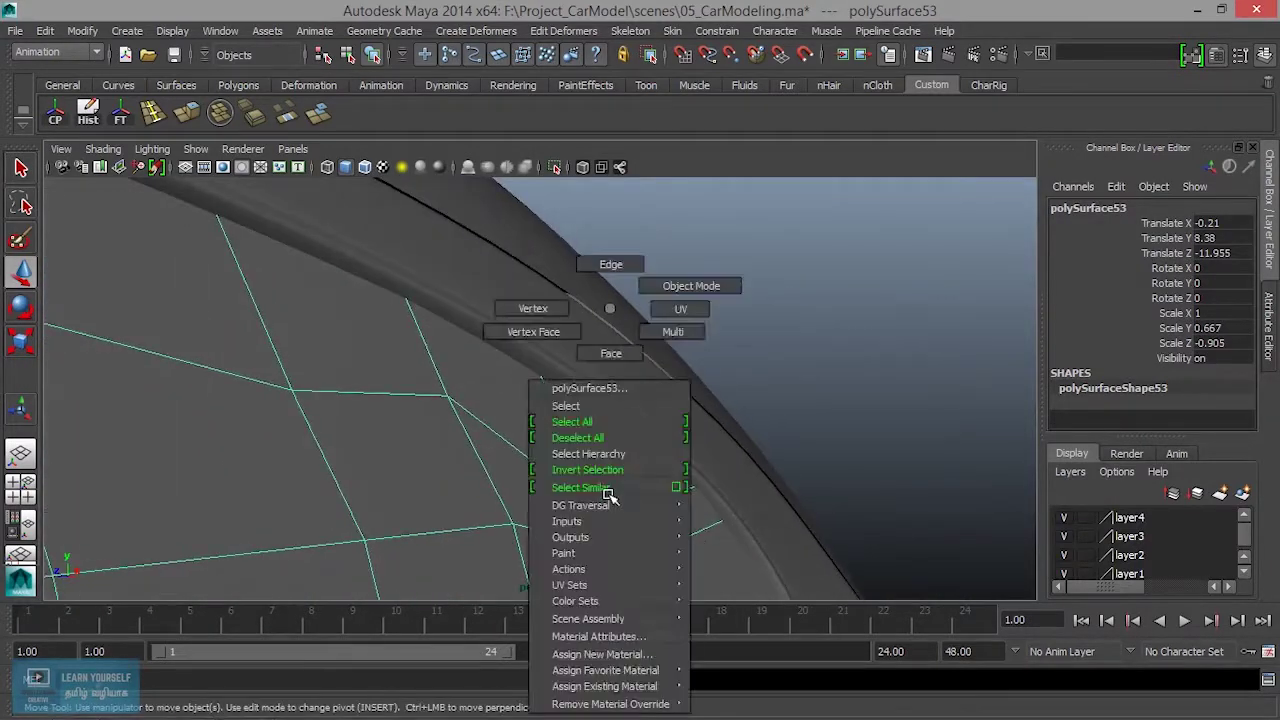
right_click_drag(556, 323, 540, 309)
left_click(607, 517)
left_click_drag(611, 484, 609, 433)
- Shift two adjacent edge vertices sideways toward the window frame
left_click_drag(643, 516, 714, 523, "alt")
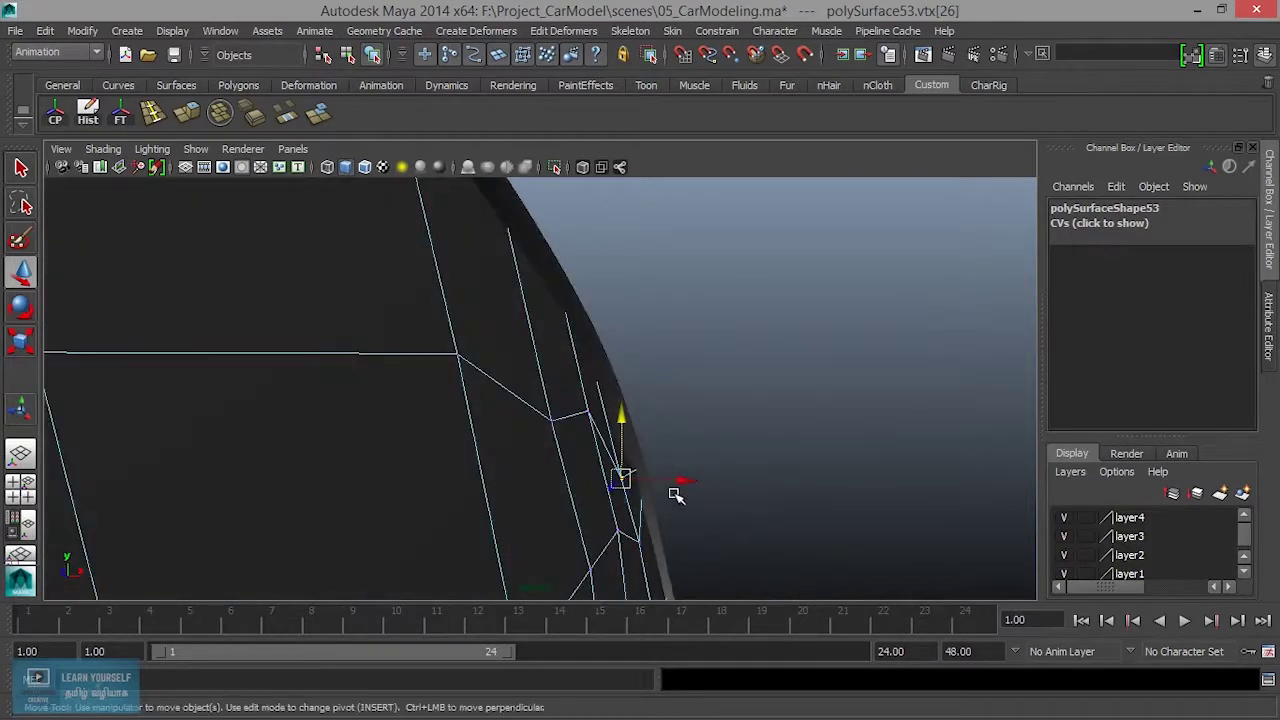
mouse_move(683, 482)
left_mouse_down("alt")
mouse_move(609, 520)
mouse_move(577, 357)
mouse_move(611, 394)
left_mouse_up("alt")
left_click_drag(611, 394, 628, 441, "alt")
left_click_drag(643, 387, 643, 381)
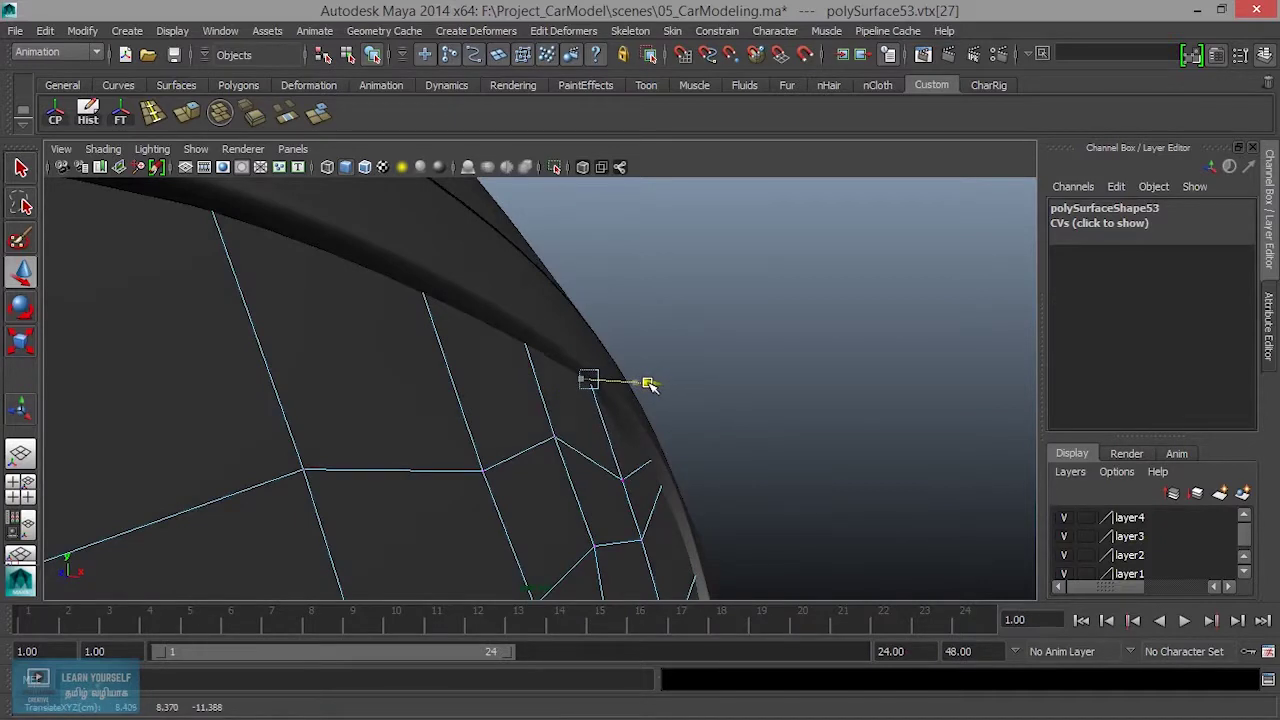
left_click(652, 458)
left_click_drag(654, 457, 640, 486, "alt")
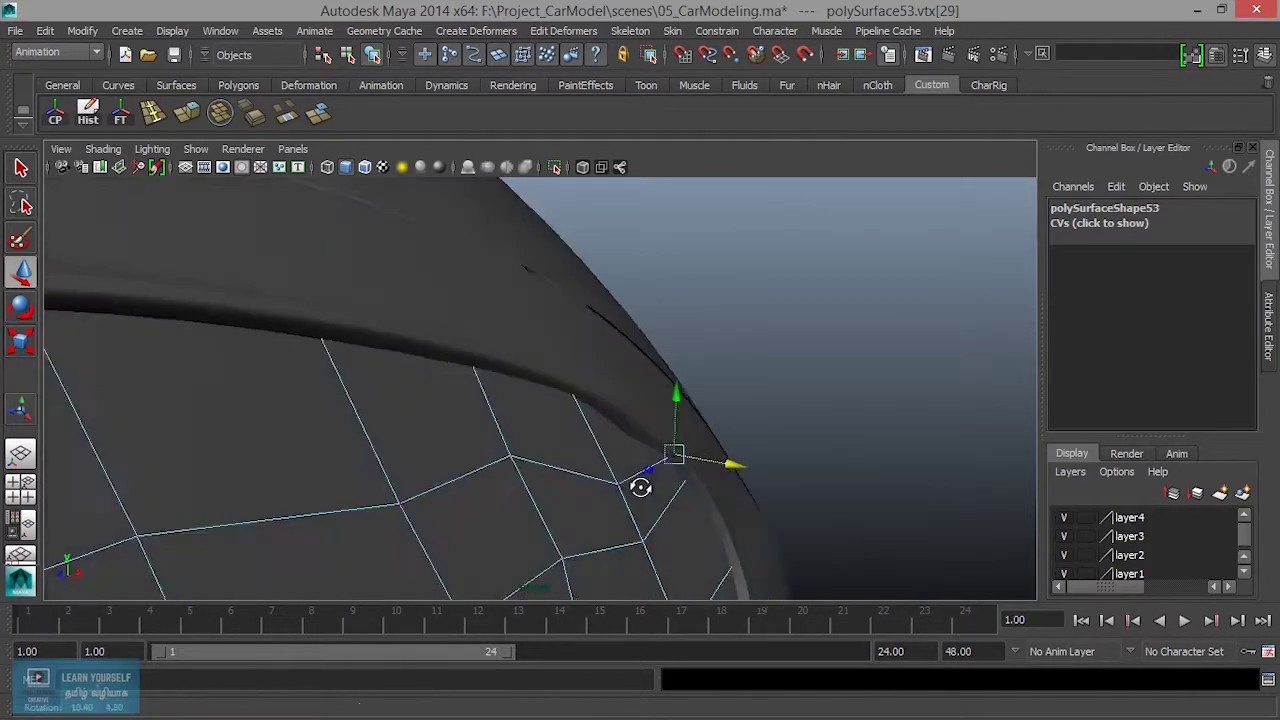
mouse_move(688, 437)
left_mouse_down()
mouse_move(700, 451)
mouse_move(660, 492)
left_mouse_up()
- Select vtx[15] on the frame edge and slide it along X
mouse_move(651, 414)
left_mouse_down("alt")
mouse_move(600, 500)
mouse_move(494, 394)
mouse_move(423, 366)
mouse_move(623, 471)
mouse_move(617, 399)
left_mouse_up("alt")
left_click_drag(608, 348, 608, 348)
left_click_drag(608, 348, 650, 345, "alt")
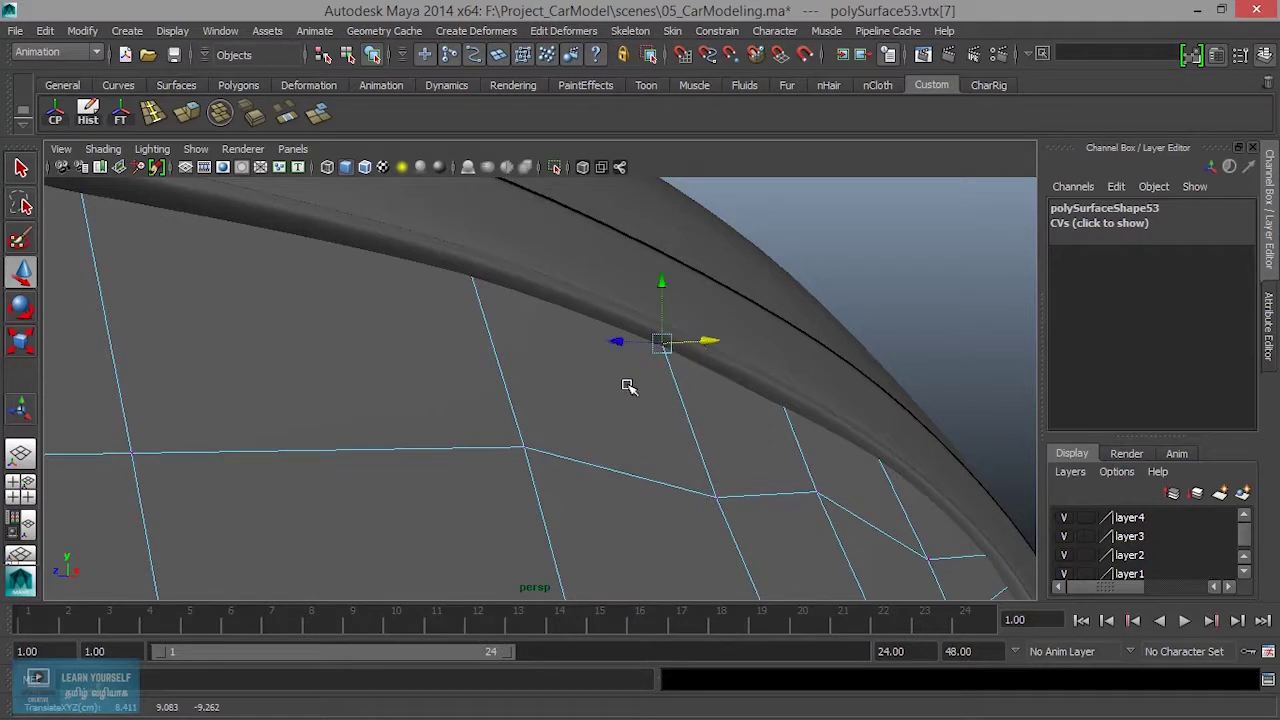
left_click_drag(625, 378, 582, 398, "alt")
key("ctrl+z")
key("ctrl+z")
key("ctrl+z")
key("ctrl+z")
left_click(424, 342)
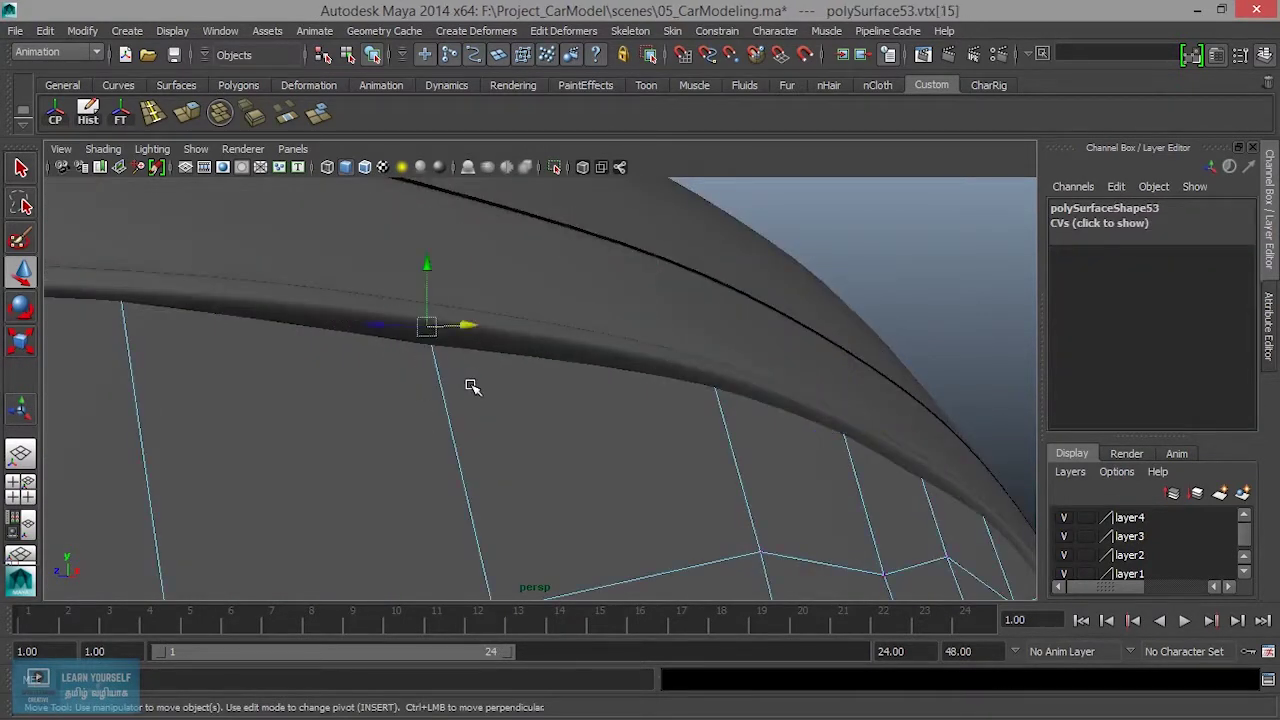
left_click_drag(472, 333, 482, 330)
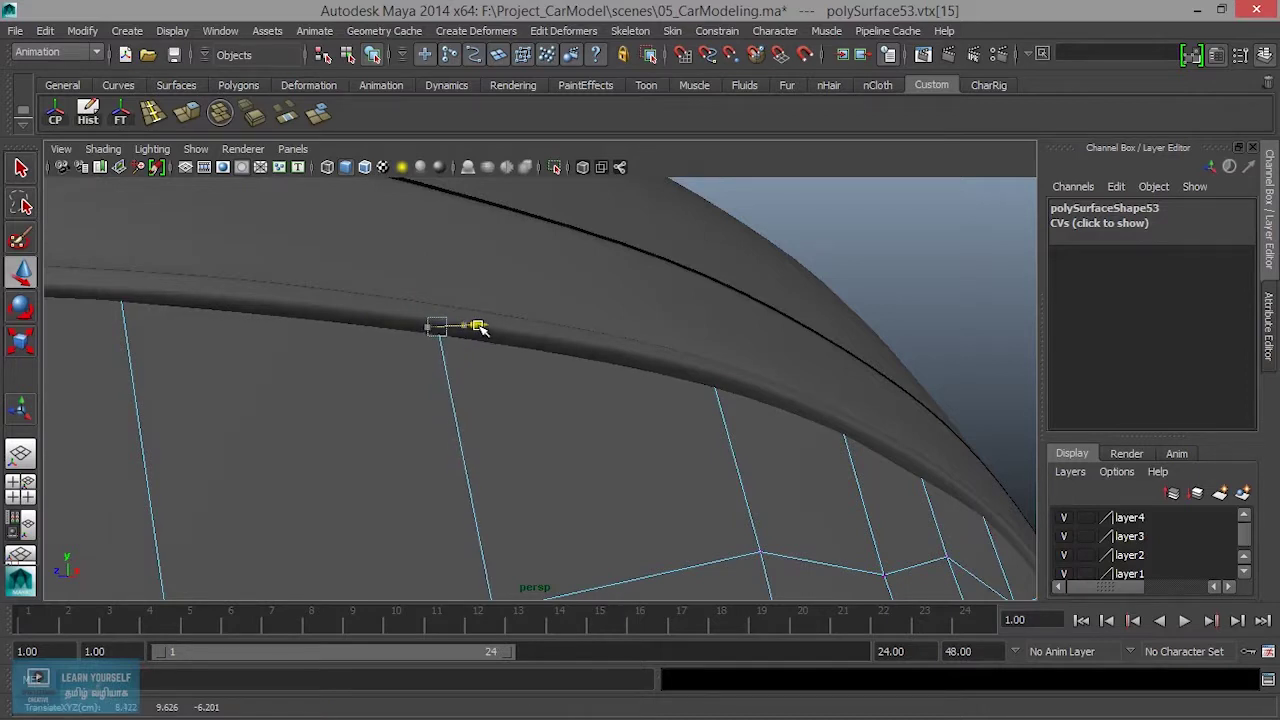
- Return to Object Mode and clear the vertex selection
mouse_move(548, 413)
left_mouse_down("alt")
mouse_move(583, 520)
mouse_move(734, 437)
mouse_move(694, 466)
mouse_move(754, 475)
mouse_move(371, 343)
mouse_move(403, 386)
mouse_move(180, 371)
left_mouse_up("alt")
mouse_move(243, 396)
left_mouse_down("alt")
mouse_move(406, 517)
mouse_move(594, 429)
left_mouse_up("alt")
right_click(590, 400)
right_click_drag(590, 400, 670, 286)
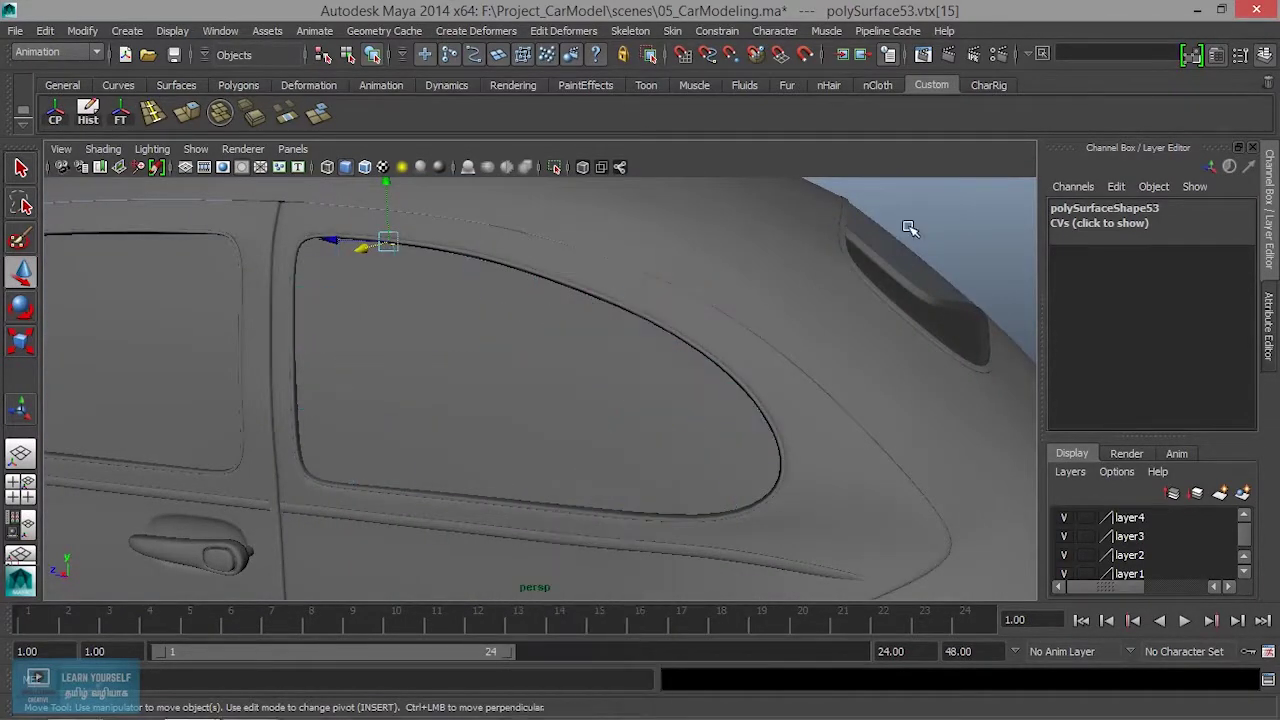
left_click(906, 226)
mouse_move(846, 277)
left_mouse_down("alt")
mouse_move(674, 406)
mouse_move(446, 406)
mouse_move(423, 394)
mouse_move(505, 393)
mouse_move(497, 460)
mouse_move(703, 477)
mouse_move(556, 494)
mouse_move(403, 437)
mouse_move(691, 526)
mouse_move(517, 466)
mouse_move(626, 507)
mouse_move(243, 500)
mouse_move(829, 480)
mouse_move(523, 509)
mouse_move(643, 360)
mouse_move(474, 451)
mouse_move(363, 460)
mouse_move(285, 345)
mouse_move(529, 369)
mouse_move(391, 423)
mouse_move(486, 509)
mouse_move(567, 538)
mouse_move(711, 534)
mouse_move(554, 471)
mouse_move(846, 486)
mouse_move(822, 456)
mouse_move(577, 366)
mouse_move(646, 357)
mouse_move(724, 406)
mouse_move(697, 463)
mouse_move(874, 451)
mouse_move(609, 443)
mouse_move(449, 390)
mouse_move(580, 429)
left_mouse_up("alt")
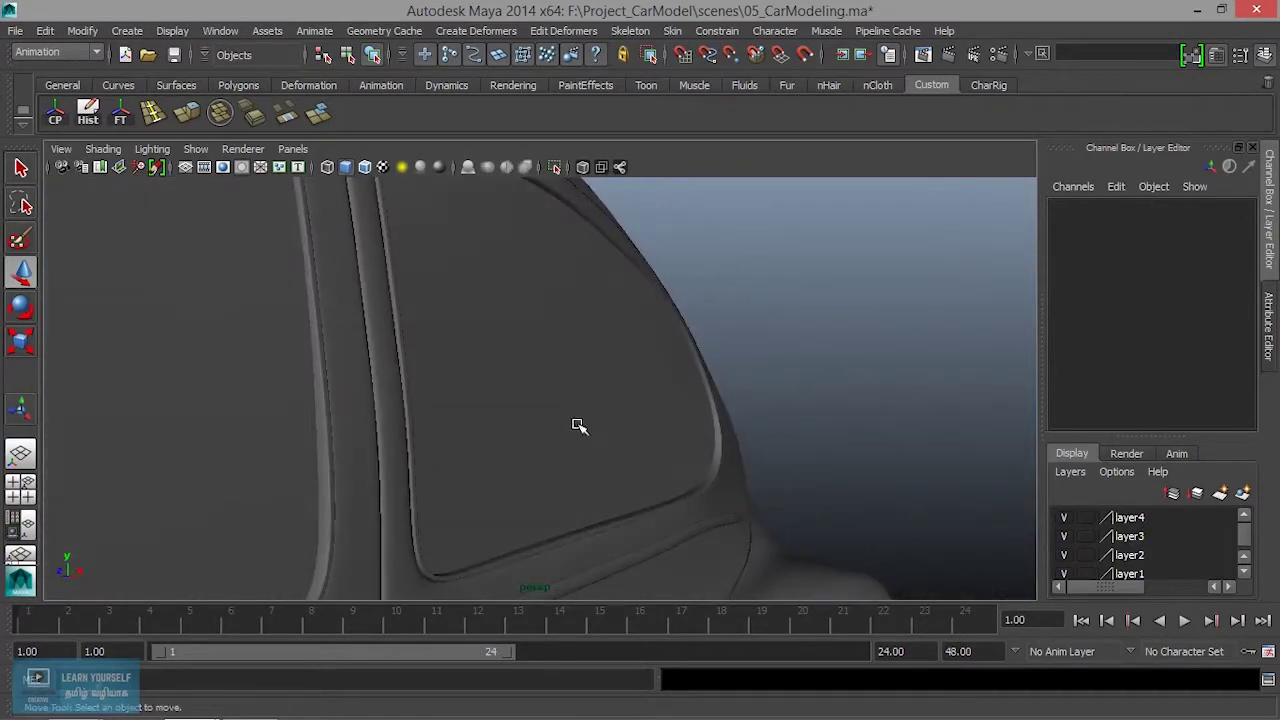
left_click(551, 389)
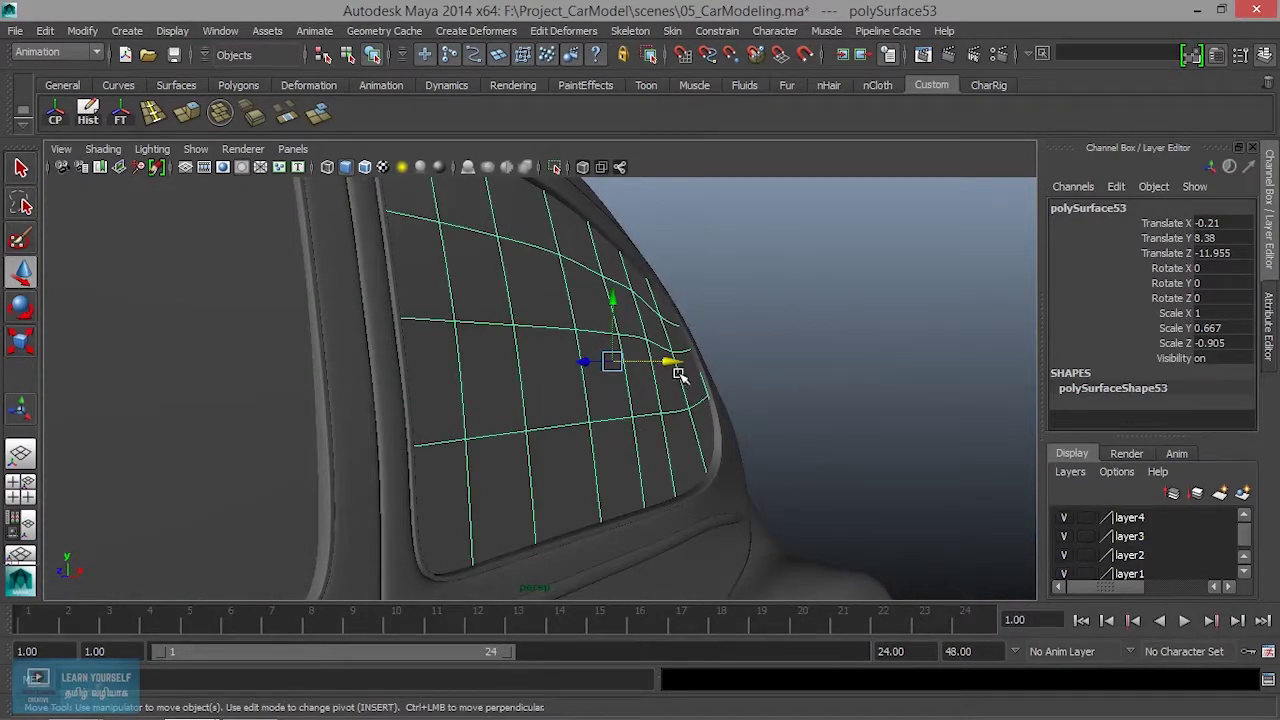
- Test nudging the window glass along X and tilting it around Z
left_click_drag(673, 366, 679, 367)
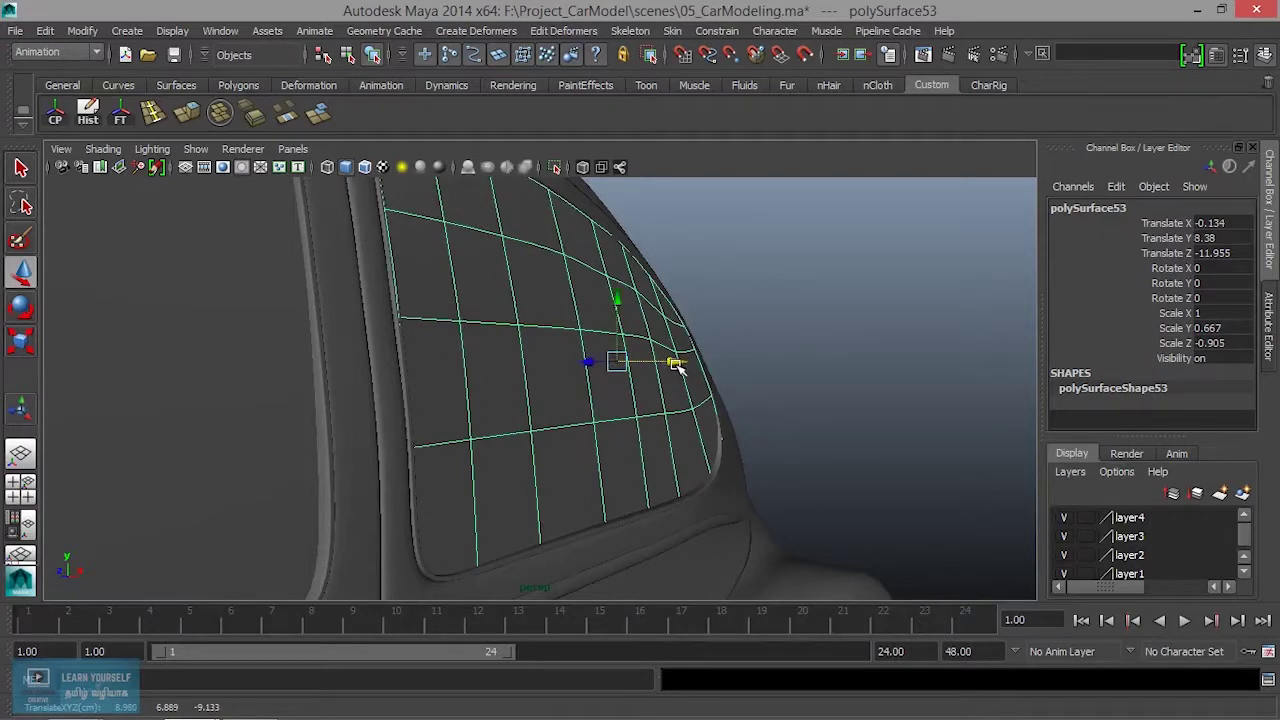
key("e")
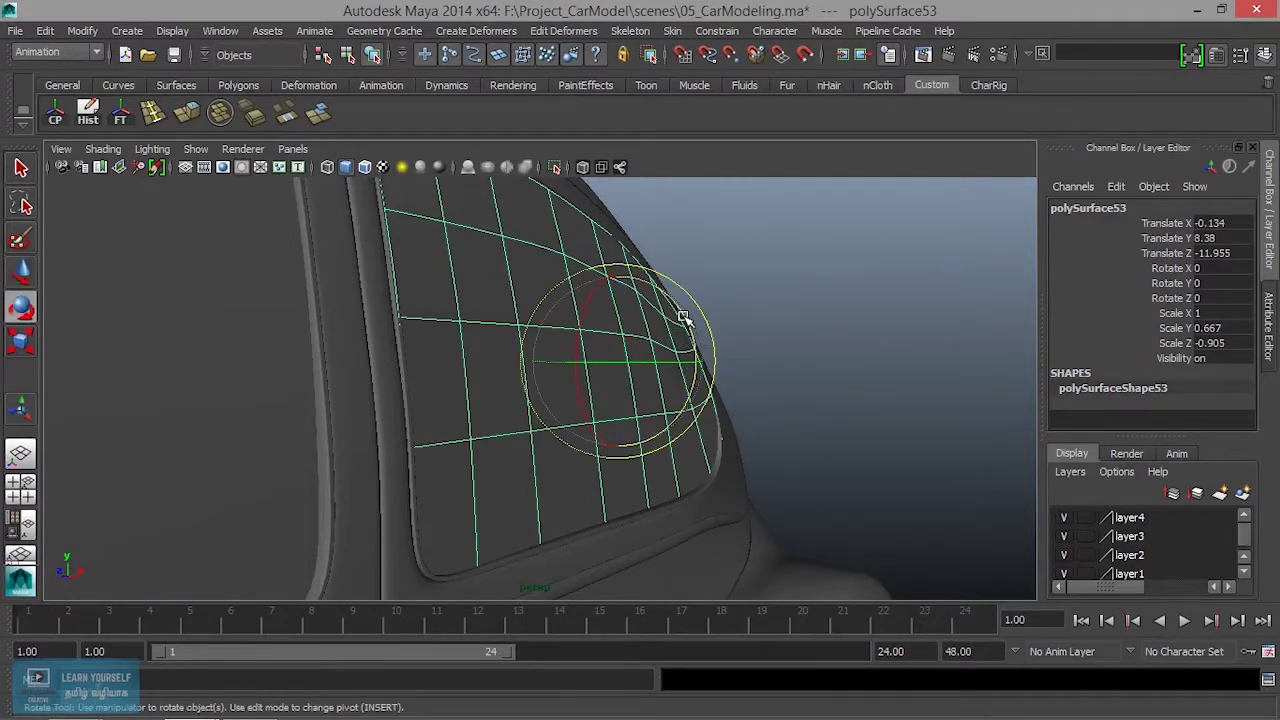
left_click_drag(683, 316, 680, 315)
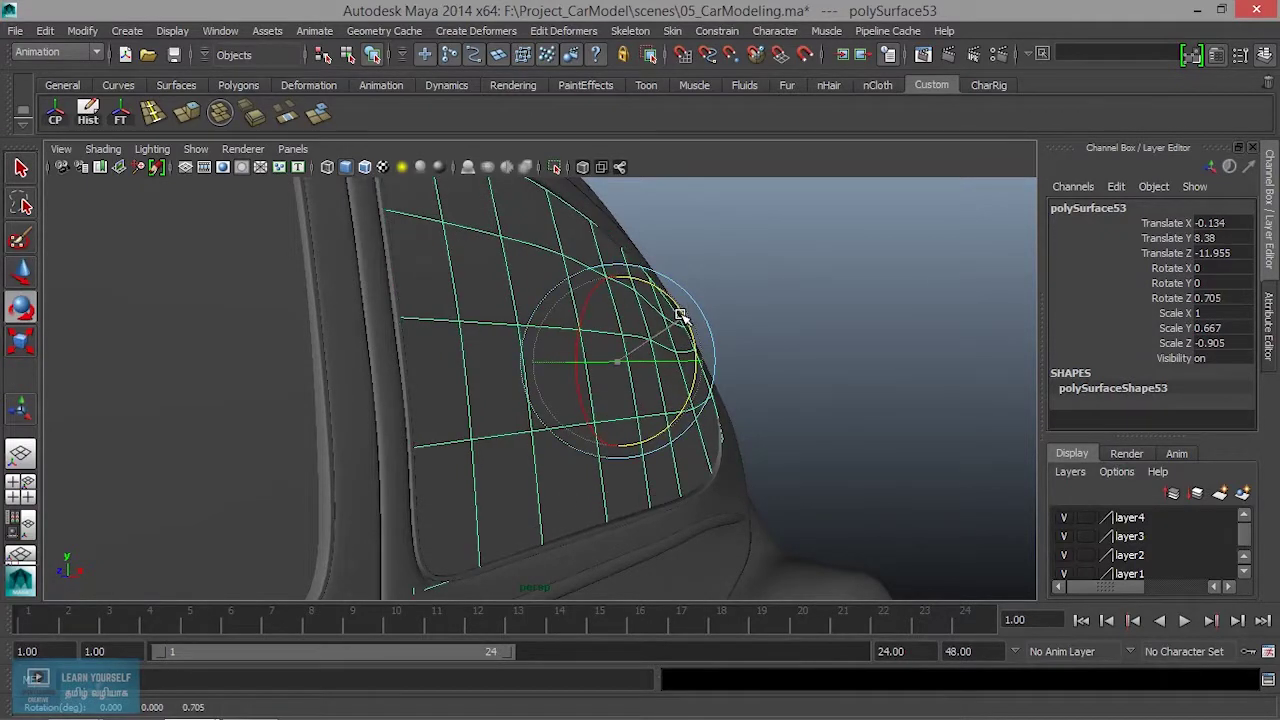
mouse_move(673, 403)
left_mouse_down("alt")
mouse_move(586, 420)
mouse_move(606, 409)
mouse_move(643, 449)
mouse_move(423, 466)
mouse_move(486, 480)
mouse_move(586, 457)
mouse_move(743, 449)
mouse_move(749, 409)
mouse_move(703, 417)
left_mouse_up("alt")
key("w")
- Undo the test move and rotation of the window glass
scroll(514, 470, "down", 3)
scroll(715, 442, "up", 3)
middle_click_drag(703, 417, 547, 473, "alt")
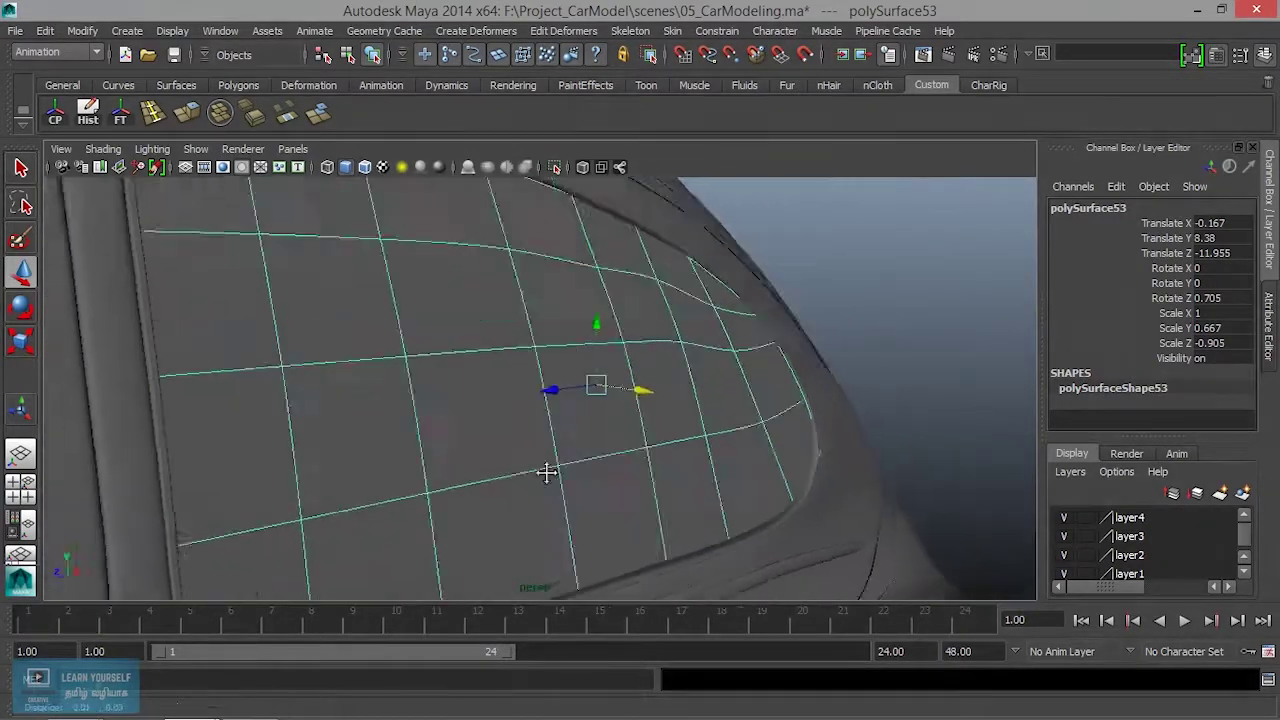
left_click_drag(547, 473, 777, 451, "alt")
middle_click_drag(777, 451, 869, 320, "alt")
right_click_drag(869, 320, 771, 423, "alt")
left_click_drag(771, 423, 669, 463, "alt")
middle_click_drag(669, 463, 803, 509, "alt")
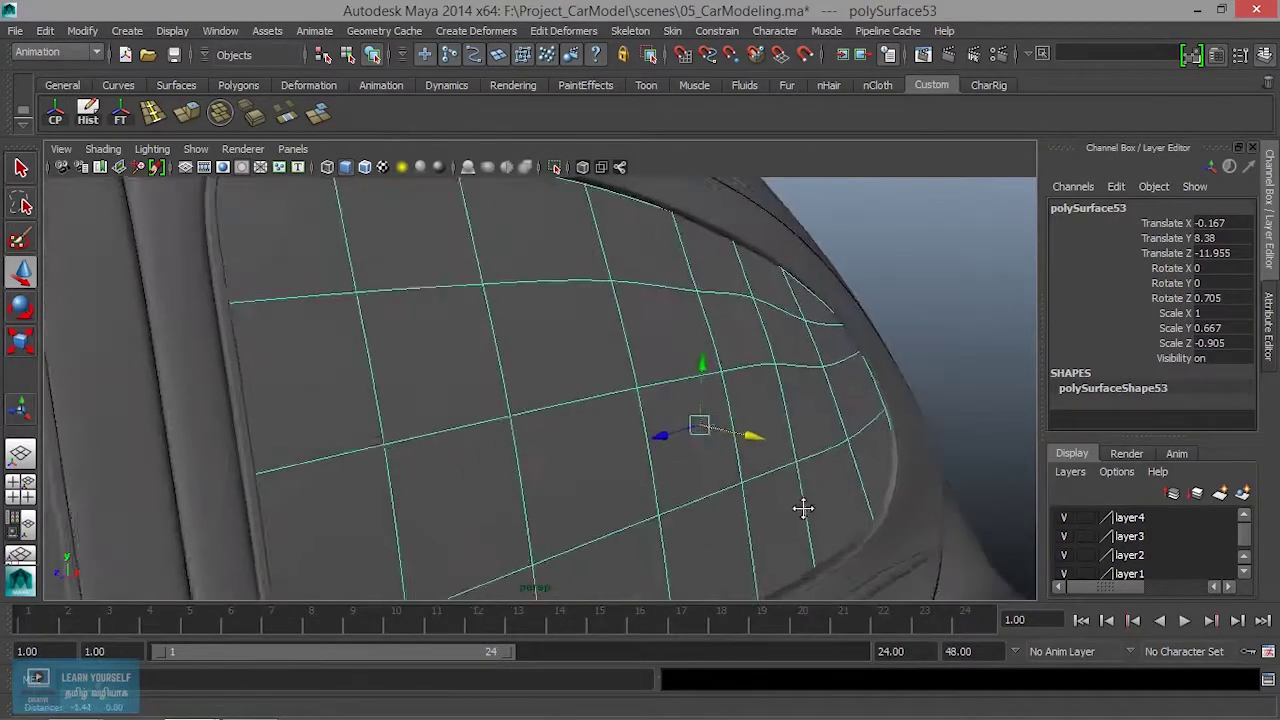
scroll(805, 507, "down", 3)
left_click_drag(805, 507, 463, 467, "alt")
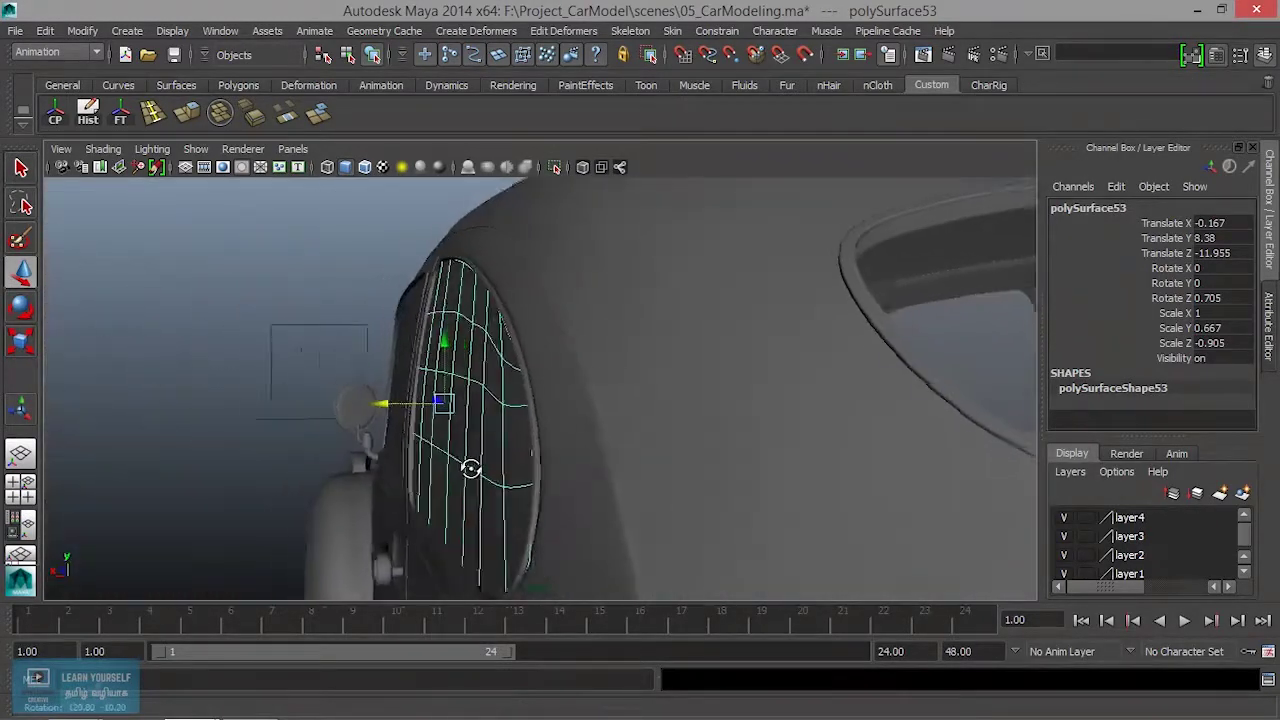
key("ctrl+z")
key("ctrl+z")
key("ctrl+z")
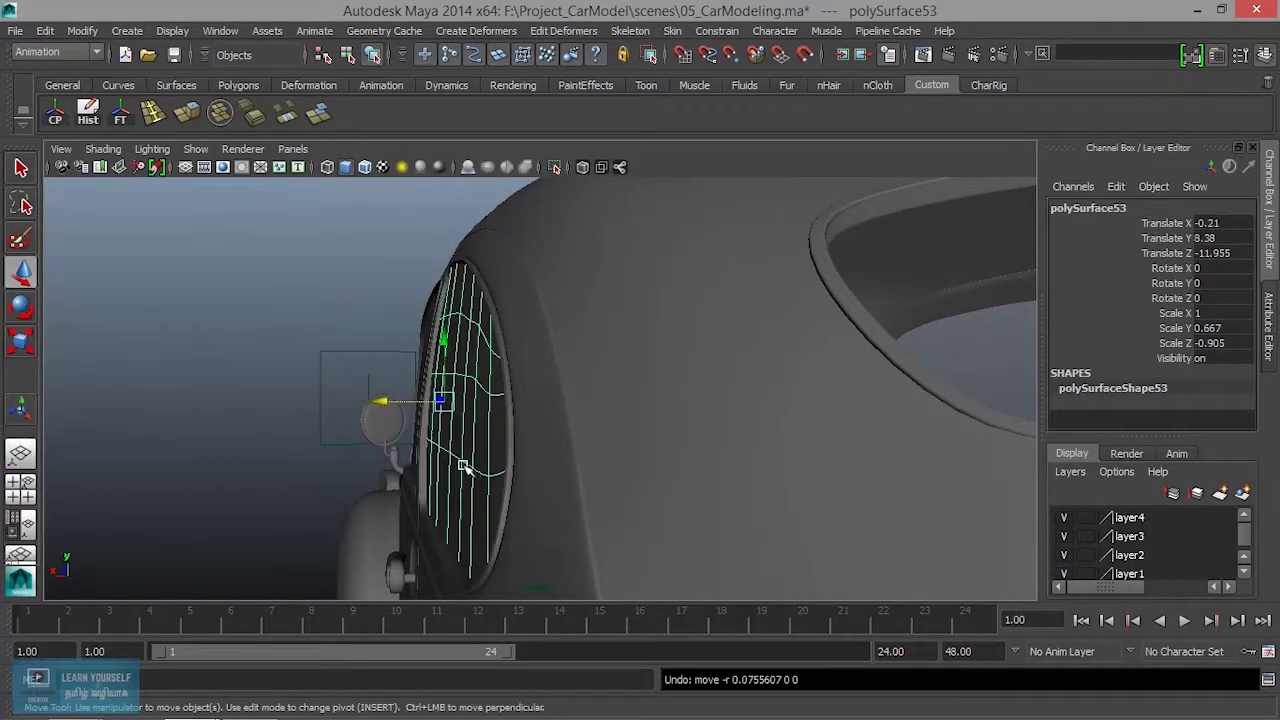
left_click_drag(463, 467, 689, 474, "alt")
- Reselect the rear window glass, polySurface53
mouse_move(903, 323)
left_mouse_down("alt")
mouse_move(830, 445)
mouse_move(528, 451)
left_mouse_up("alt")
left_click(830, 445)
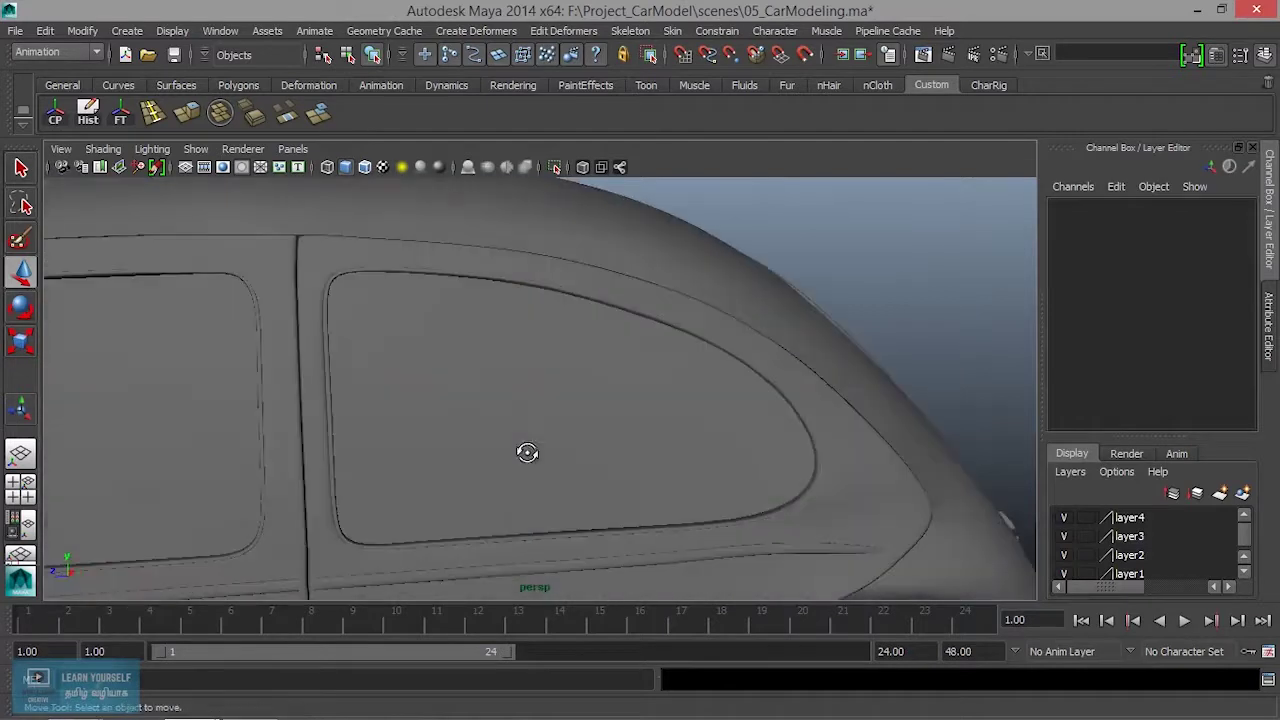
left_click(541, 459)
scroll(541, 459, "down", 4)
left_click(700, 347)
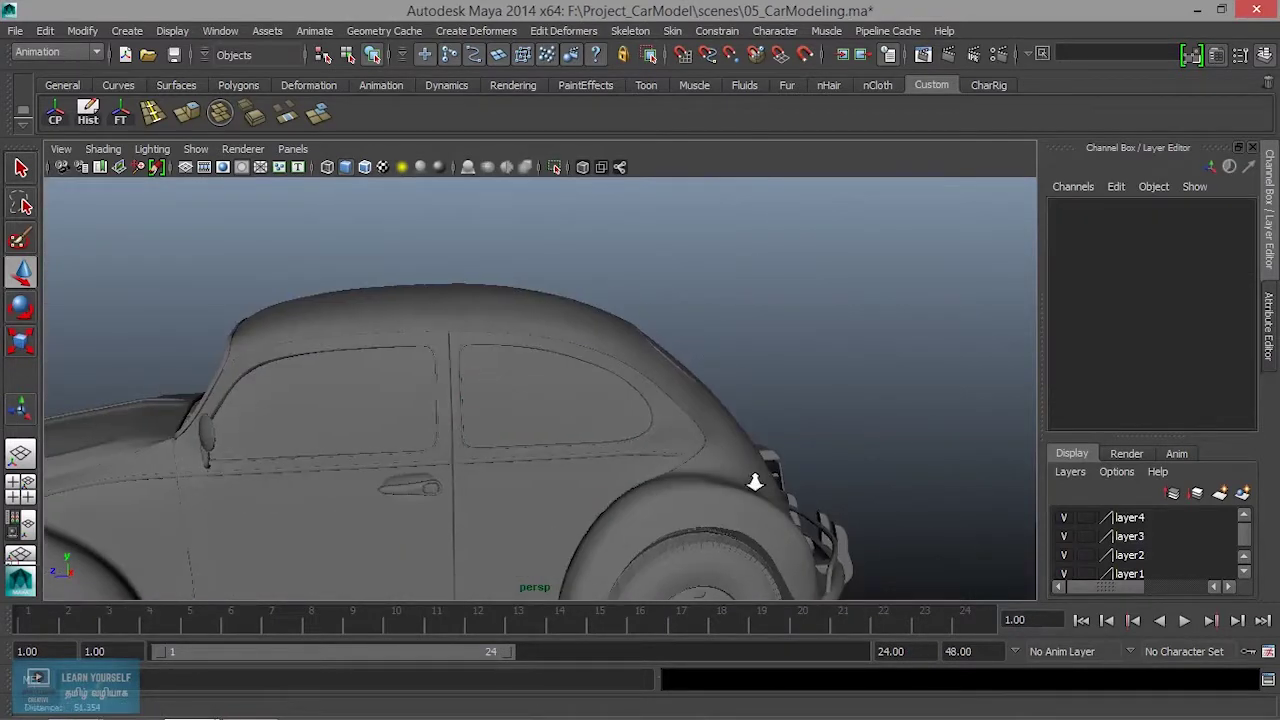
scroll(610, 412, "up", 3)
left_click(640, 425)
scroll(630, 429, "up", 4)
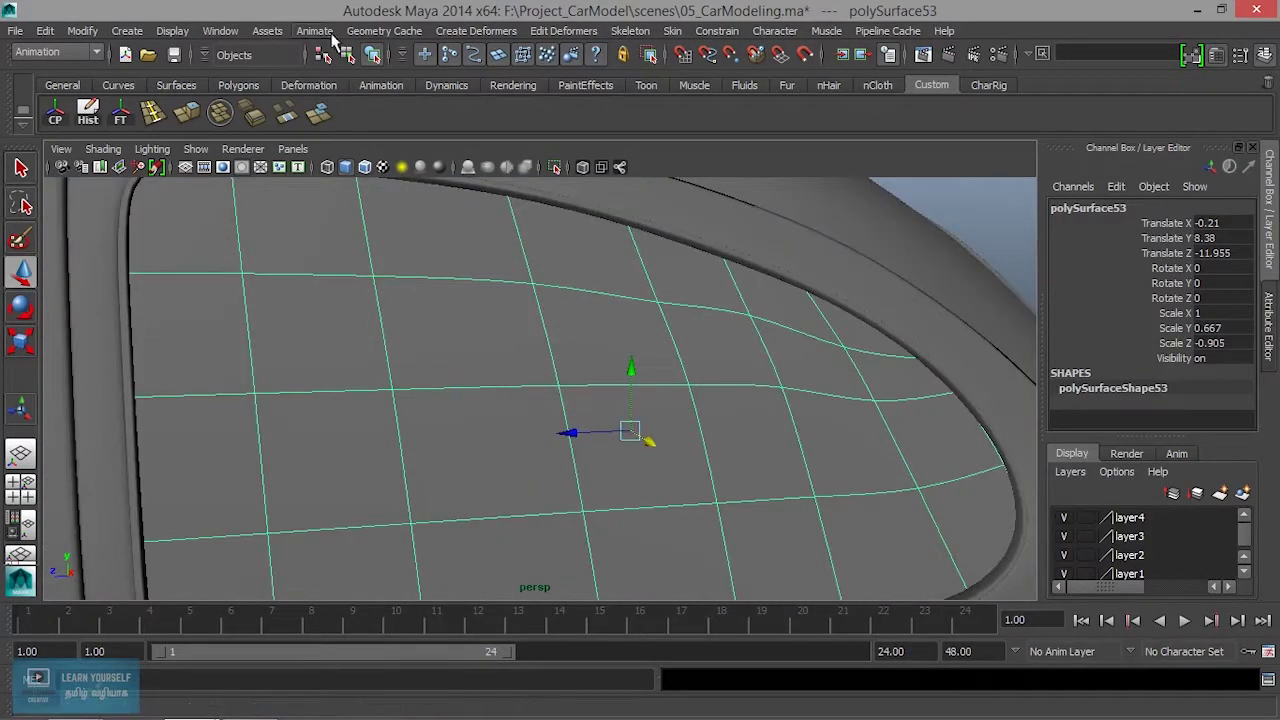
- Switch to the Polygons menu set and start the Sculpt Geometry Tool from the Mesh menu
left_click(81, 54)
left_click(84, 80)
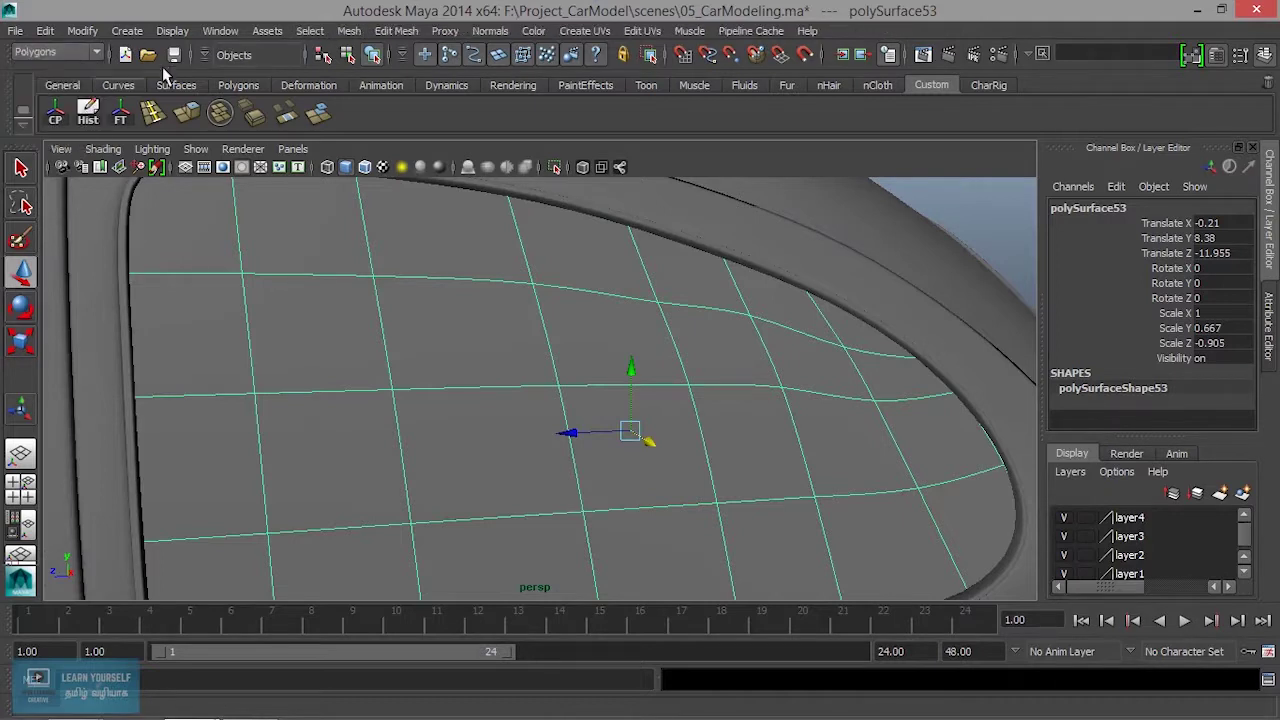
left_click(349, 31)
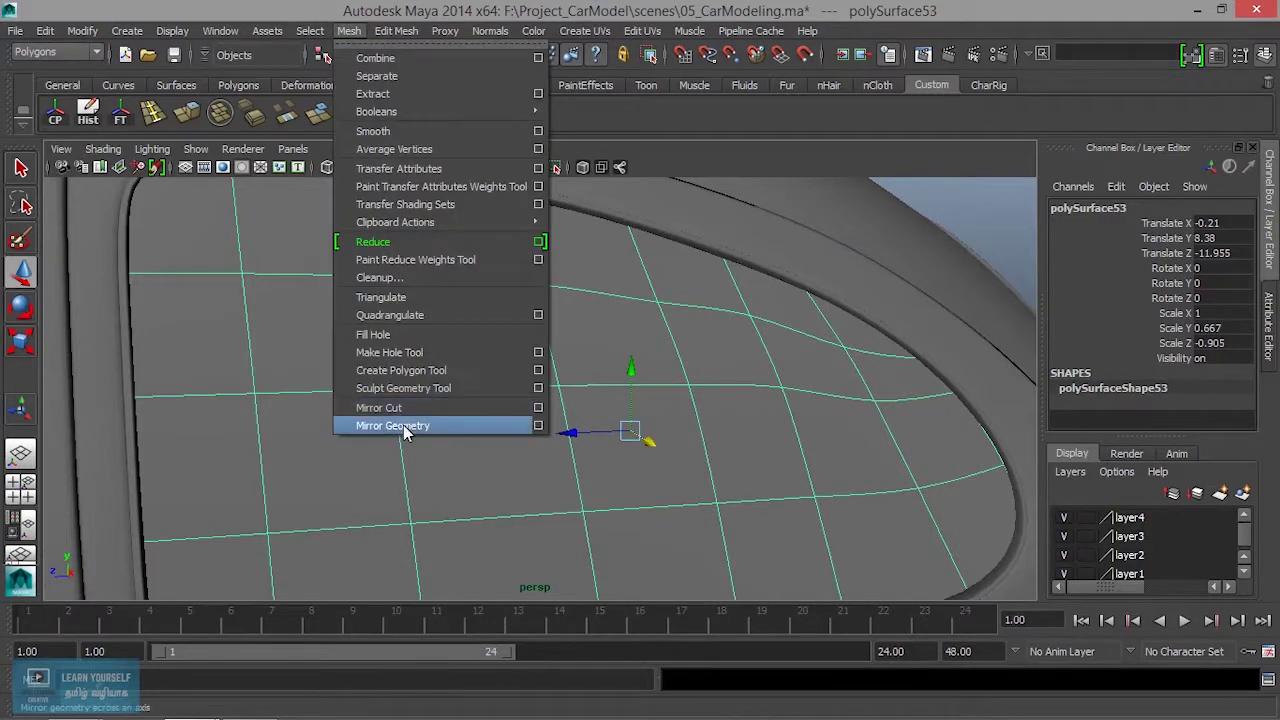
left_click(436, 388)
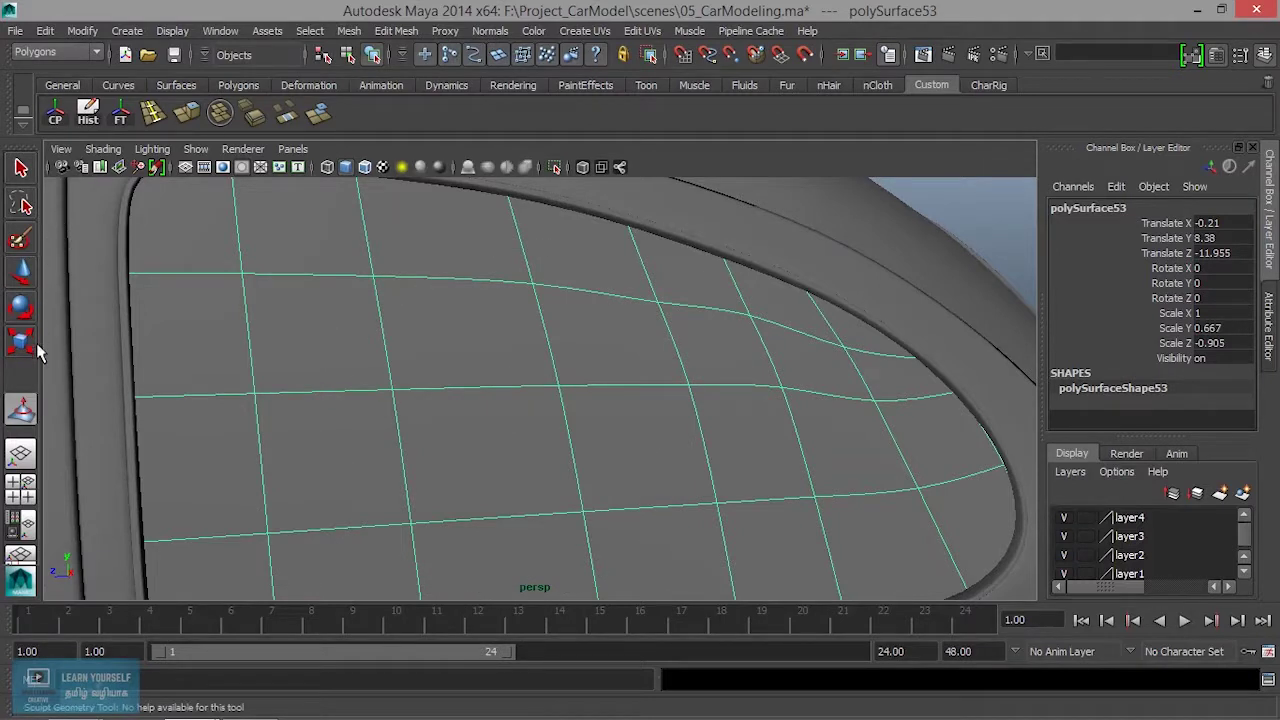
- Set the sculpt brush to Smooth with opacity 0.0874 and radius 0.6289
double_click(22, 412)
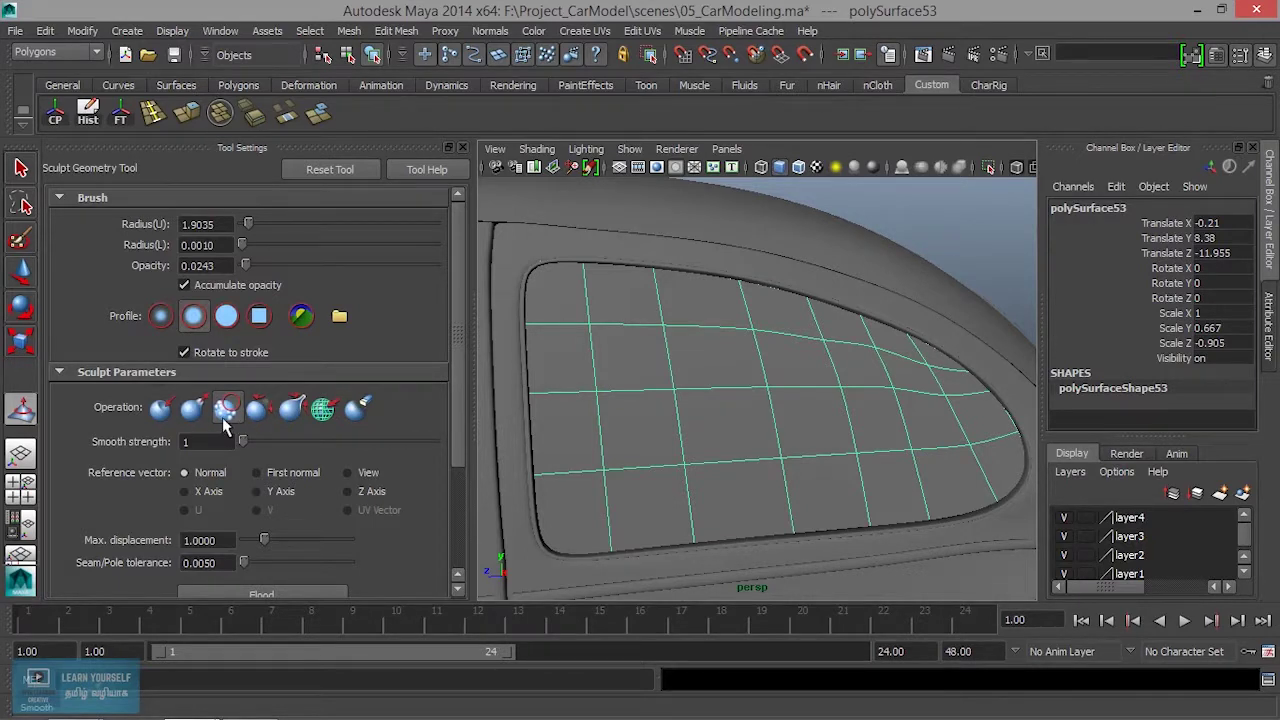
left_click(224, 425)
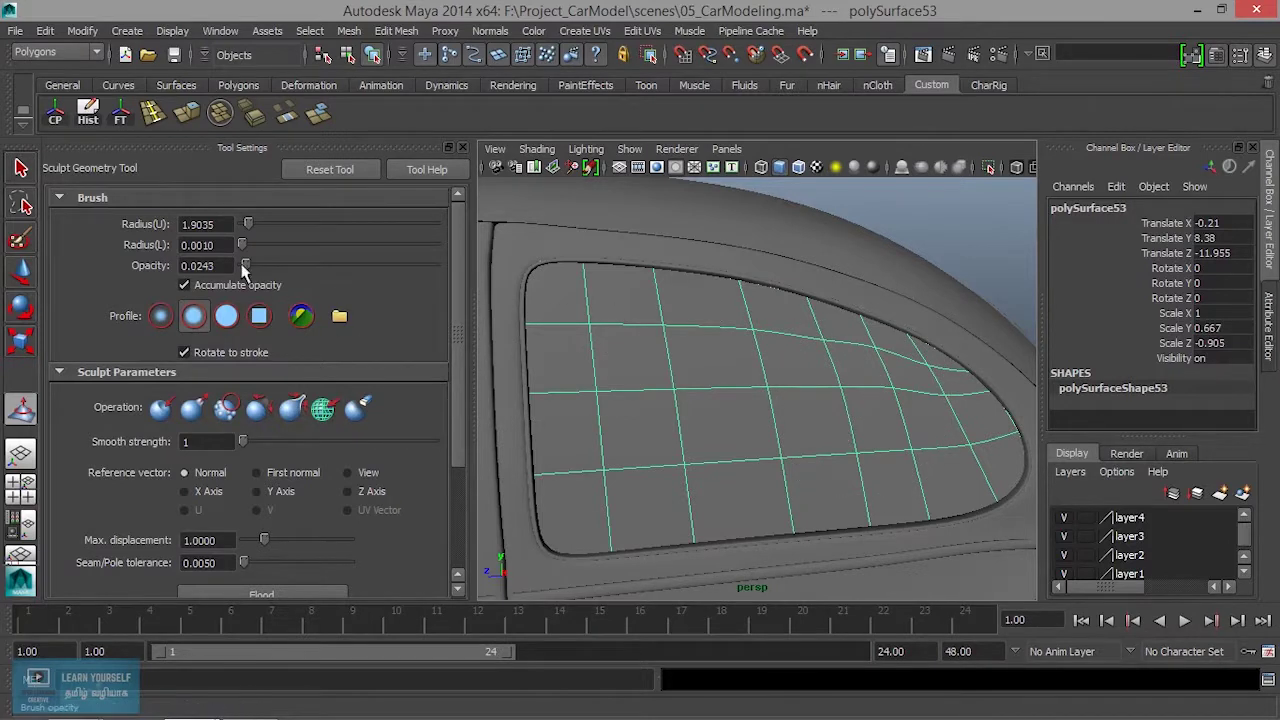
left_click_drag(246, 264, 257, 265)
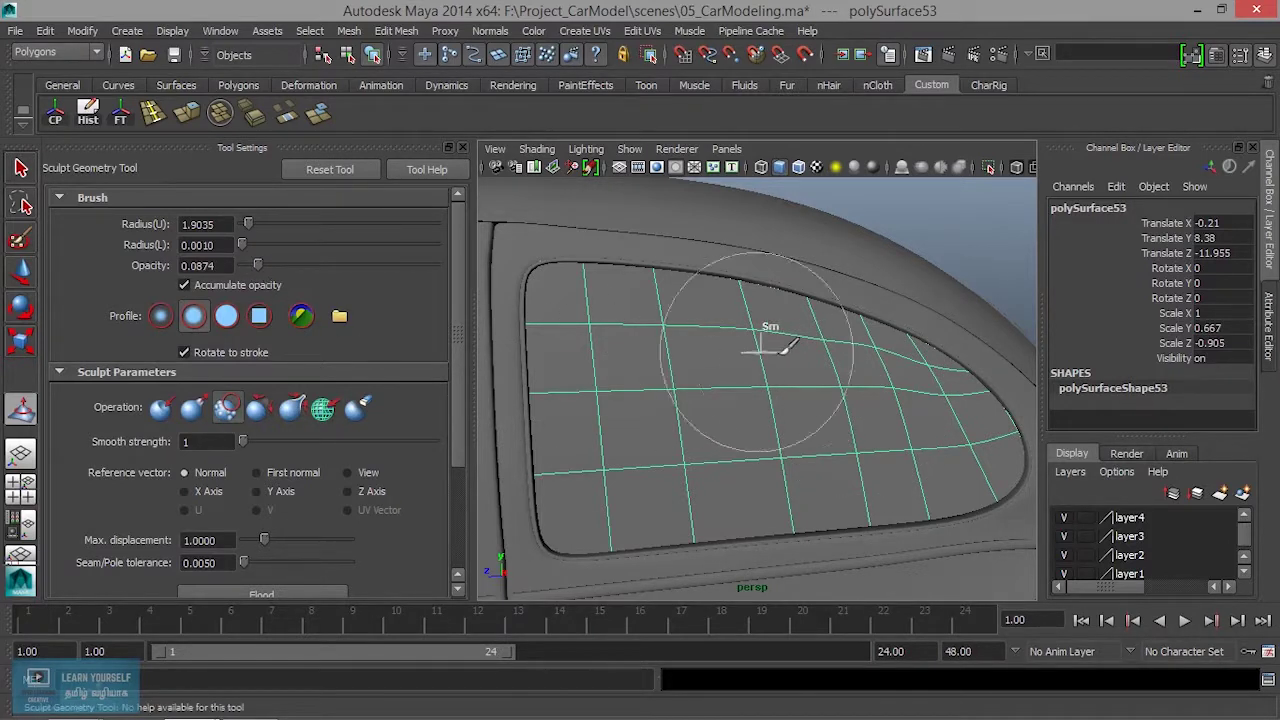
scroll(840, 420, "up", 3)
scroll(828, 428, "up", 2)
middle_click_drag(828, 428, 606, 360, "alt")
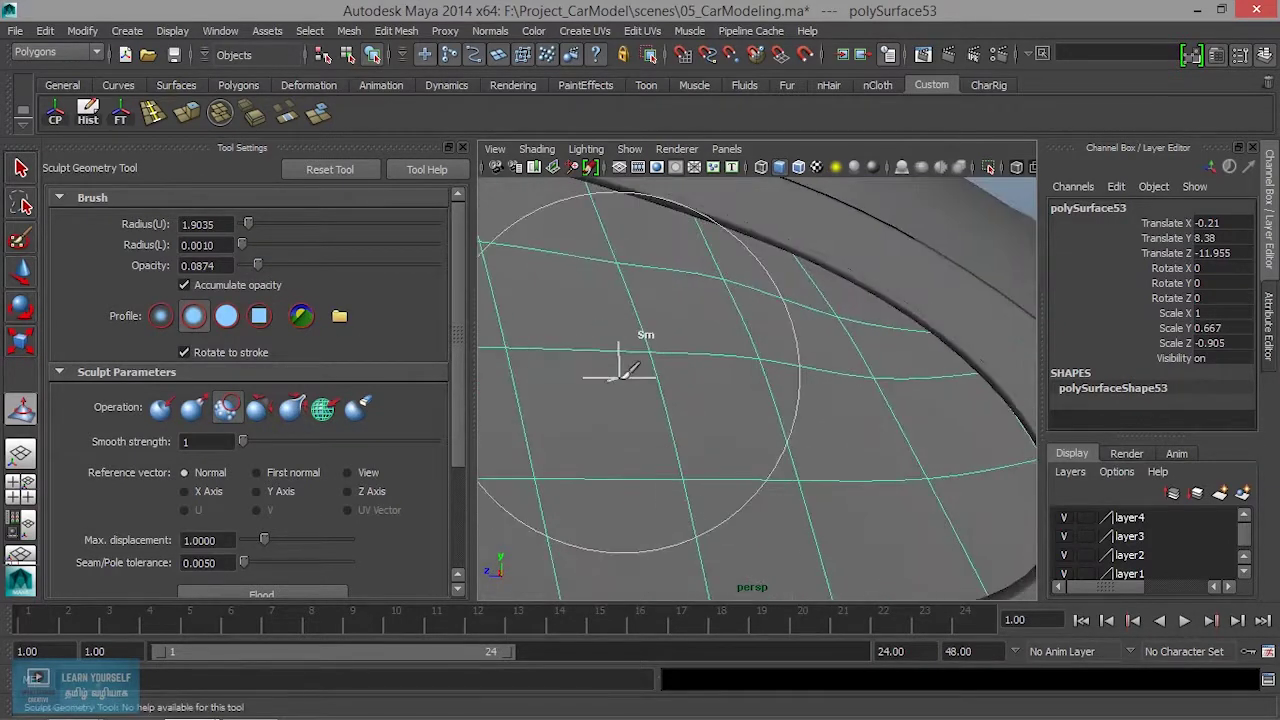
left_click_drag(606, 372, 671, 371)
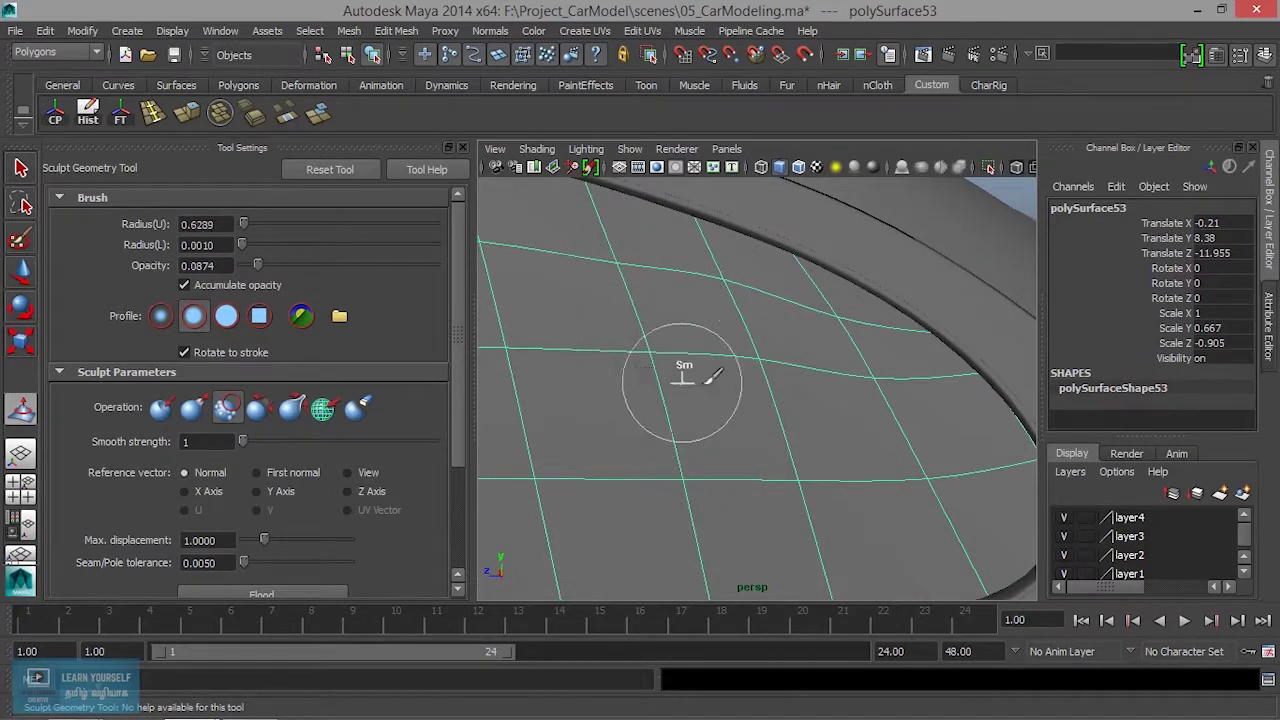
- Brush smoothing strokes across the rear window glass, undoing a stroke that left a crease
mouse_move(757, 360)
left_mouse_down()
mouse_move(760, 318)
mouse_move(869, 379)
left_mouse_up()
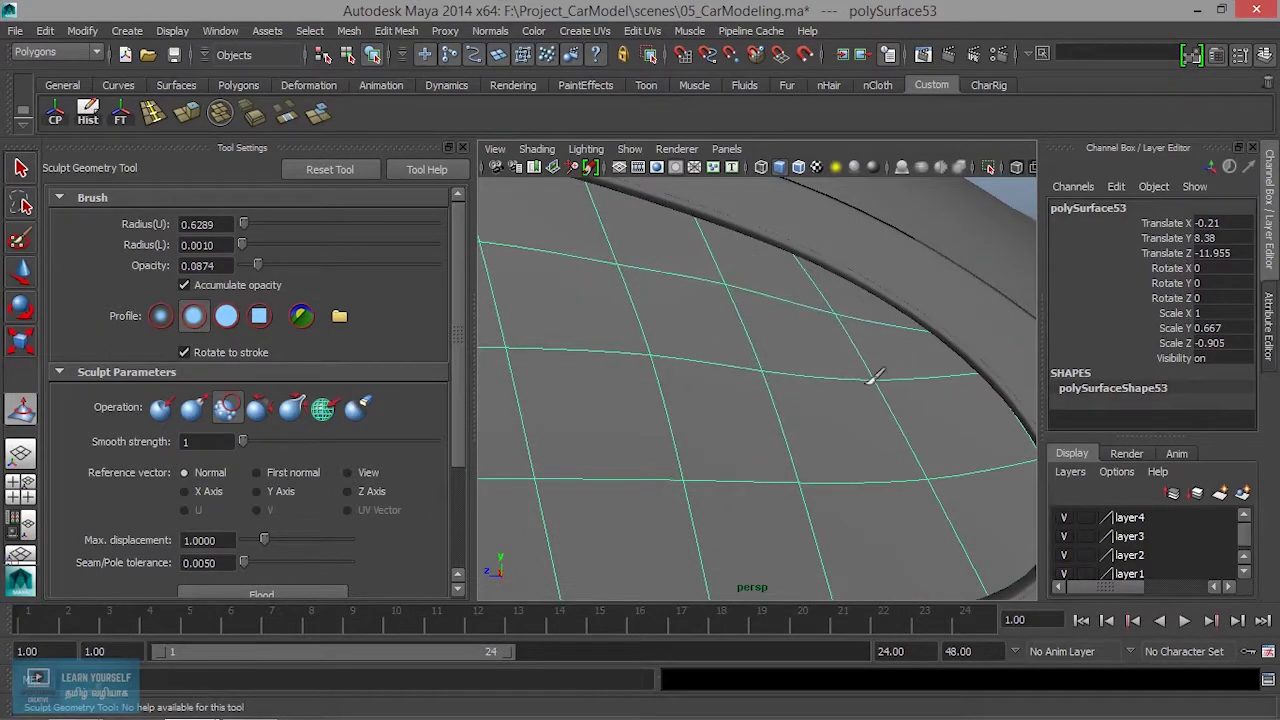
left_click_drag(697, 277, 841, 380)
scroll(850, 440, "down", 5)
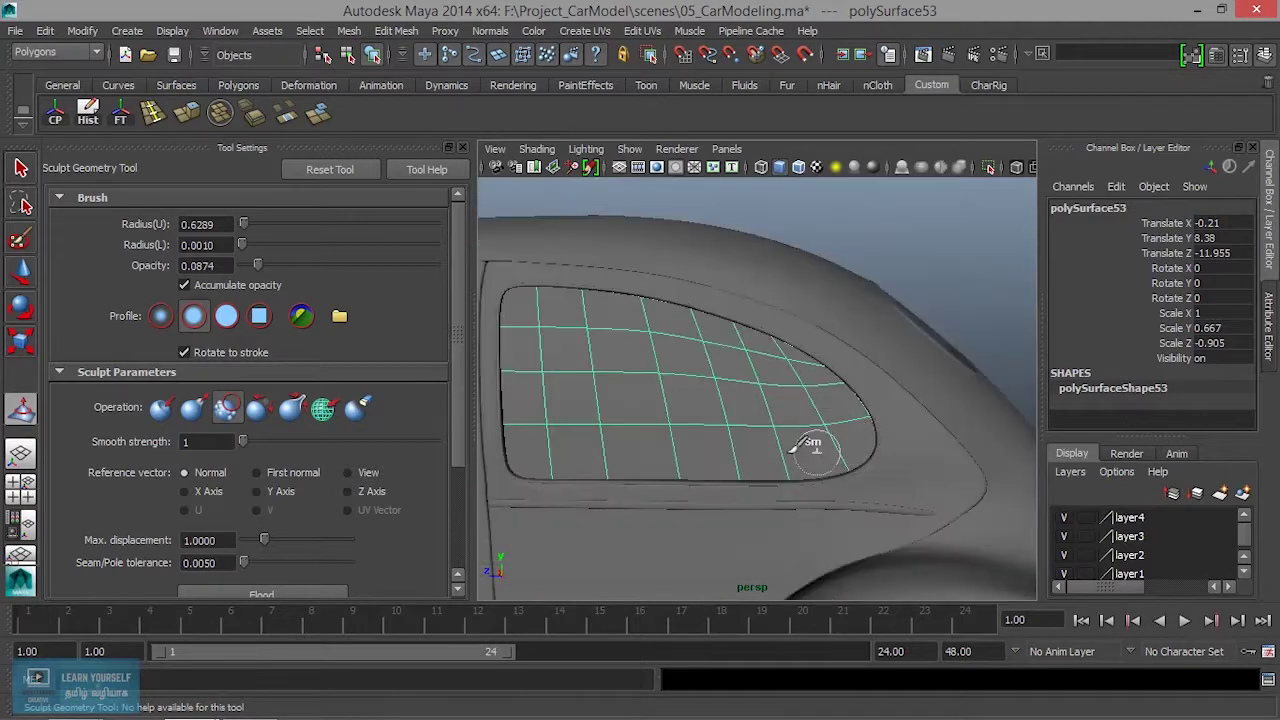
scroll(808, 440, "down", 3)
mouse_move(643, 391)
left_mouse_down()
mouse_move(815, 380)
mouse_move(734, 366)
left_mouse_up()
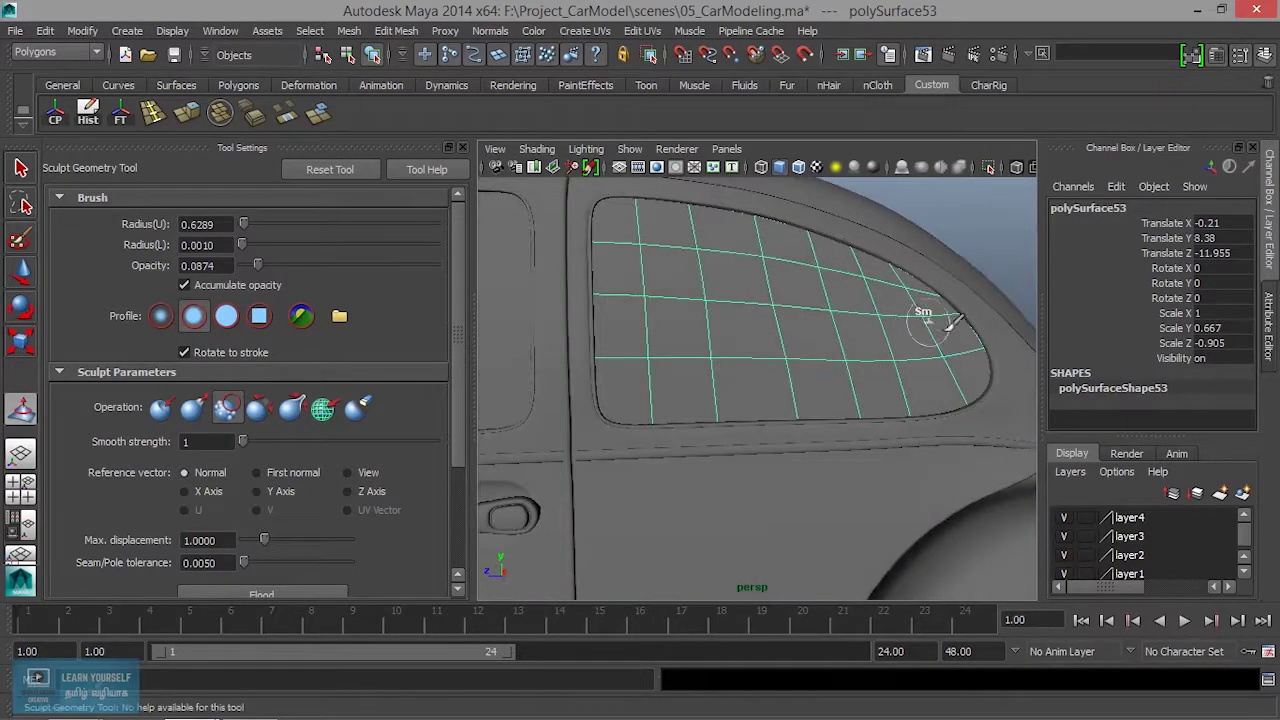
left_click_drag(937, 286, 965, 332)
key("ctrl+z")
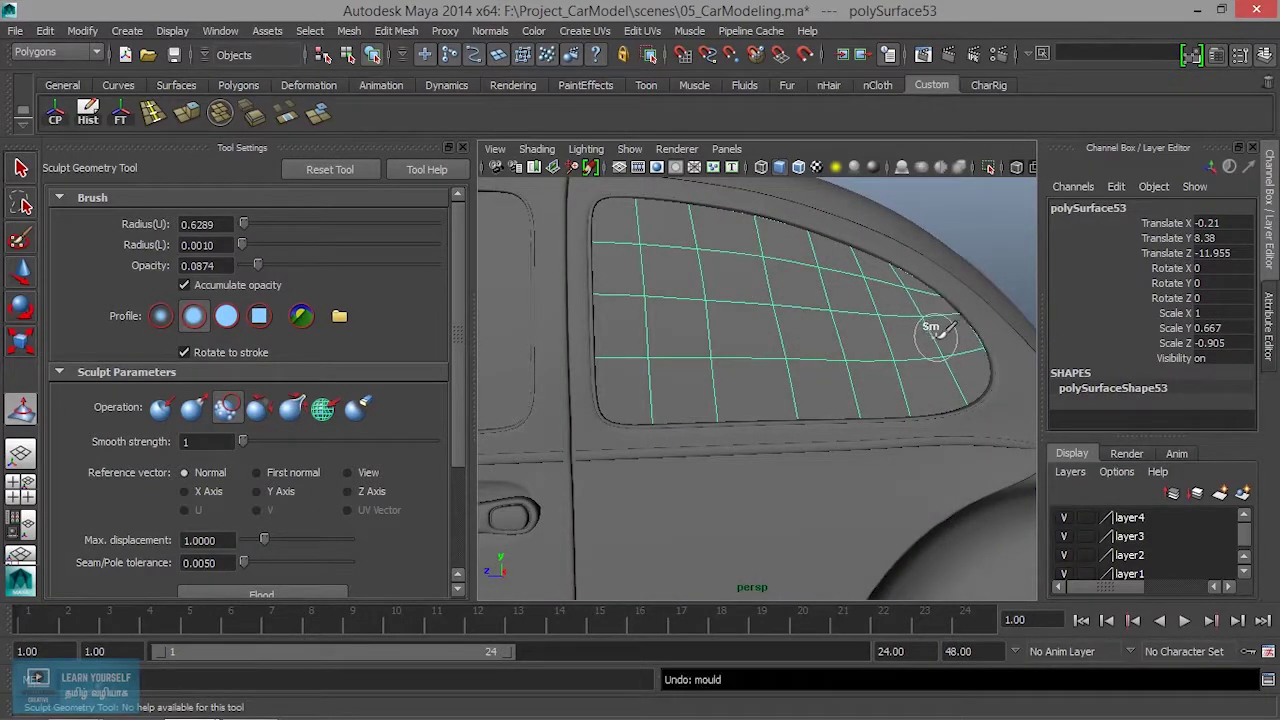
key("ctrl+z")
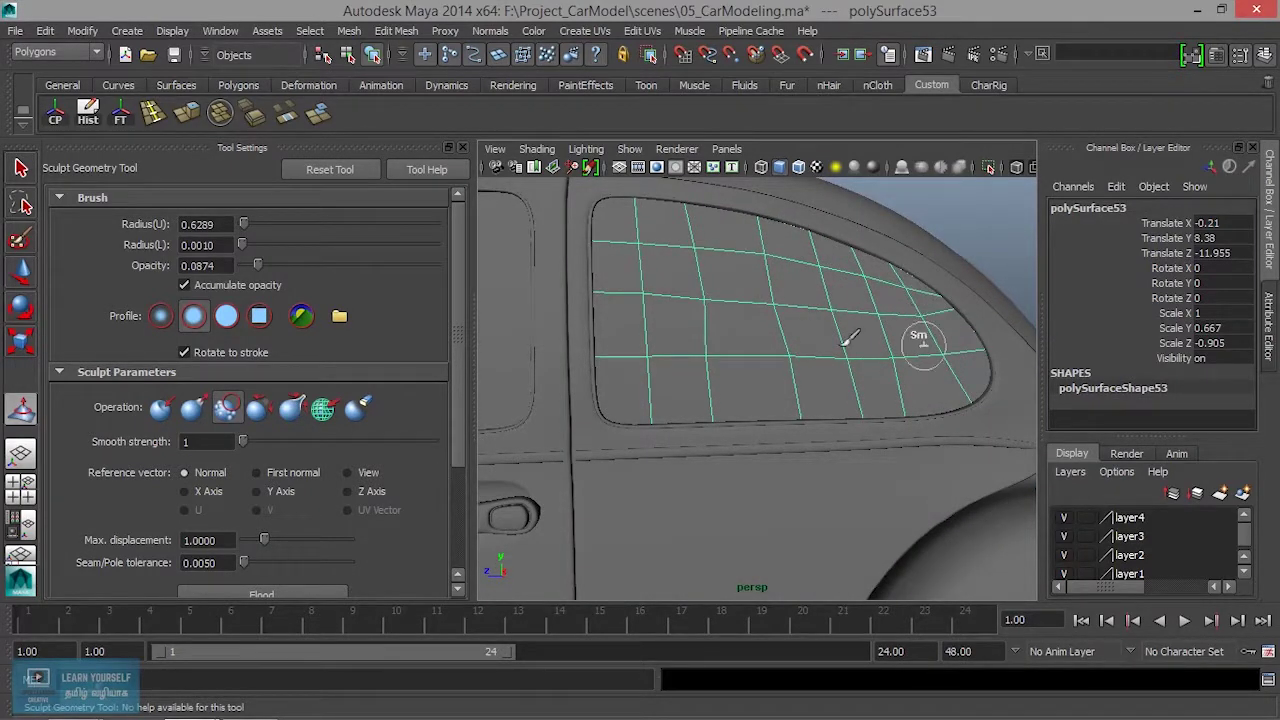
mouse_move(848, 357)
middle_mouse_down("alt")
mouse_move(593, 365)
mouse_move(726, 357)
middle_mouse_up("alt")
- Select the front window glass, polySurface52, and continue sculpt smoothing it
key("q")
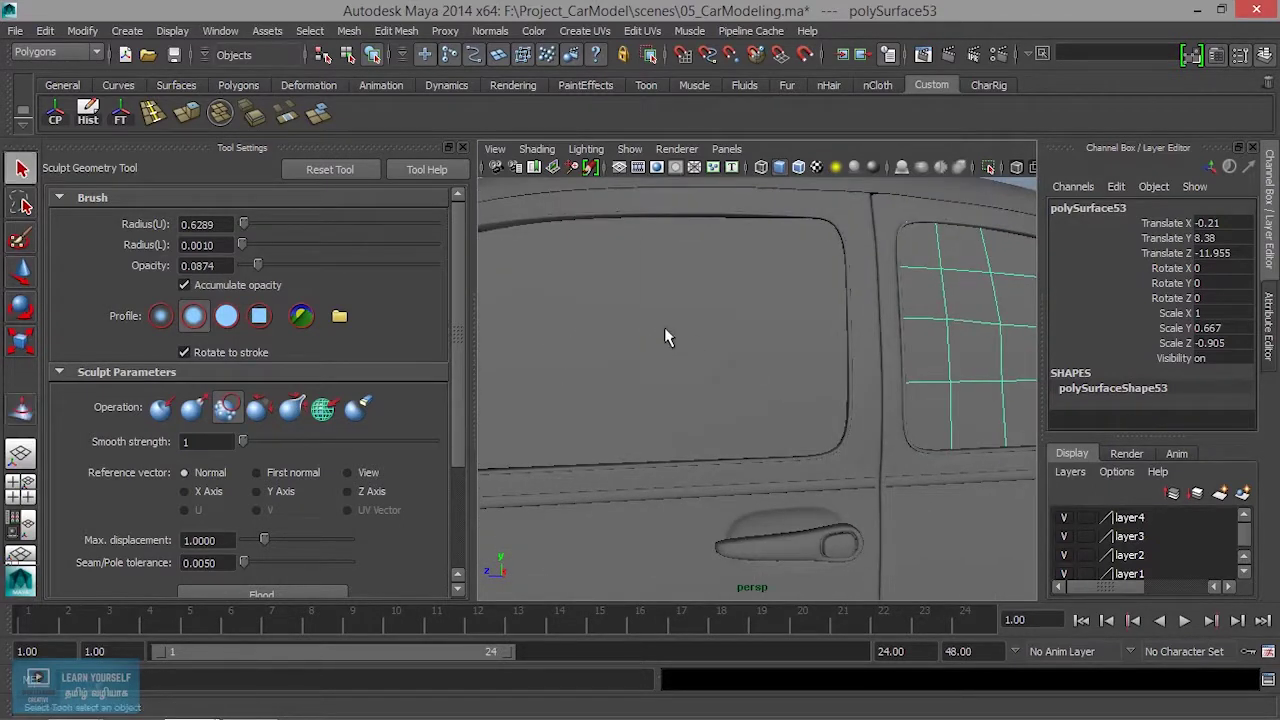
left_click(654, 350)
mouse_move(654, 350)
left_mouse_down("alt")
mouse_move(766, 371)
mouse_move(722, 380)
left_mouse_up("alt")
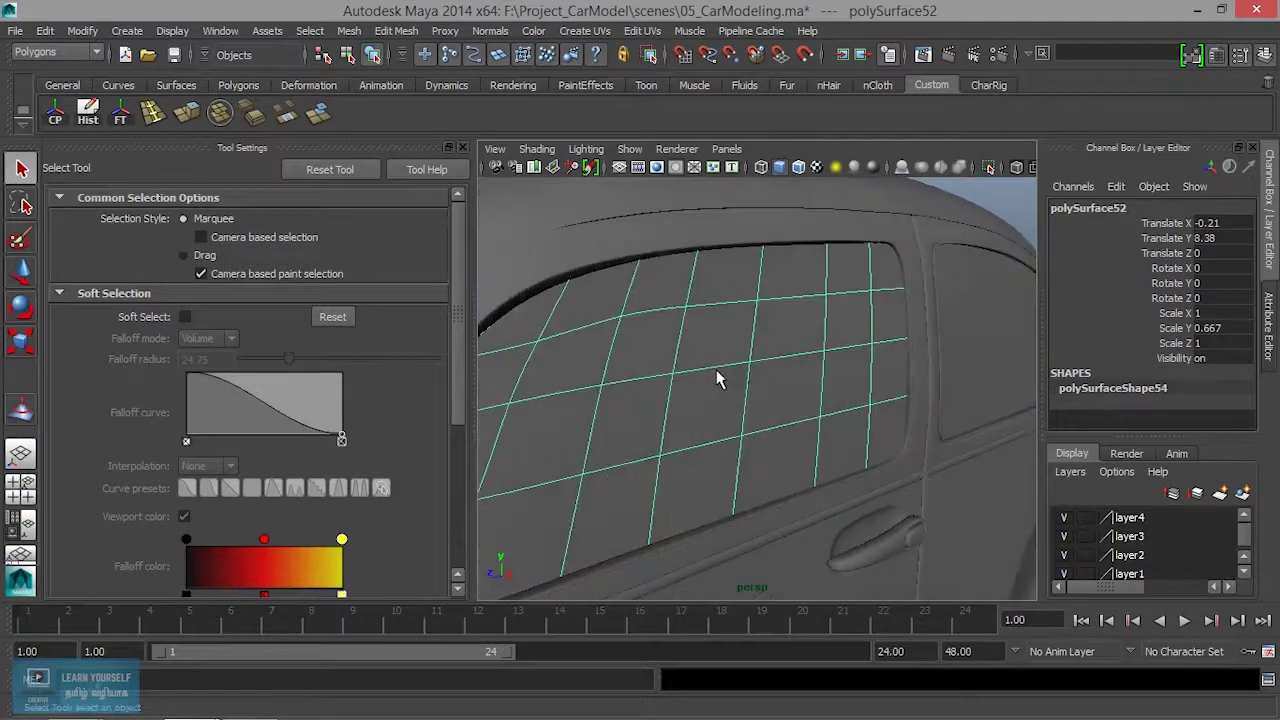
key("y")
mouse_move(690, 340)
left_mouse_down("alt")
mouse_move(614, 337)
mouse_move(734, 357)
mouse_move(720, 333)
left_mouse_up("alt")
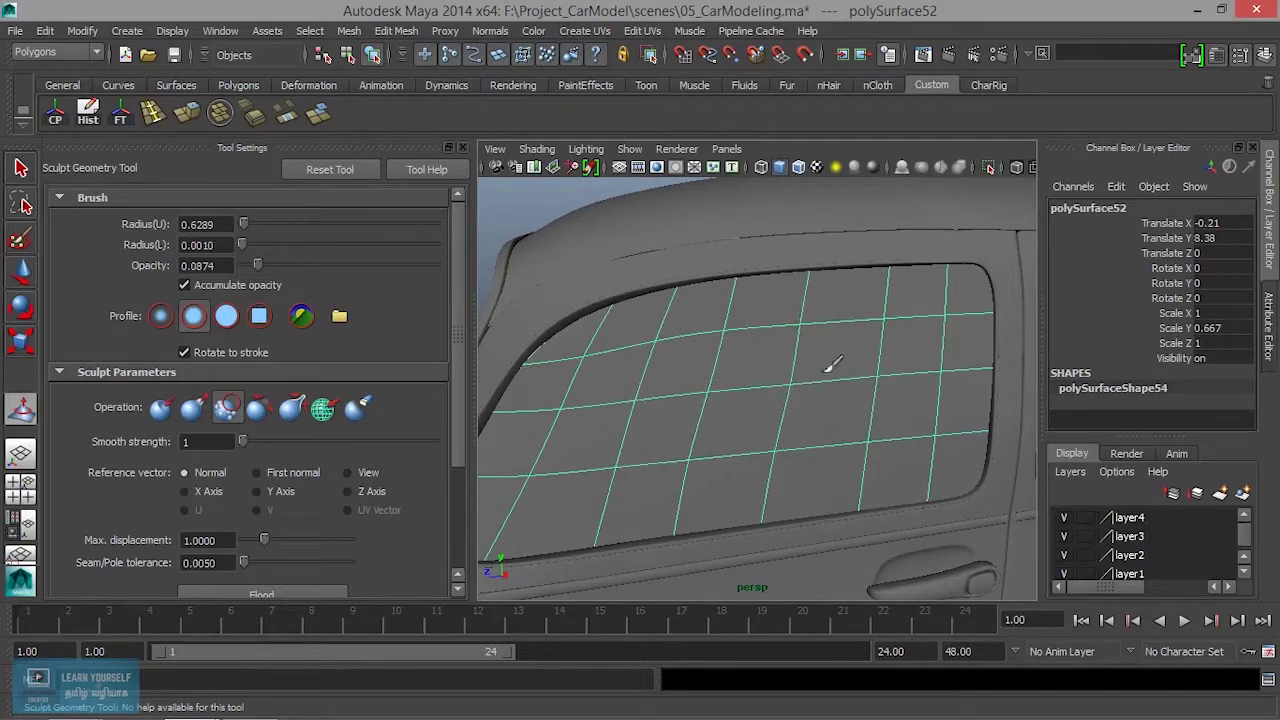
left_click_drag(918, 297, 918, 340, "alt")
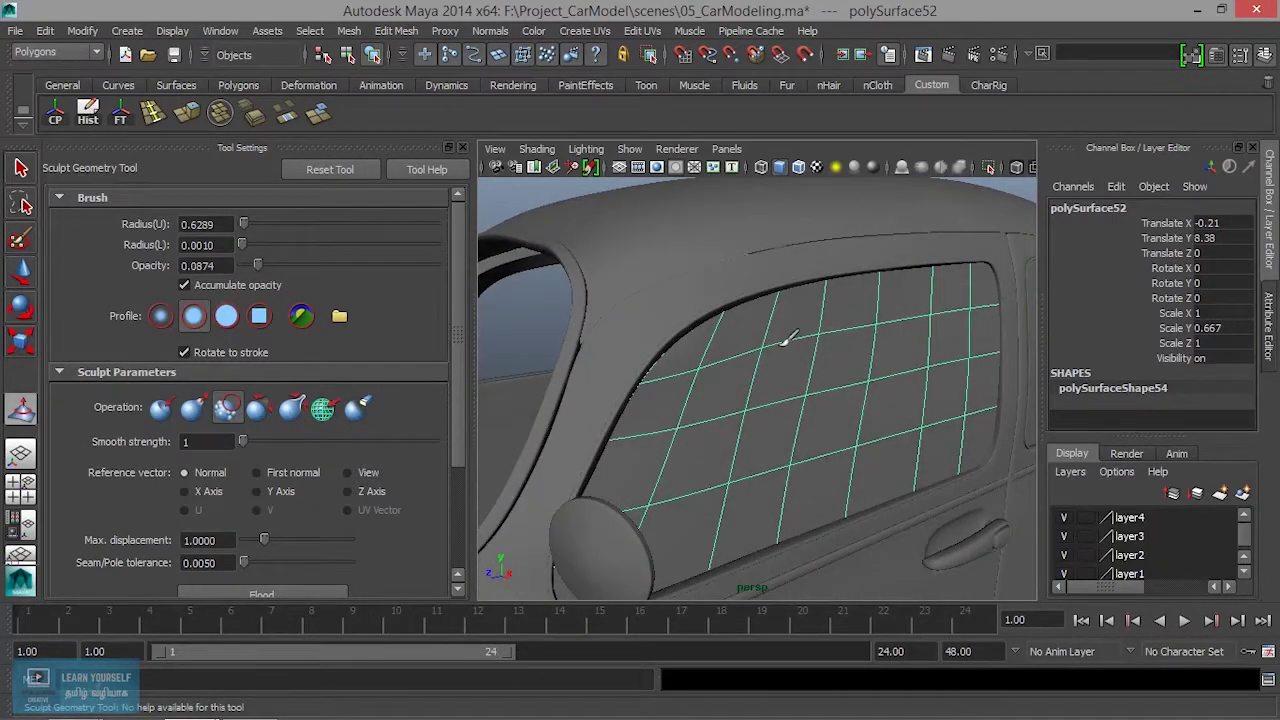
left_click_drag(884, 375, 829, 354, "alt")
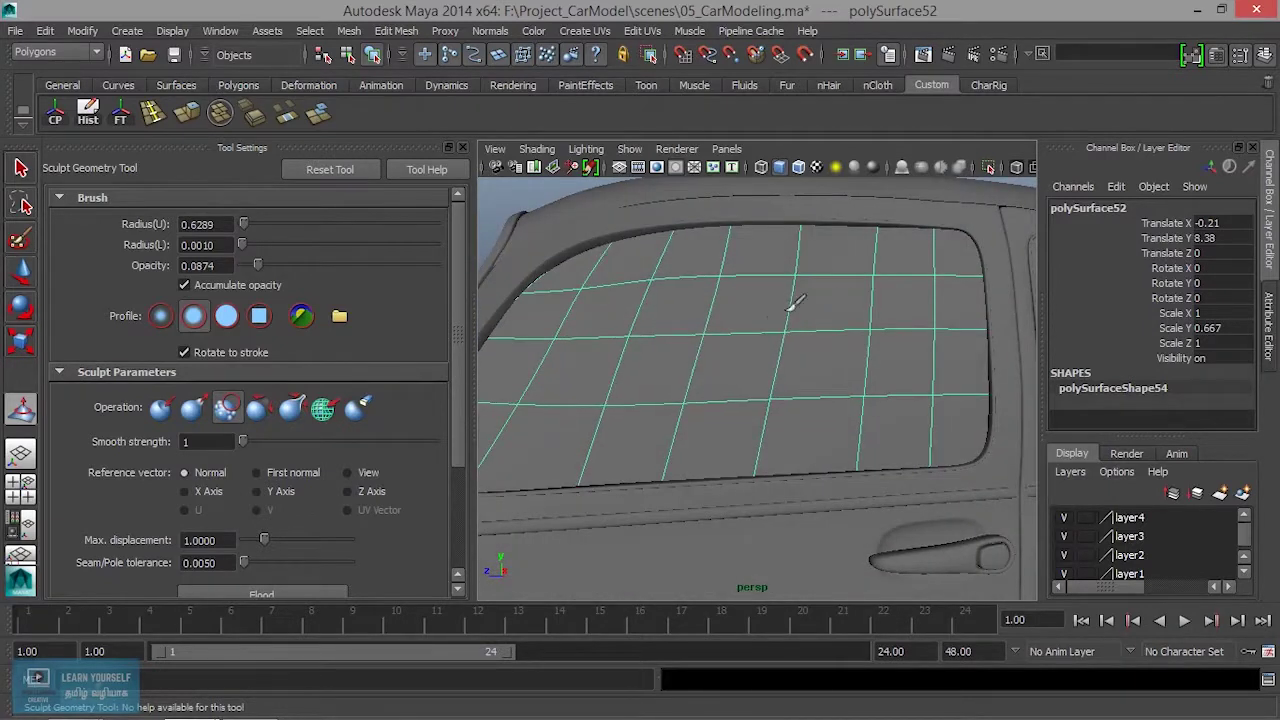
scroll(791, 340, "down", 5)
- Turn on smooth-mesh preview (3) and select the rear side window
key("3")
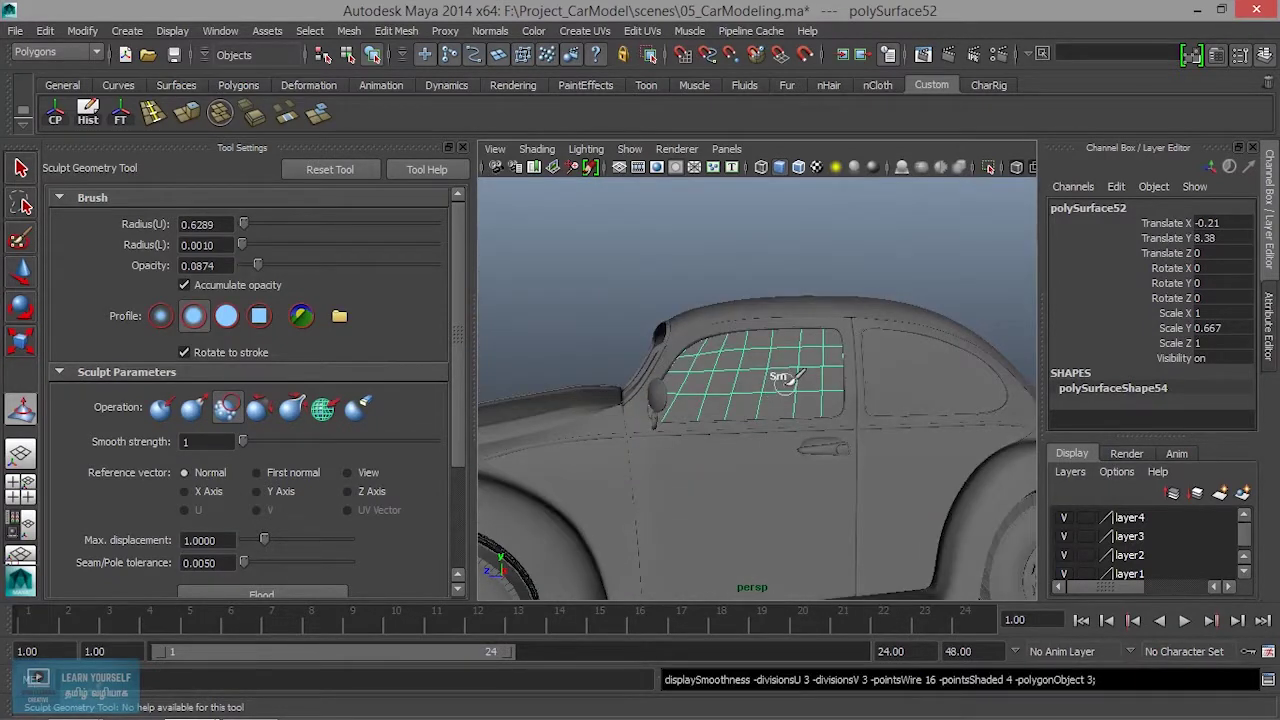
key("q")
right_click_drag(785, 370, 862, 290)
left_click(930, 384)
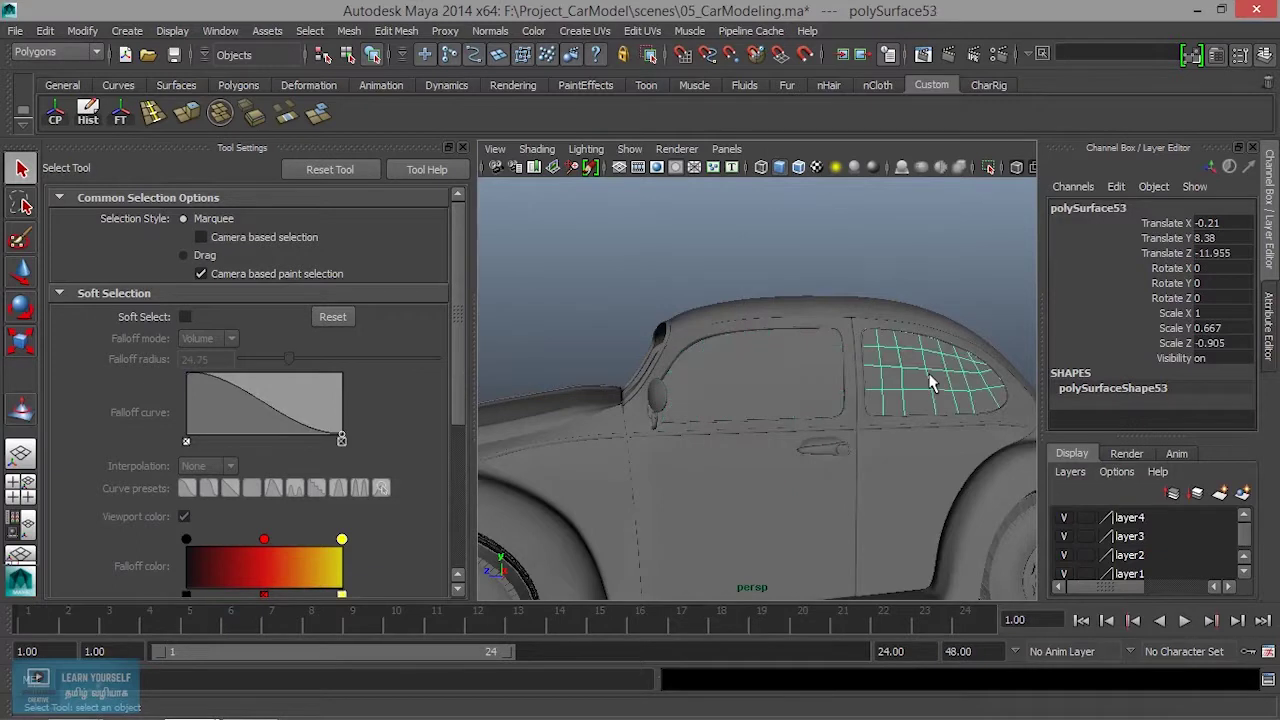
- Select both side windows, assign them the existing glass material, then clear the selection
left_click(922, 302)
mouse_move(922, 305)
left_mouse_down("alt")
mouse_move(846, 334)
mouse_move(883, 397)
left_mouse_up("alt")
left_click(818, 413)
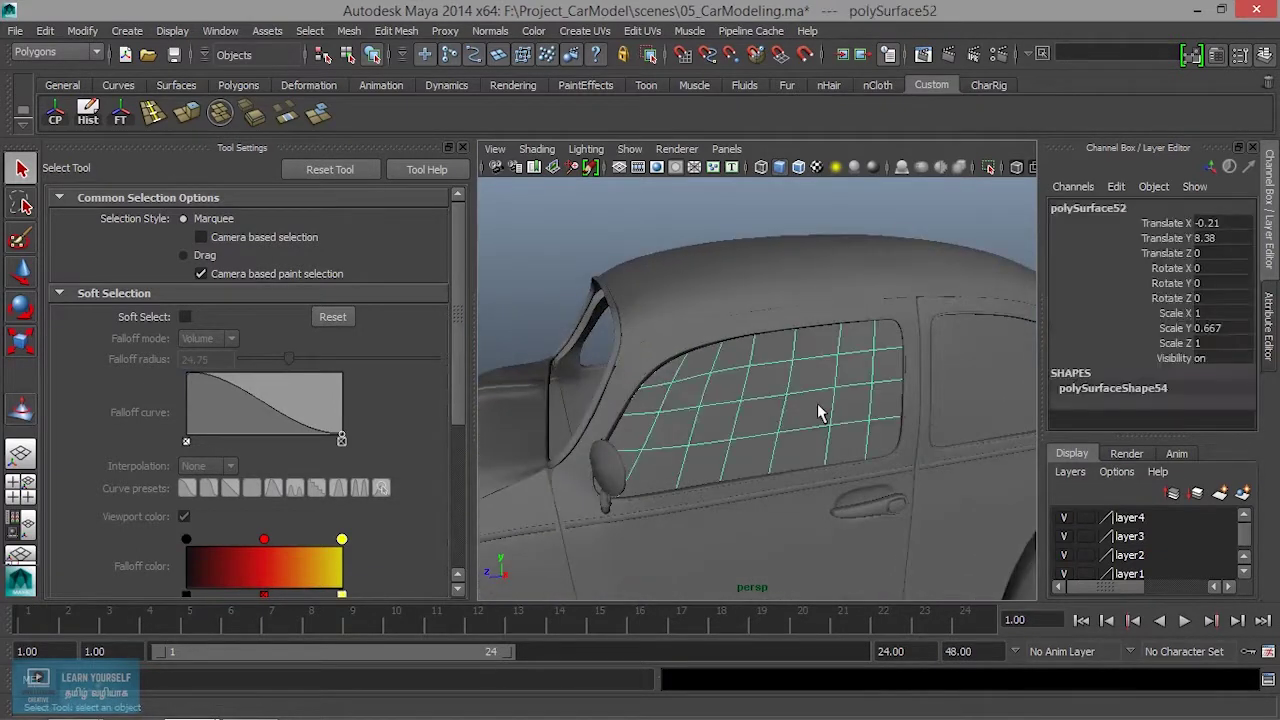
left_click(982, 399)
right_click_drag(982, 399, 782, 430, "alt")
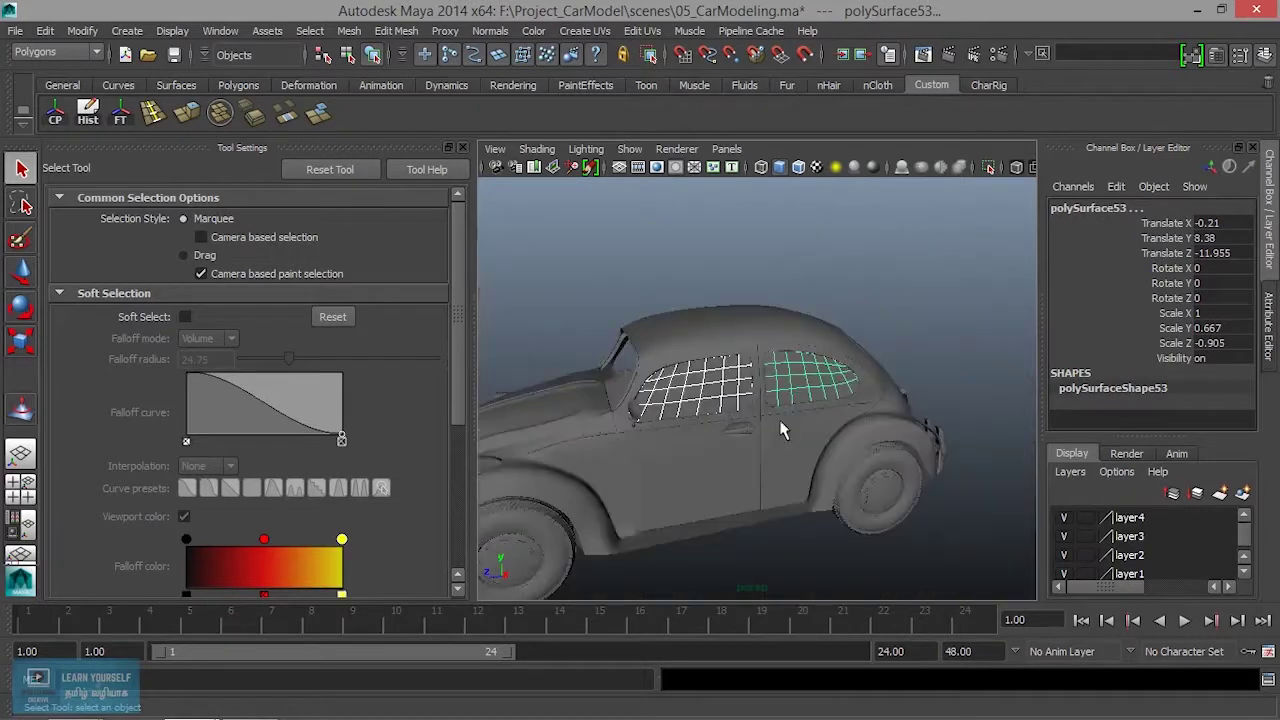
right_click_drag(687, 308, 658, 703)
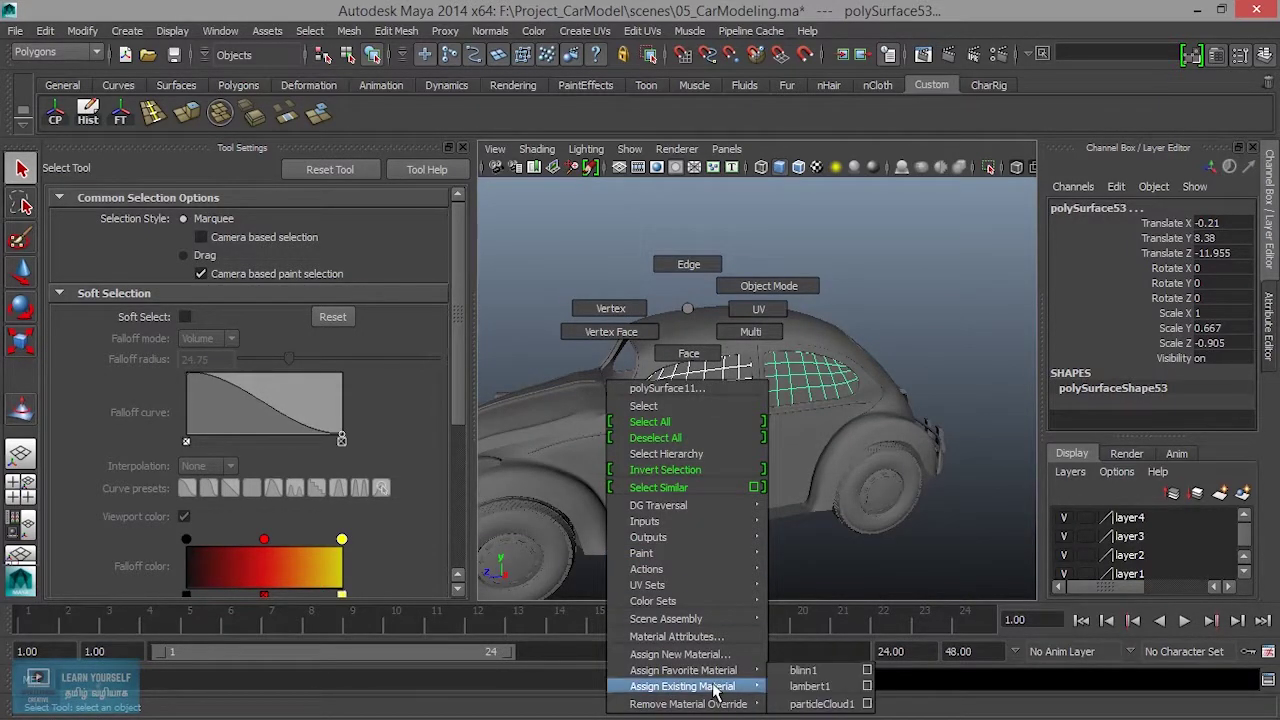
left_click(810, 686)
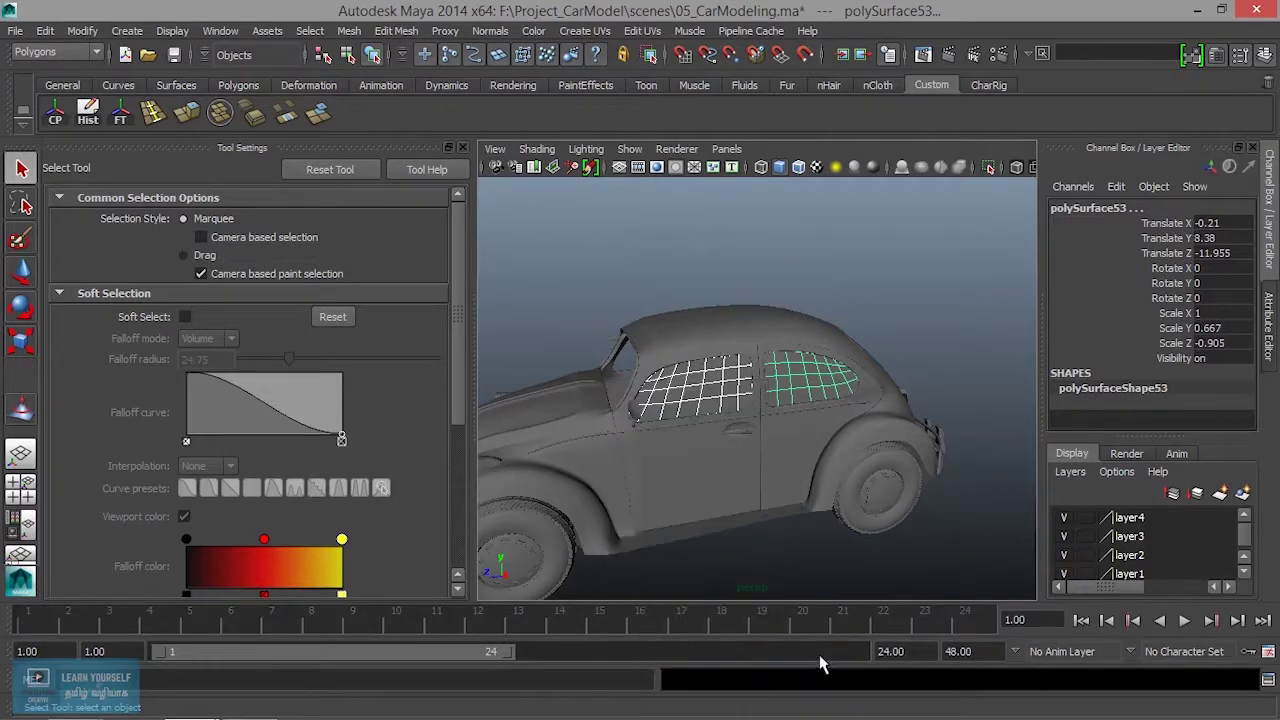
left_click(903, 329)
mouse_move(903, 329)
left_mouse_down("alt")
mouse_move(796, 293)
mouse_move(834, 289)
left_mouse_up("alt")
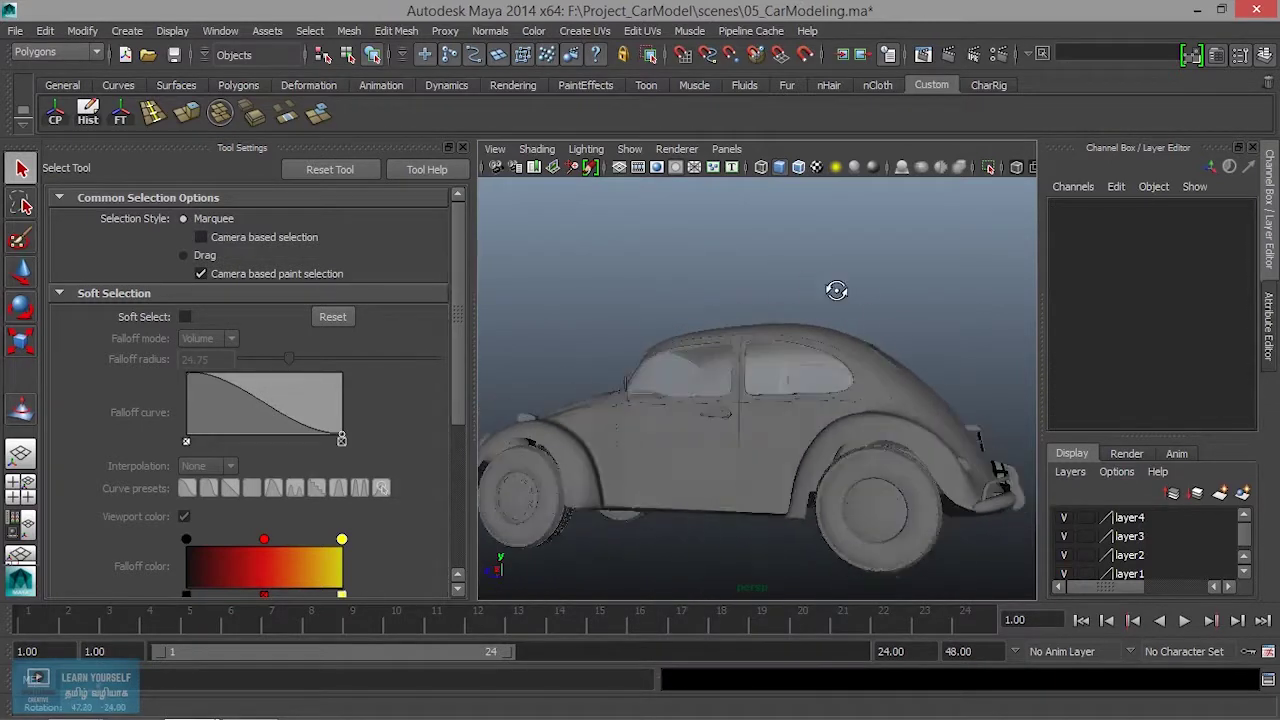
scroll(720, 337, "up", 3)
mouse_move(720, 337)
left_mouse_down("alt")
mouse_move(831, 374)
mouse_move(890, 370)
left_mouse_up("alt")
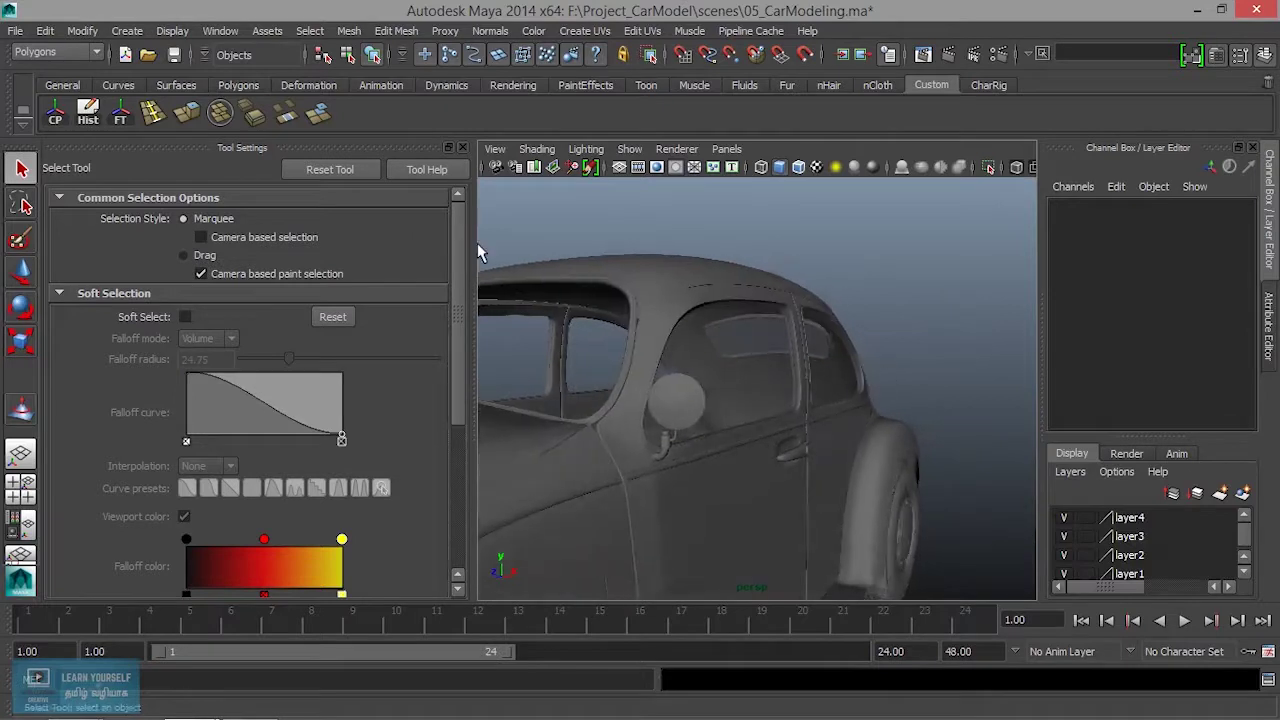
- Select the front and rear side window glass and the door handle
left_click(449, 147)
scroll(610, 412, "down", 3)
mouse_move(610, 412)
left_mouse_down("alt")
mouse_move(517, 360)
mouse_move(540, 358)
left_mouse_up("alt")
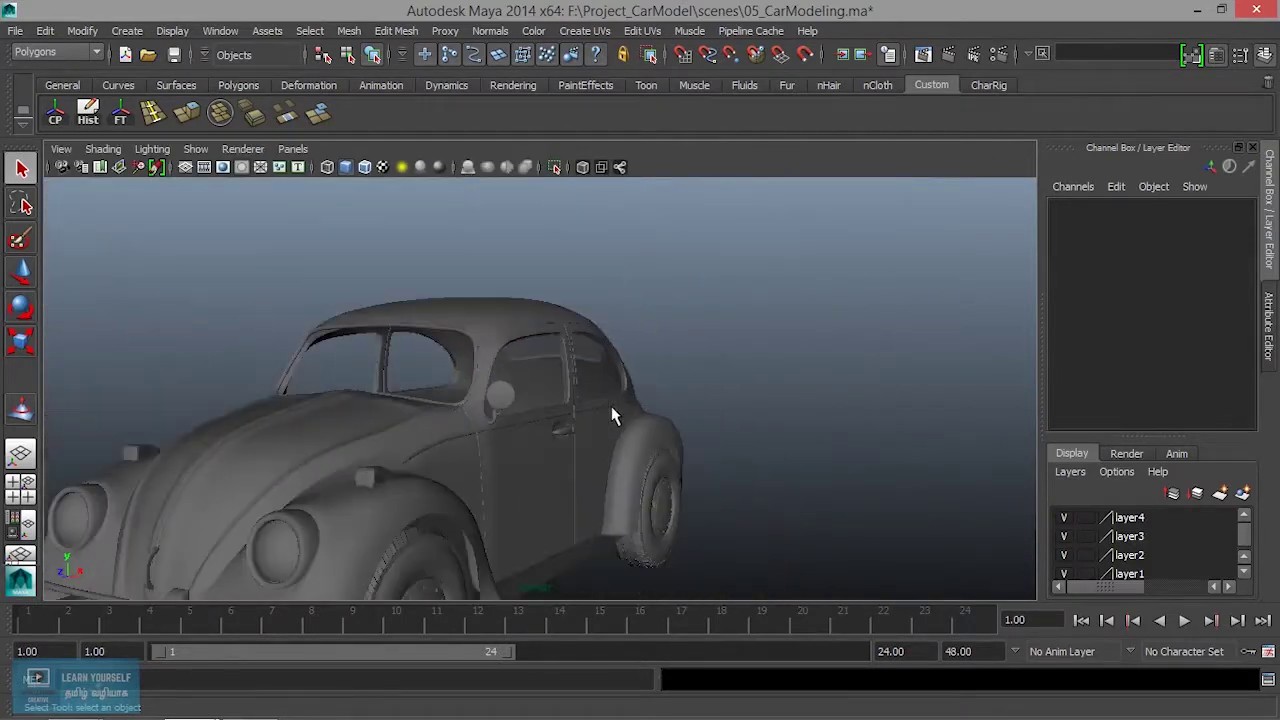
left_click(517, 368)
left_click(455, 395)
scroll(455, 395, "up", 5)
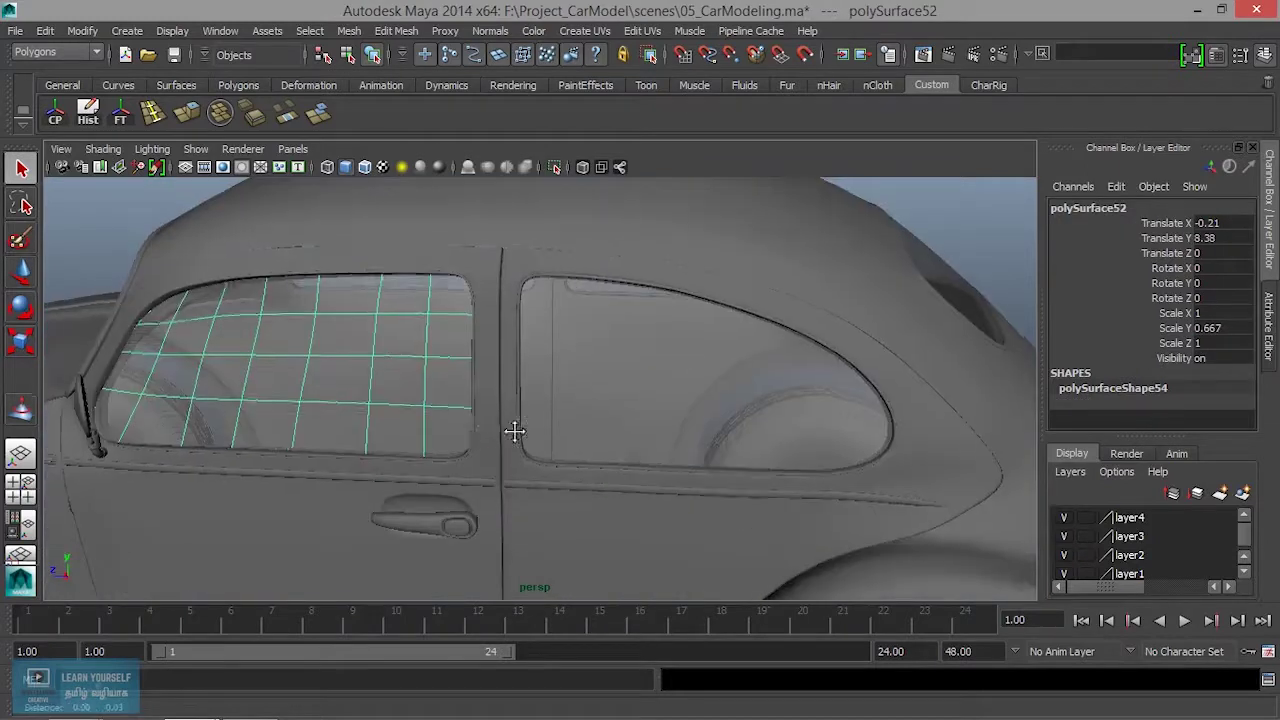
middle_click_drag(479, 430, 497, 480, "alt")
left_click_drag(557, 484, 587, 480, "alt")
left_click(590, 500)
left_click(767, 386)
- Add the mirror head and mirror stem to the selection, undoing a stray door-edge pick
middle_click_drag(767, 386, 806, 410, "alt")
mouse_move(806, 410)
left_mouse_down("alt")
mouse_move(591, 423)
mouse_move(723, 423)
left_mouse_up("alt")
left_click(678, 355)
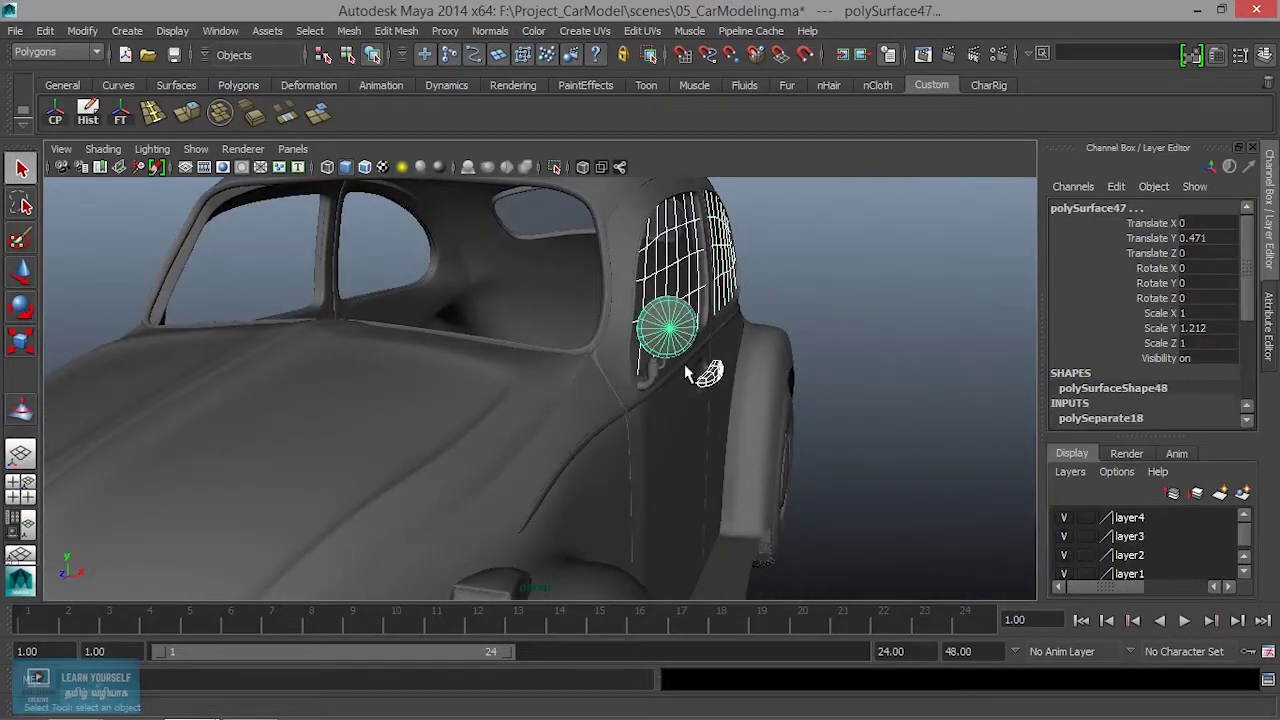
left_click(697, 397, "shift")
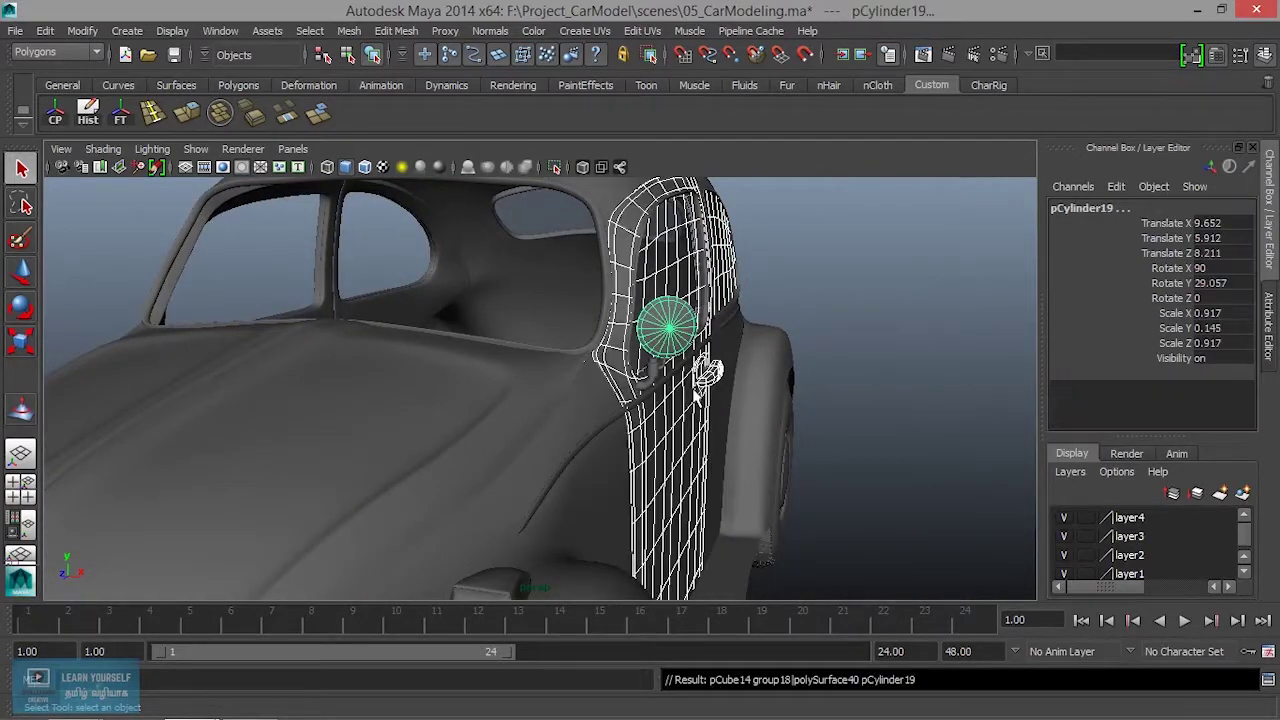
key("ctrl+z")
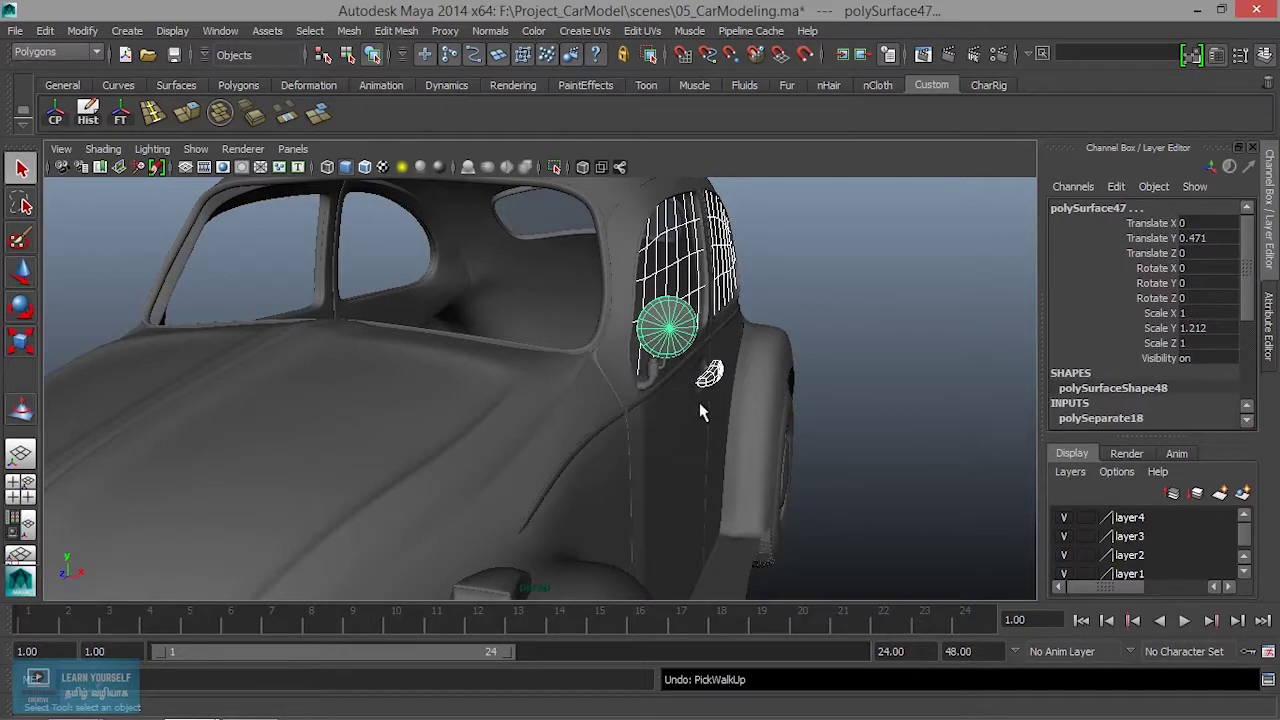
left_click_drag(699, 402, 755, 432, "alt")
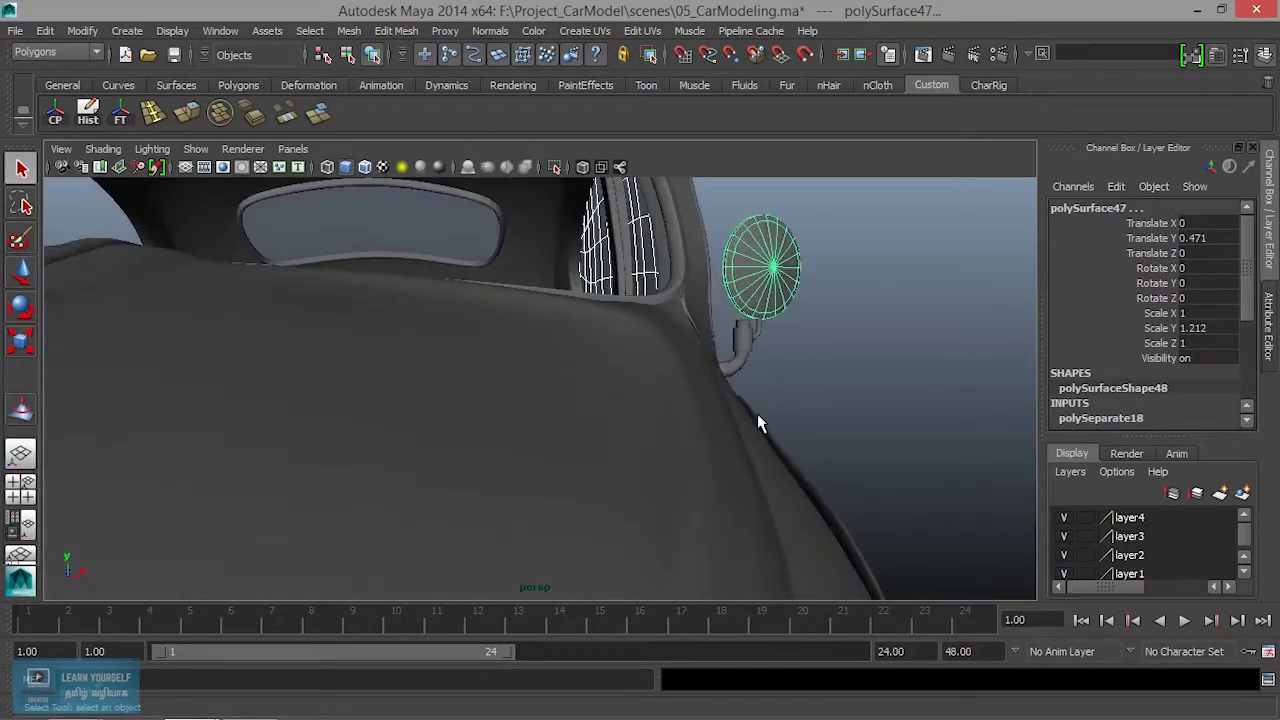
middle_click_drag(755, 432, 531, 482, "alt")
left_click_drag(566, 443, 596, 425, "alt")
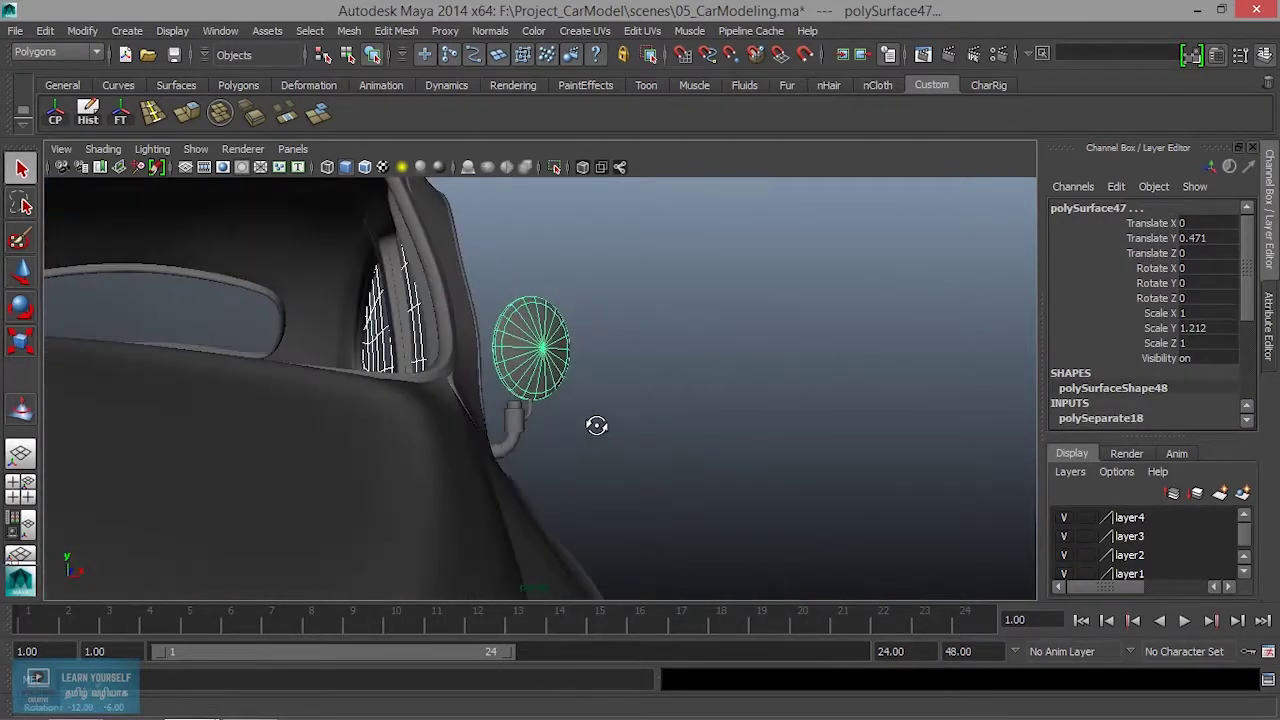
left_click(530, 414)
- Add the front door panel to the selection
mouse_move(571, 423)
left_mouse_down("alt")
mouse_move(481, 441)
mouse_move(612, 406)
left_mouse_up("alt")
scroll(609, 407, "down", 2)
scroll(506, 371, "up", 3)
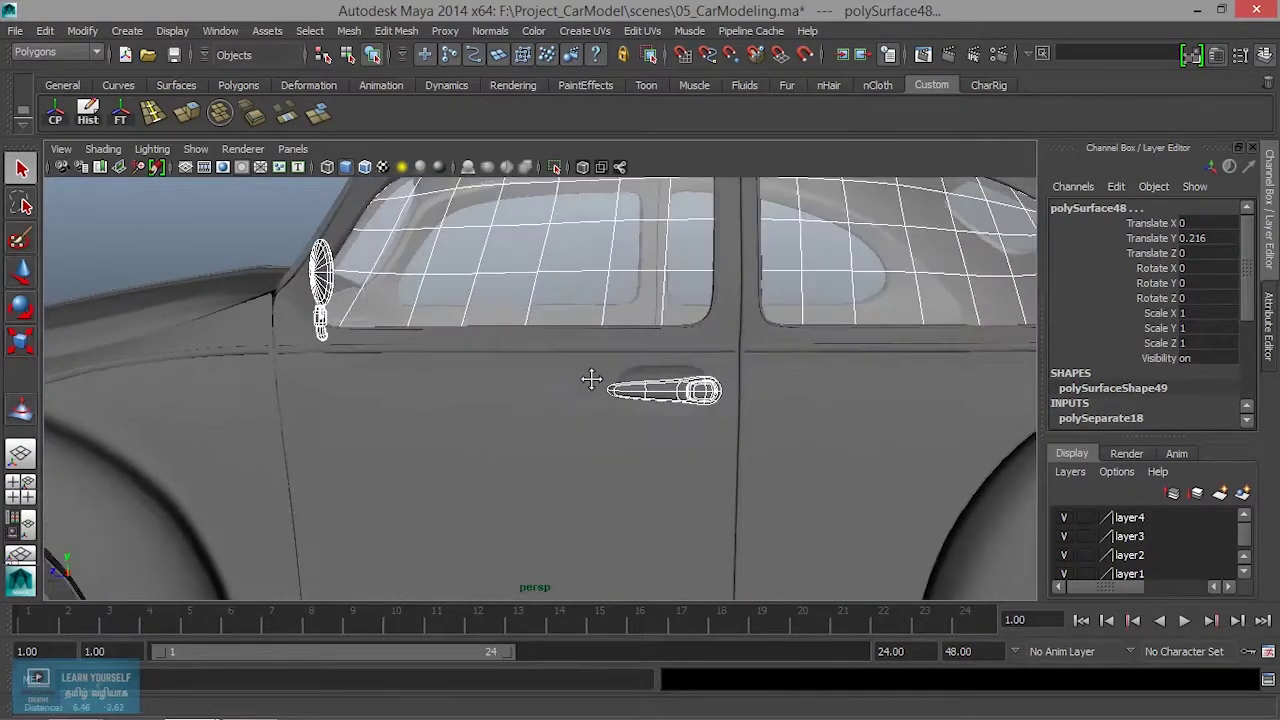
middle_click_drag(509, 409, 203, 369, "alt")
mouse_move(706, 454)
middle_mouse_down("alt")
mouse_move(576, 454)
mouse_move(696, 424)
middle_mouse_up("alt")
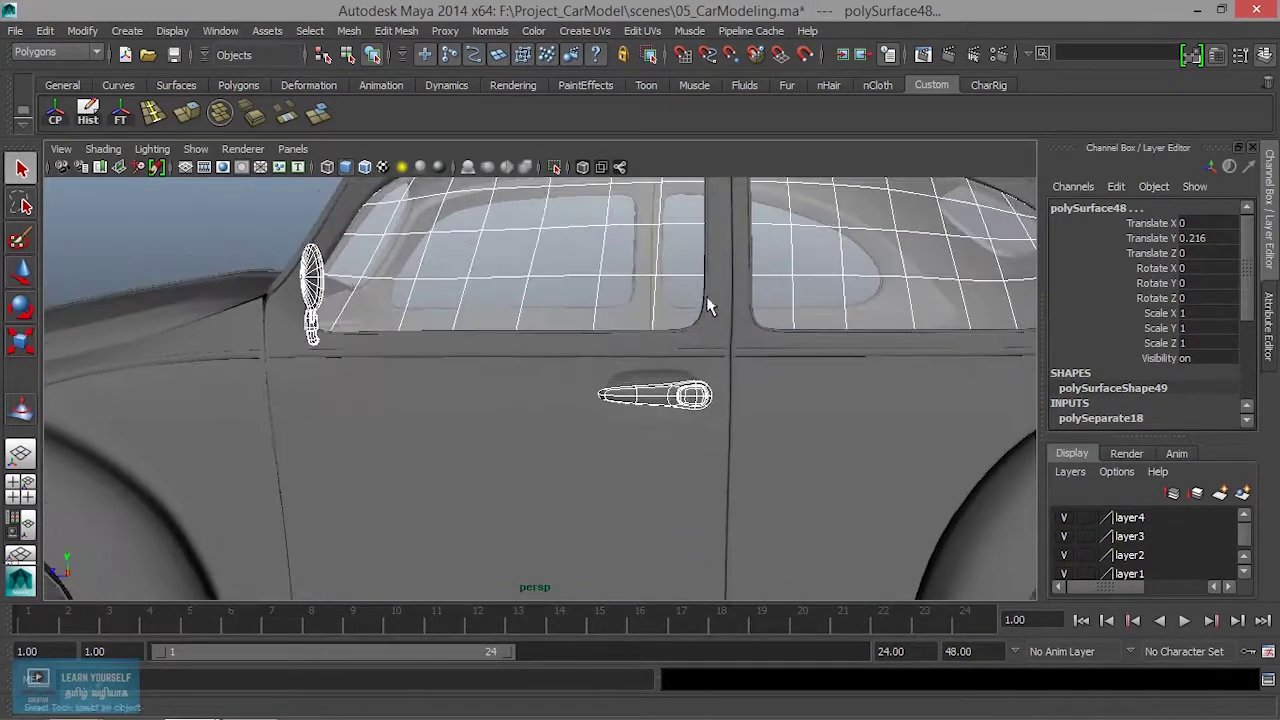
scroll(625, 446, "down", 2)
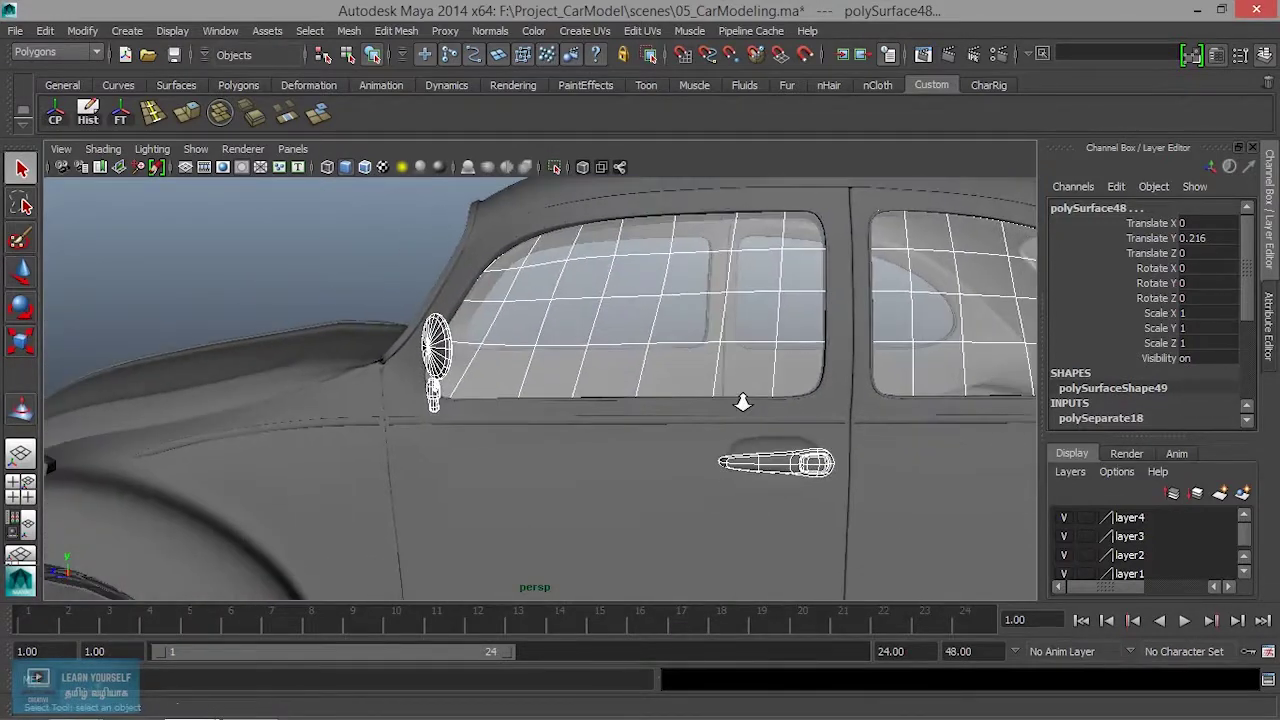
scroll(650, 430, "down", 3)
mouse_move(650, 430)
left_mouse_down("alt")
mouse_move(734, 451)
mouse_move(729, 483)
mouse_move(677, 483)
mouse_move(688, 479)
left_mouse_up("alt")
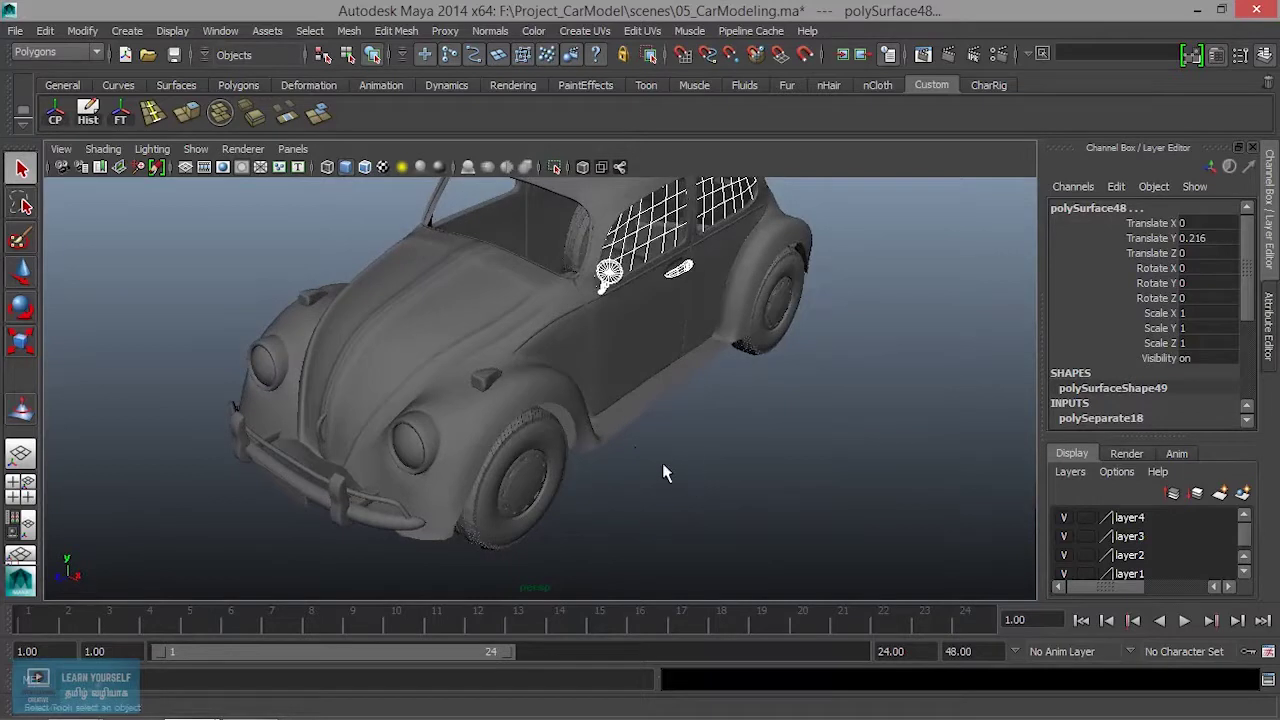
scroll(664, 464, "up", 3)
mouse_move(669, 452)
left_mouse_down("alt")
mouse_move(671, 366)
mouse_move(737, 363)
left_mouse_up("alt")
scroll(621, 465, "up", 3)
scroll(621, 470, "up", 1)
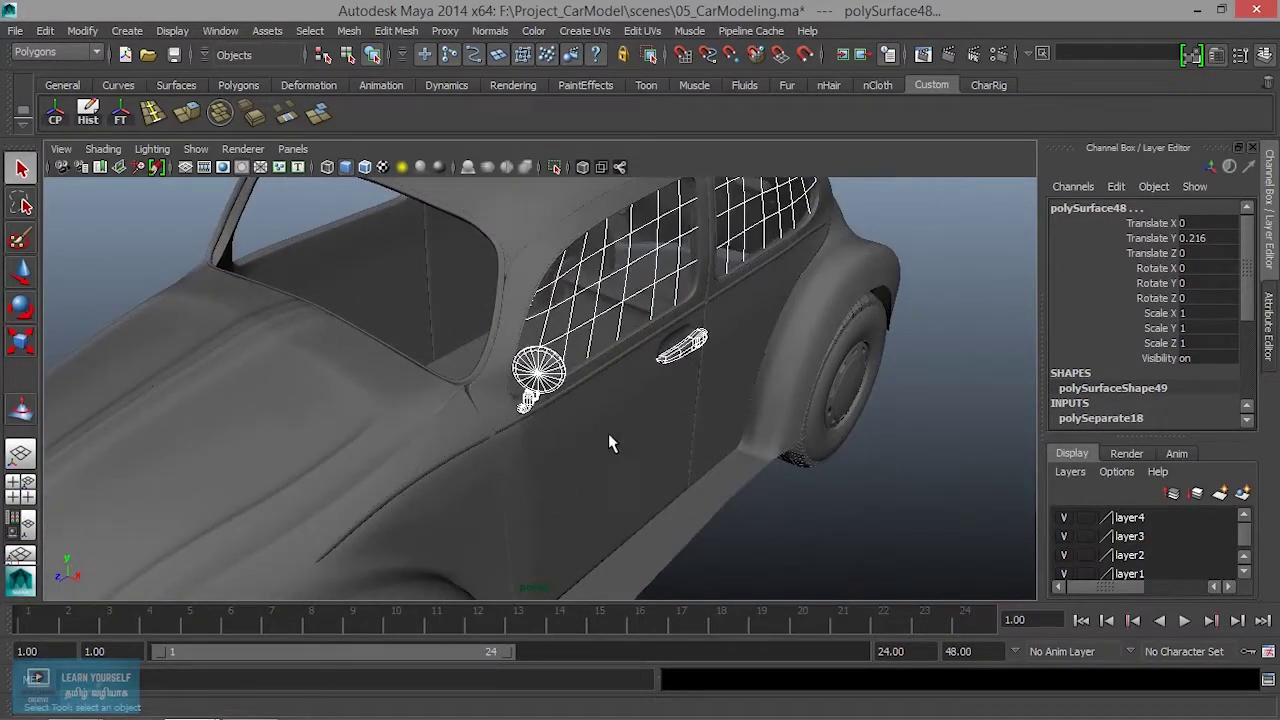
left_click(608, 440)
- Group the door panel with its windows, mirror and handle
mouse_move(571, 457)
left_mouse_down("alt")
mouse_move(472, 453)
mouse_move(690, 427)
mouse_move(520, 434)
mouse_move(577, 414)
mouse_move(297, 403)
left_mouse_up("alt")
middle_click_drag(297, 403, 453, 396, "alt")
left_click_drag(453, 396, 325, 371, "alt")
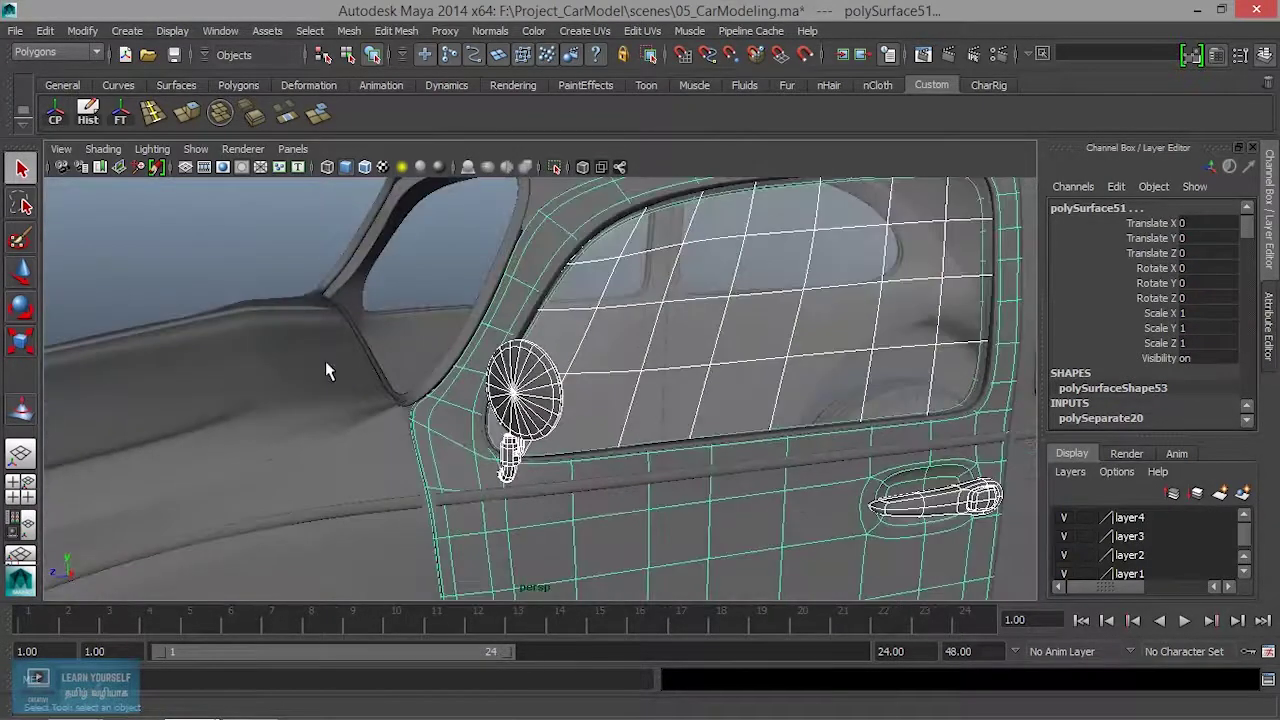
key("ctrl+g")
- Delete the old door panel on the car's opposite side
left_click_drag(514, 443, 576, 462, "alt")
mouse_move(454, 441)
left_mouse_down("alt")
mouse_move(677, 443)
mouse_move(643, 446)
left_mouse_up("alt")
middle_click_drag(643, 446, 512, 456, "alt")
mouse_move(512, 456)
left_mouse_down("alt")
mouse_move(580, 383)
mouse_move(557, 449)
left_mouse_up("alt")
left_click(504, 453)
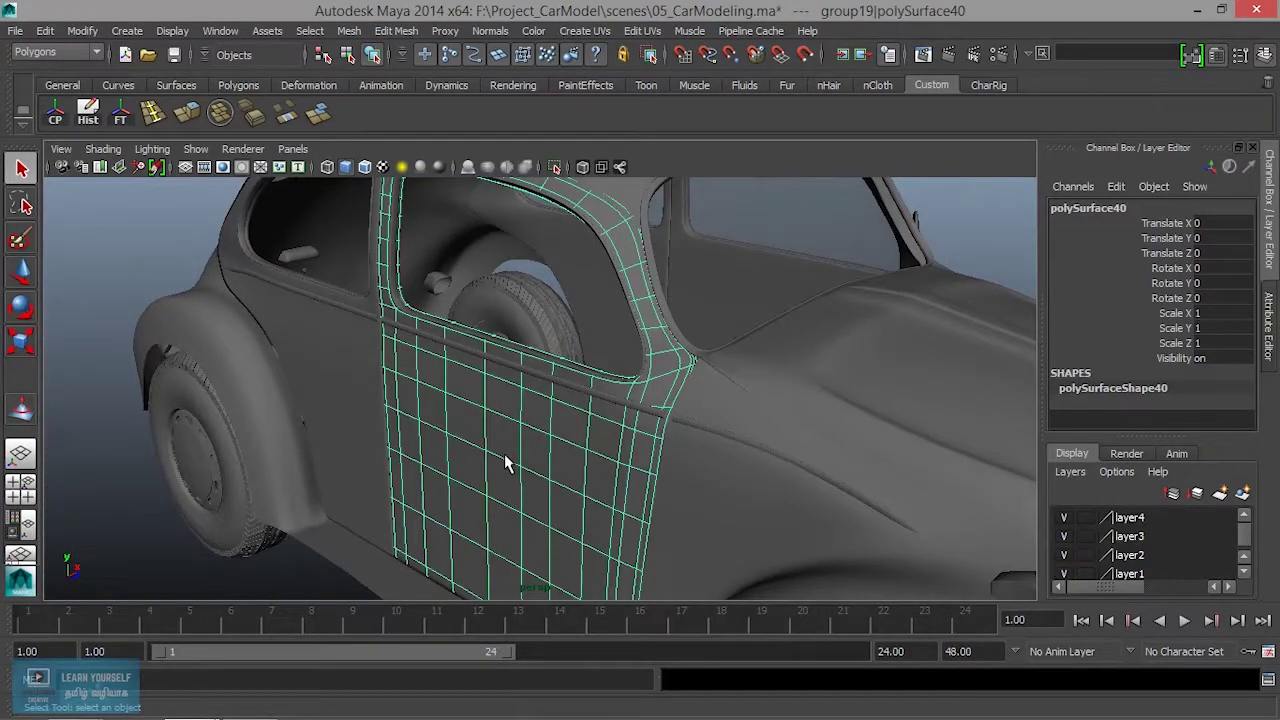
key("Delete")
- Regroup the front door panel with its windows, mirror and handle as group28
scroll(504, 453, "down", 3)
mouse_move(517, 466)
left_mouse_down("alt")
mouse_move(603, 469)
mouse_move(471, 477)
mouse_move(628, 516)
left_mouse_up("alt")
left_click(628, 516)
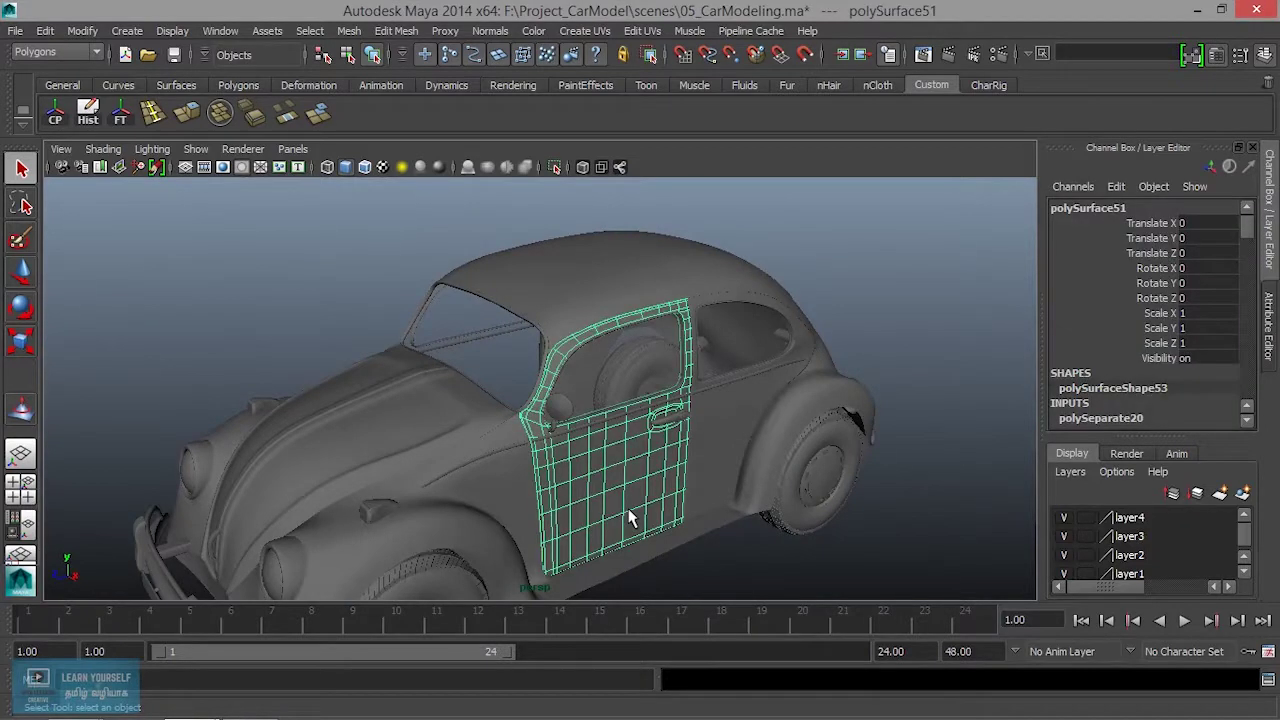
key("ctrl+g")
scroll(630, 517, "up", 2)
mouse_move(614, 477)
left_mouse_down("alt")
mouse_move(571, 480)
mouse_move(606, 477)
left_mouse_up("alt")
right_click_drag(606, 477, 434, 477, "alt")
left_click_drag(434, 477, 483, 484, "alt")
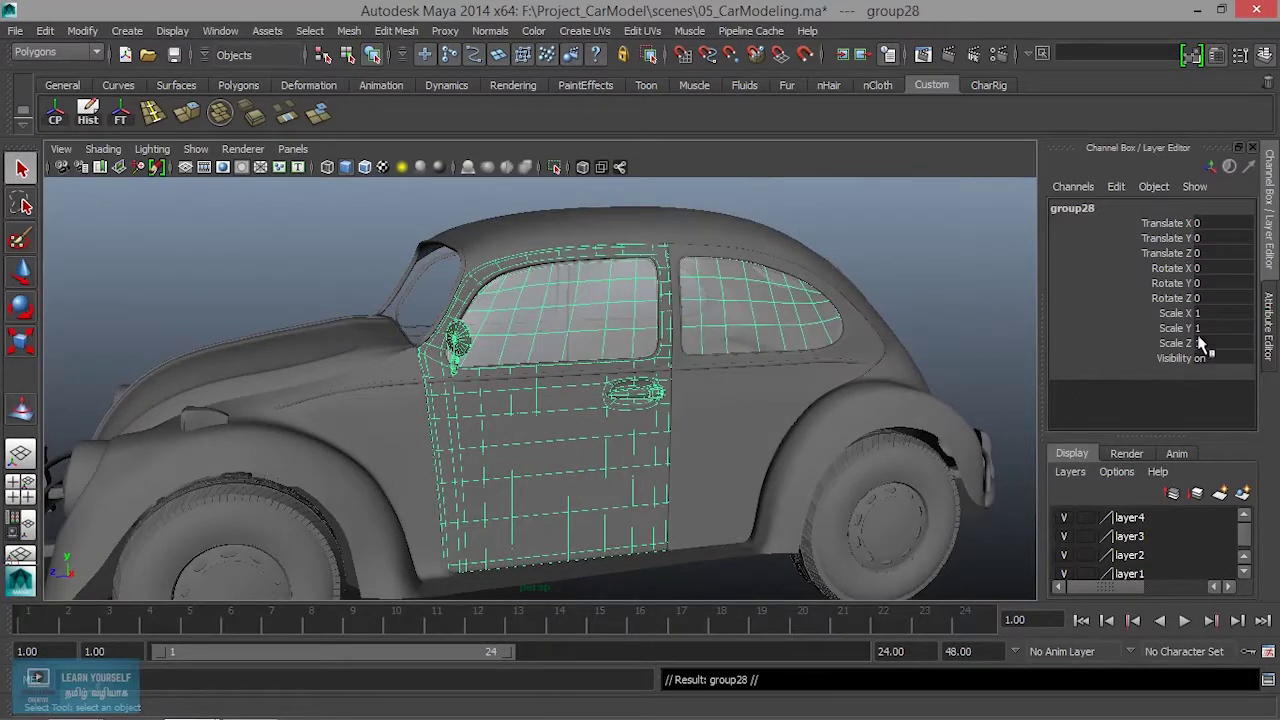
- Set group28's Scale X to -1 in the Channel Box and check the mirrored door from several angles
double_click(1215, 312)
type("-1")
key("Return")
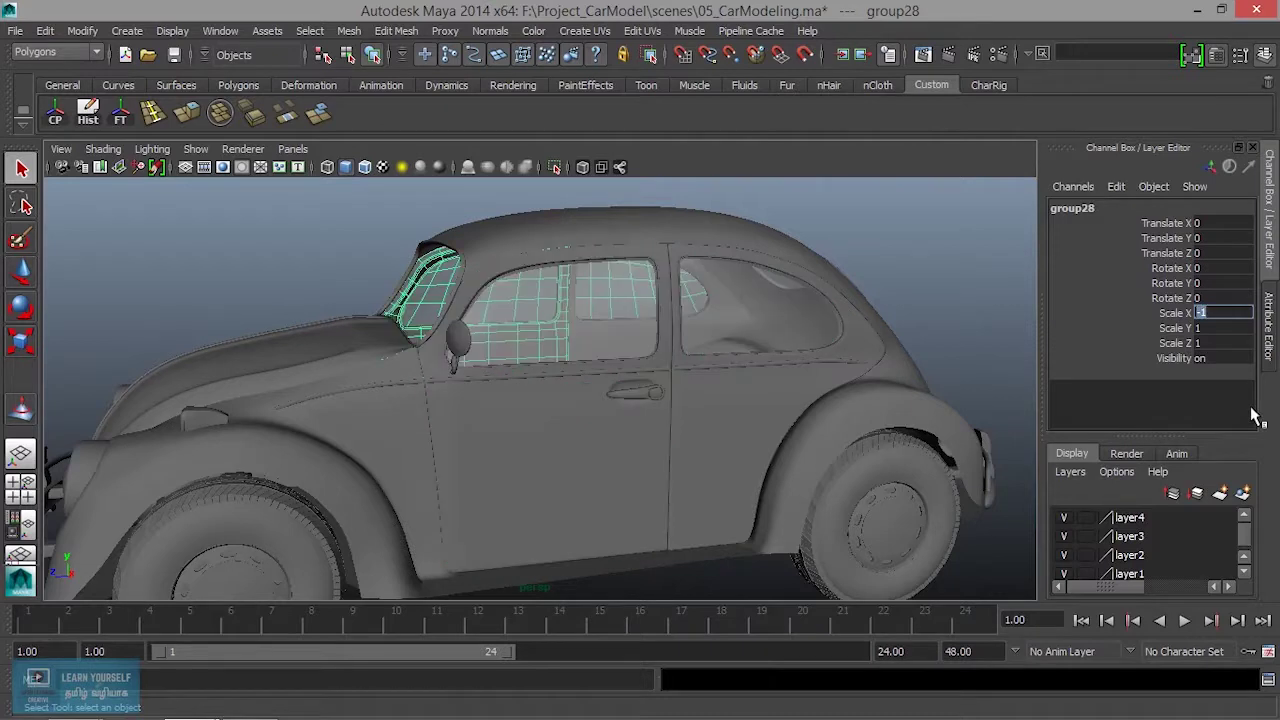
mouse_move(530, 470)
left_mouse_down("alt")
mouse_move(771, 463)
mouse_move(749, 371)
left_mouse_up("alt")
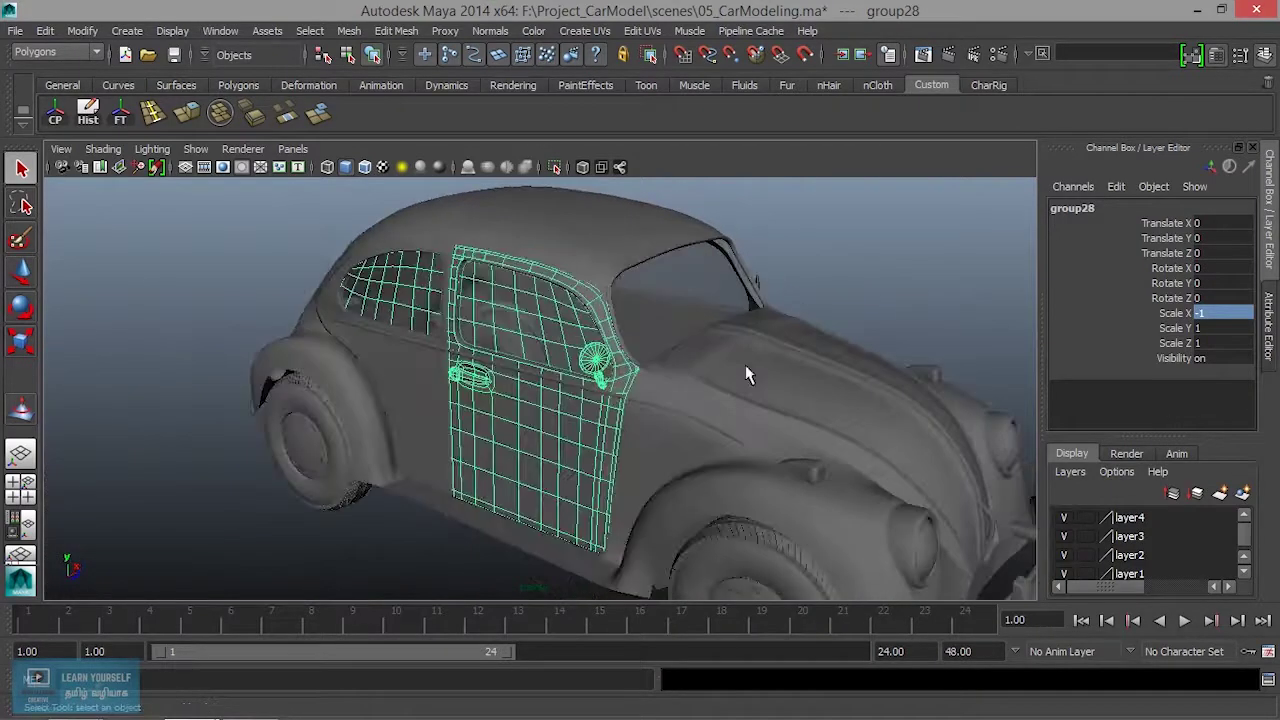
left_click(814, 286)
mouse_move(567, 447)
left_mouse_down("alt")
mouse_move(634, 434)
mouse_move(206, 451)
mouse_move(446, 437)
mouse_move(326, 400)
mouse_move(253, 436)
left_mouse_up("alt")
mouse_move(530, 416)
left_mouse_down("alt")
mouse_move(394, 437)
mouse_move(240, 423)
mouse_move(350, 472)
mouse_move(306, 471)
mouse_move(422, 469)
left_mouse_up("alt")
mouse_move(557, 307)
left_mouse_down("alt")
mouse_move(443, 354)
mouse_move(628, 360)
mouse_move(697, 391)
mouse_move(685, 228)
left_mouse_up("alt")
left_click(628, 362)
left_click(575, 352)
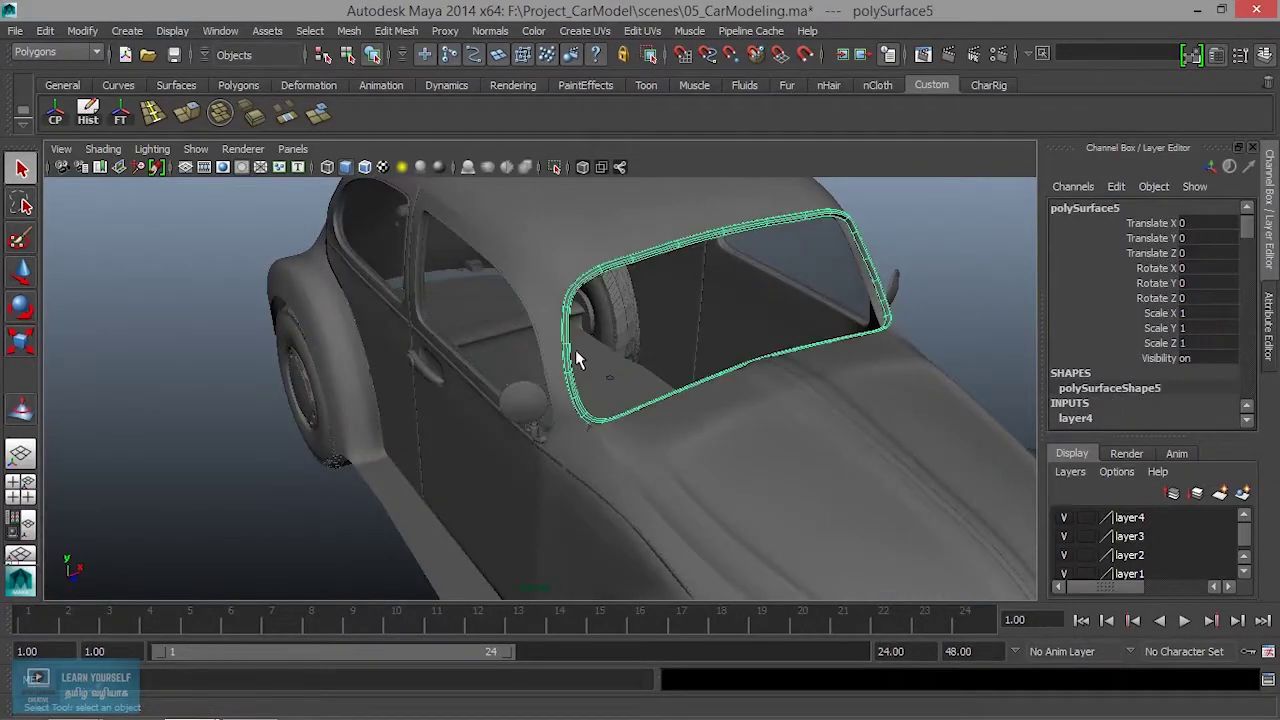
left_click_drag(575, 352, 571, 371, "alt")
right_click_drag(571, 371, 708, 415, "alt")
mouse_move(708, 415)
left_mouse_down("alt")
mouse_move(571, 394)
mouse_move(631, 374)
left_mouse_up("alt")
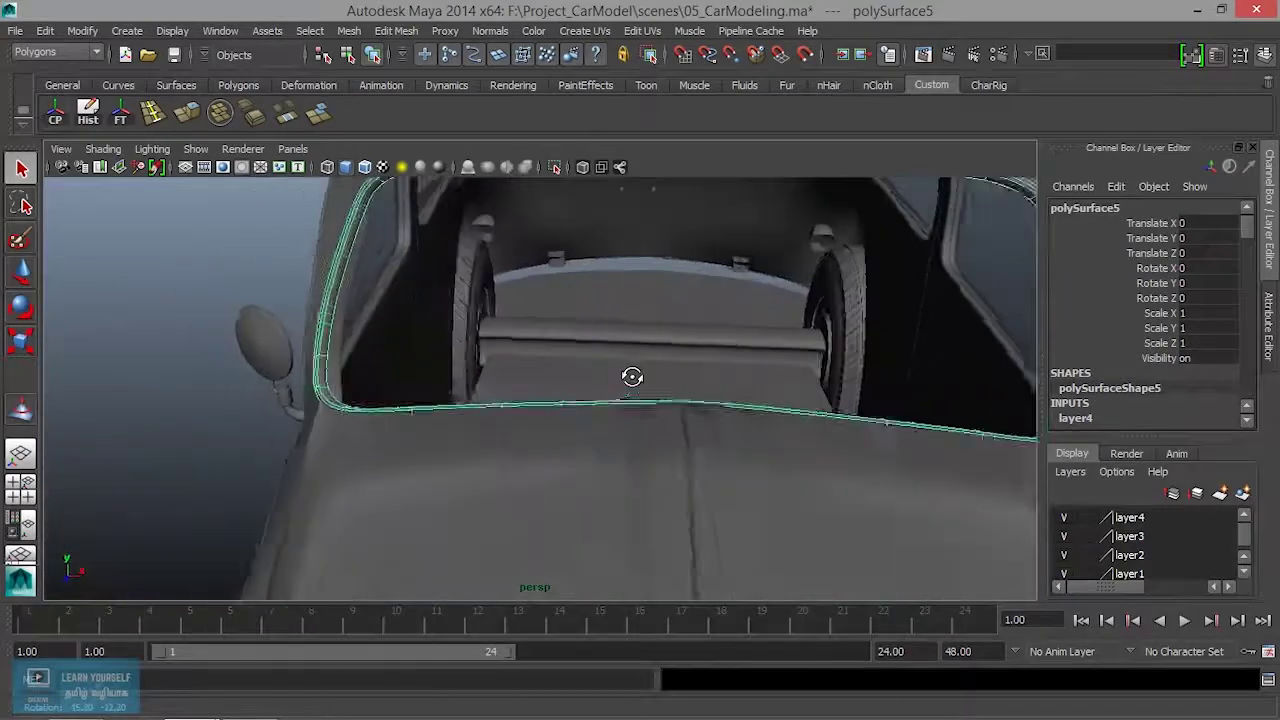
right_click_drag(631, 374, 629, 374, "alt")
left_click_drag(629, 374, 480, 490, "alt")
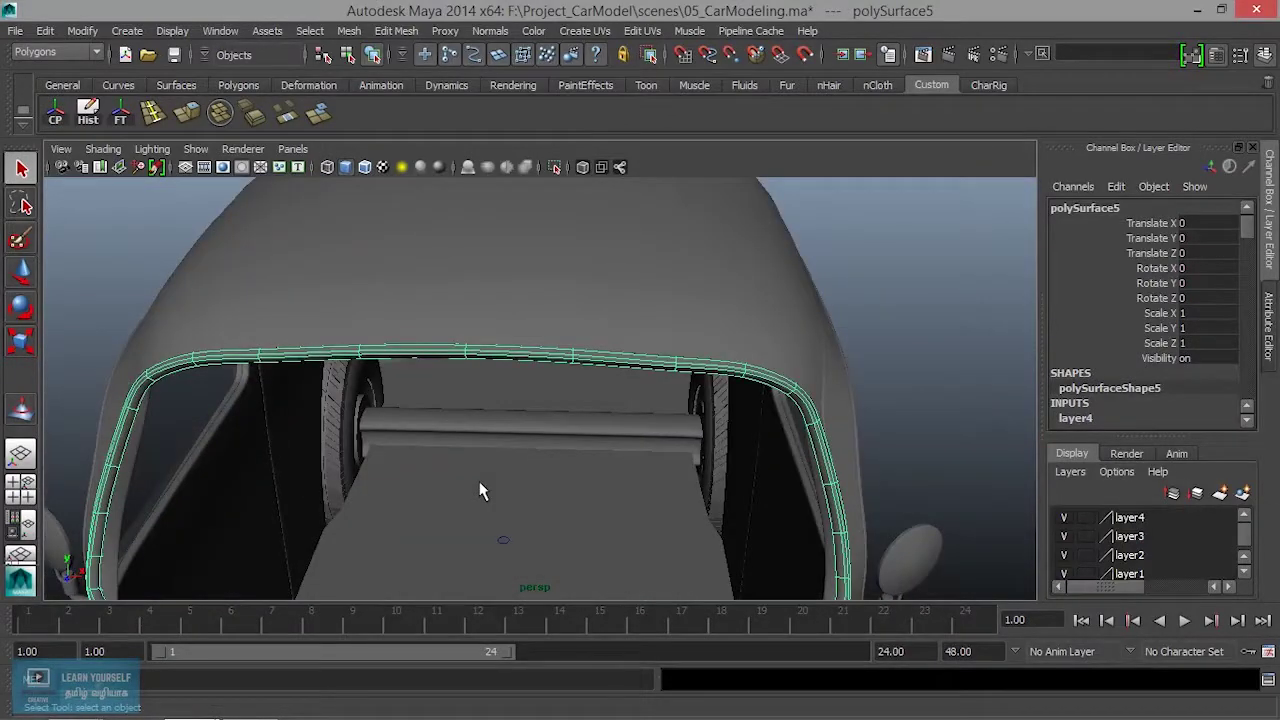